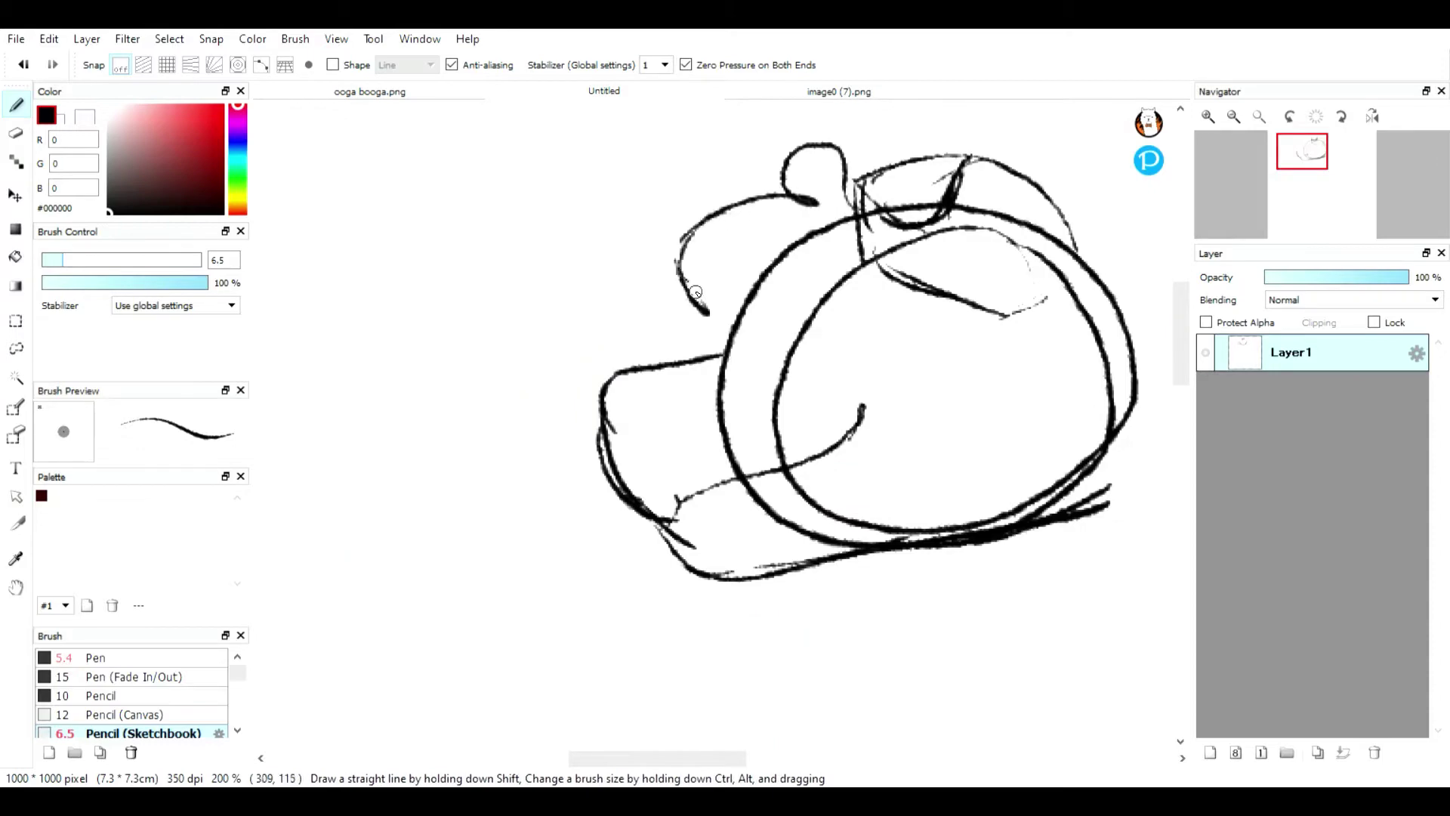
# Step: Sketch the front hair's pointed tuft and the hair strands above the eye area, using image0 (7).png as reference
pyautogui.click(839, 91)
pyautogui.moveTo(608, 341)
pyautogui.mouseDown()
pyautogui.moveTo(678, 358)
pyautogui.moveTo(735, 415)
pyautogui.mouseUp()
pyautogui.click(604, 91)
pyautogui.hotkey('ctrl', '-')
pyautogui.hotkey('ctrl', '-')
pyautogui.hotkey('ctrl', '-')
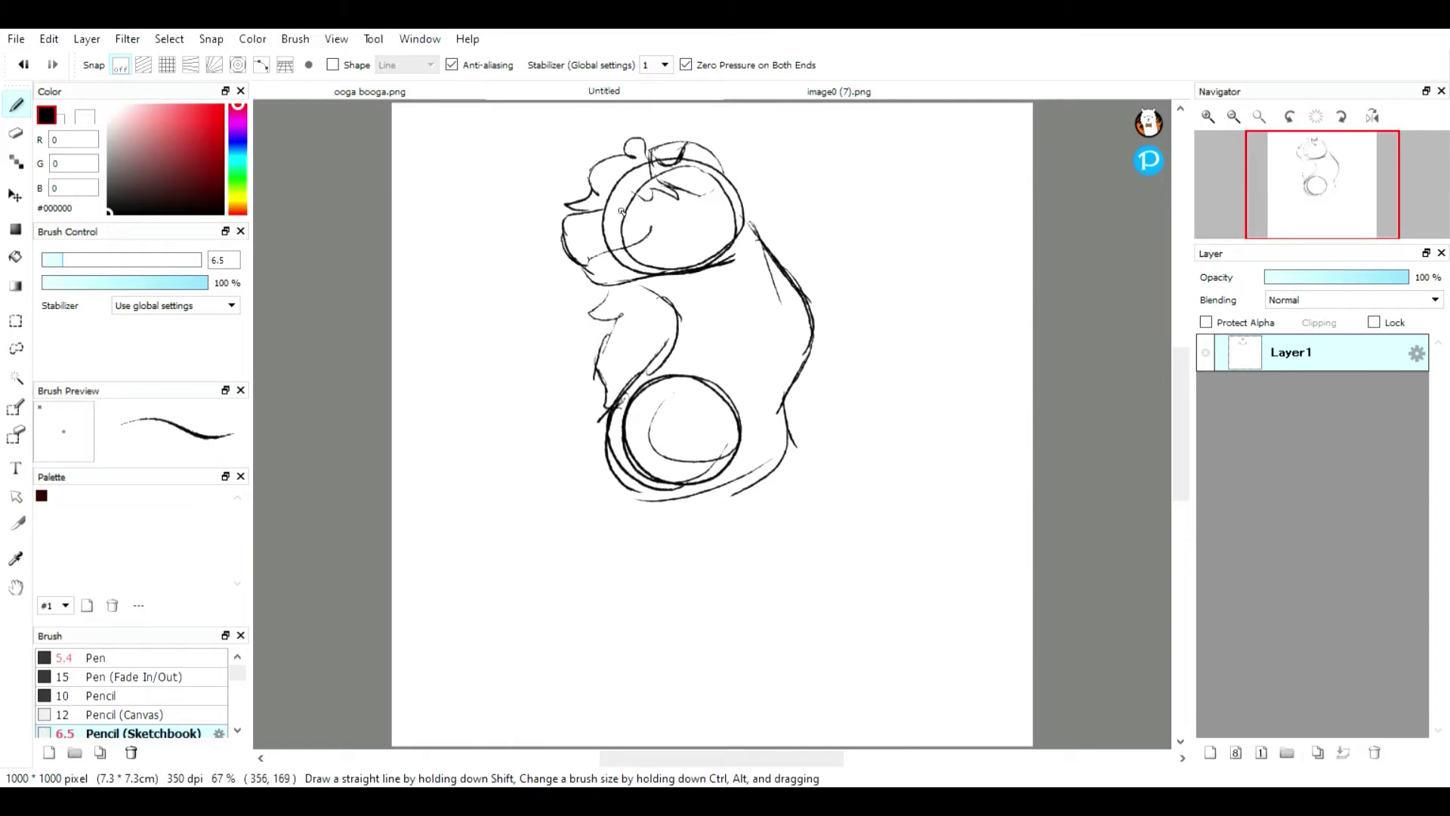
# Step: Sketch the cheek fur, the tufts under the jaw and the mane behind the head, comparing with the reference image
pyautogui.hotkey('ctrl', 'Tab')
pyautogui.hotkey('ctrl', 'shift', 'Tab')
pyautogui.moveTo(713, 215); pyautogui.dragTo(727, 244)
pyautogui.hotkey('ctrl', 'Tab')
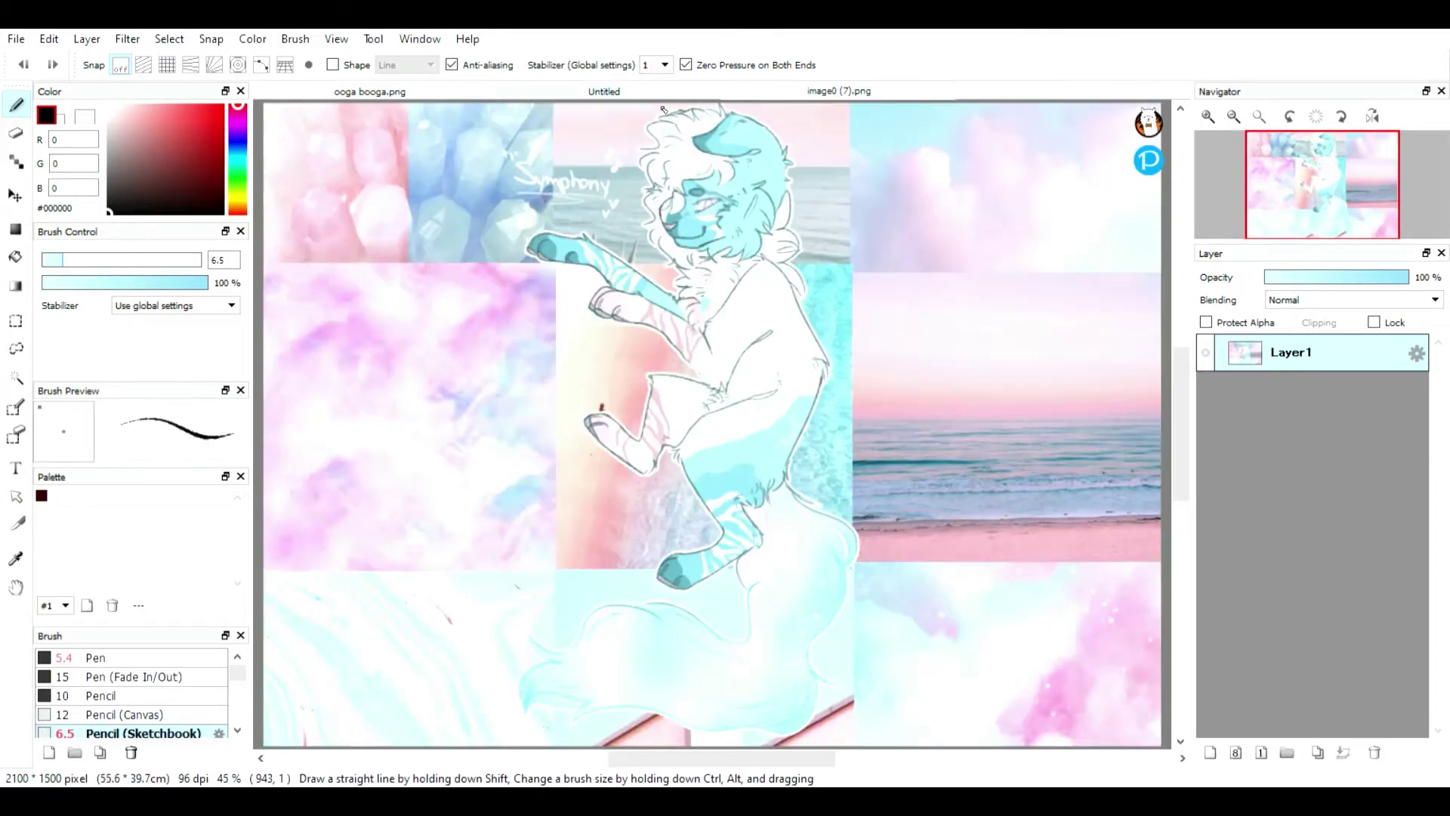
pyautogui.hotkey('ctrl', 'shift', 'Tab')
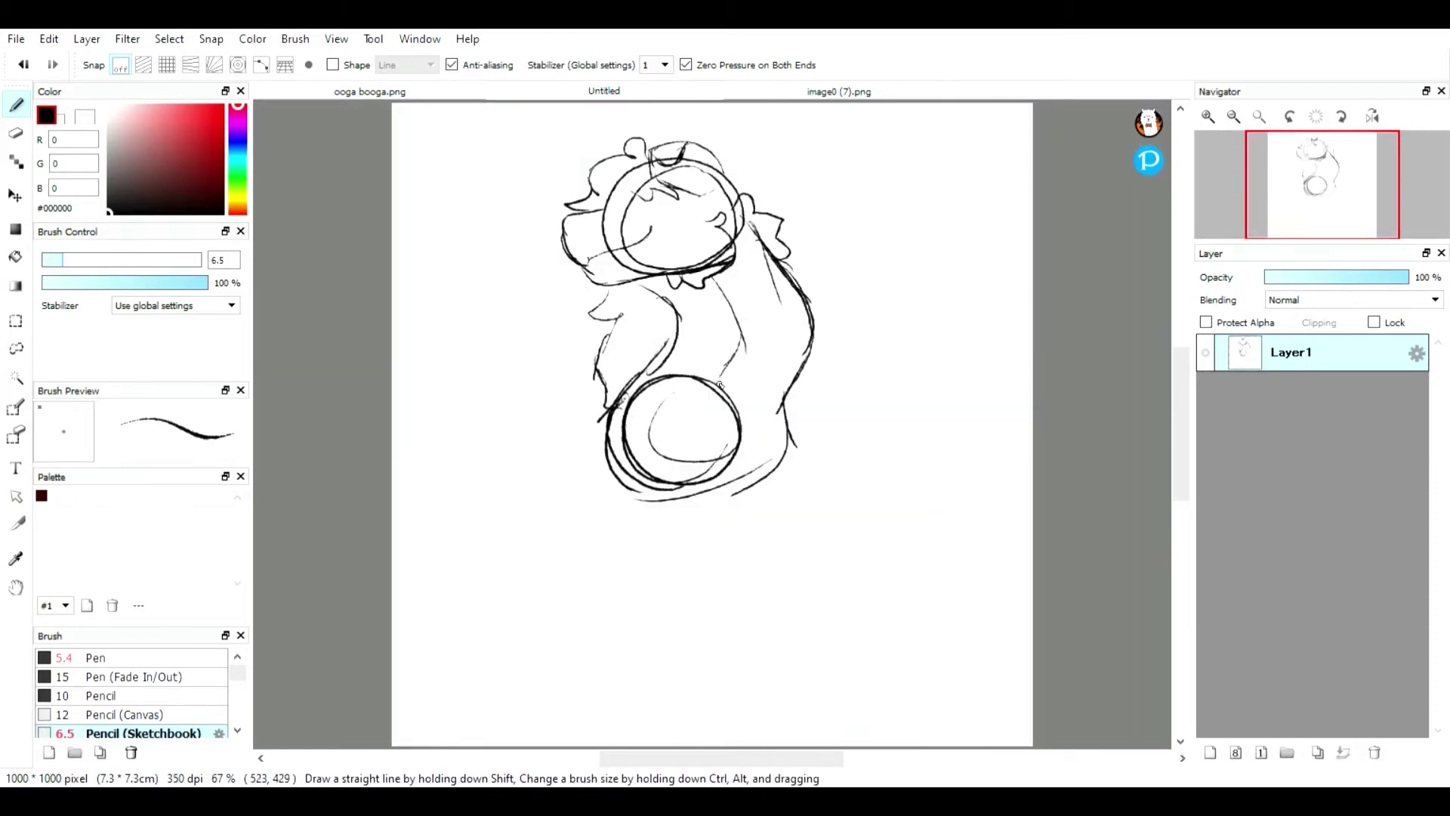
pyautogui.hotkey('ctrl', 'Tab')
pyautogui.hotkey('ctrl', 'shift', 'Tab')
# Step: Sketch the eye, the brow spot and the folded ear on the head, comparing with the reference image
pyautogui.scroll(2, 1322, 179)
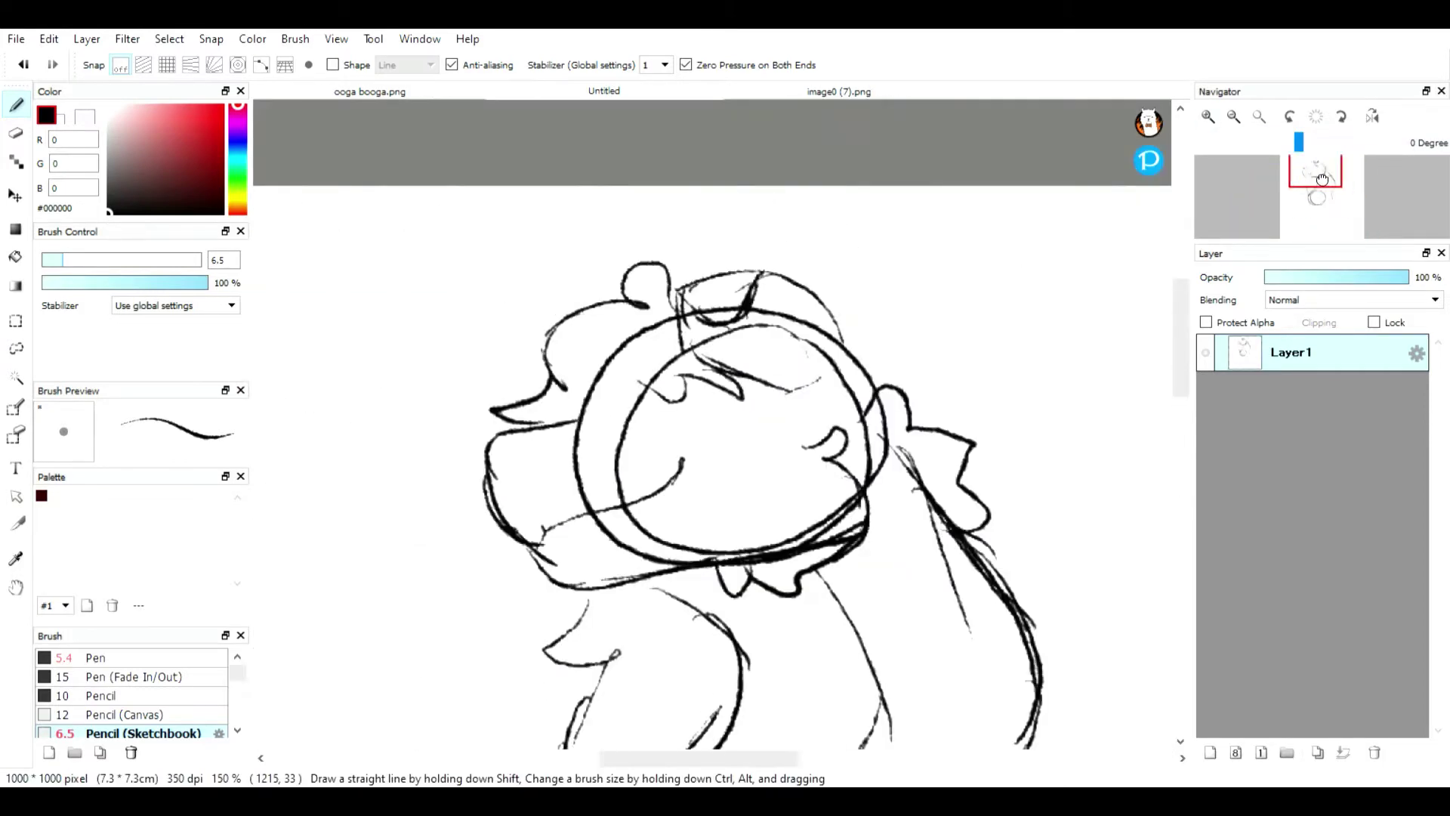
pyautogui.moveTo(1321, 179); pyautogui.dragTo(1317, 179)
pyautogui.hotkey('ctrl', 'Tab')
pyautogui.hotkey('ctrl', 'shift', 'Tab')
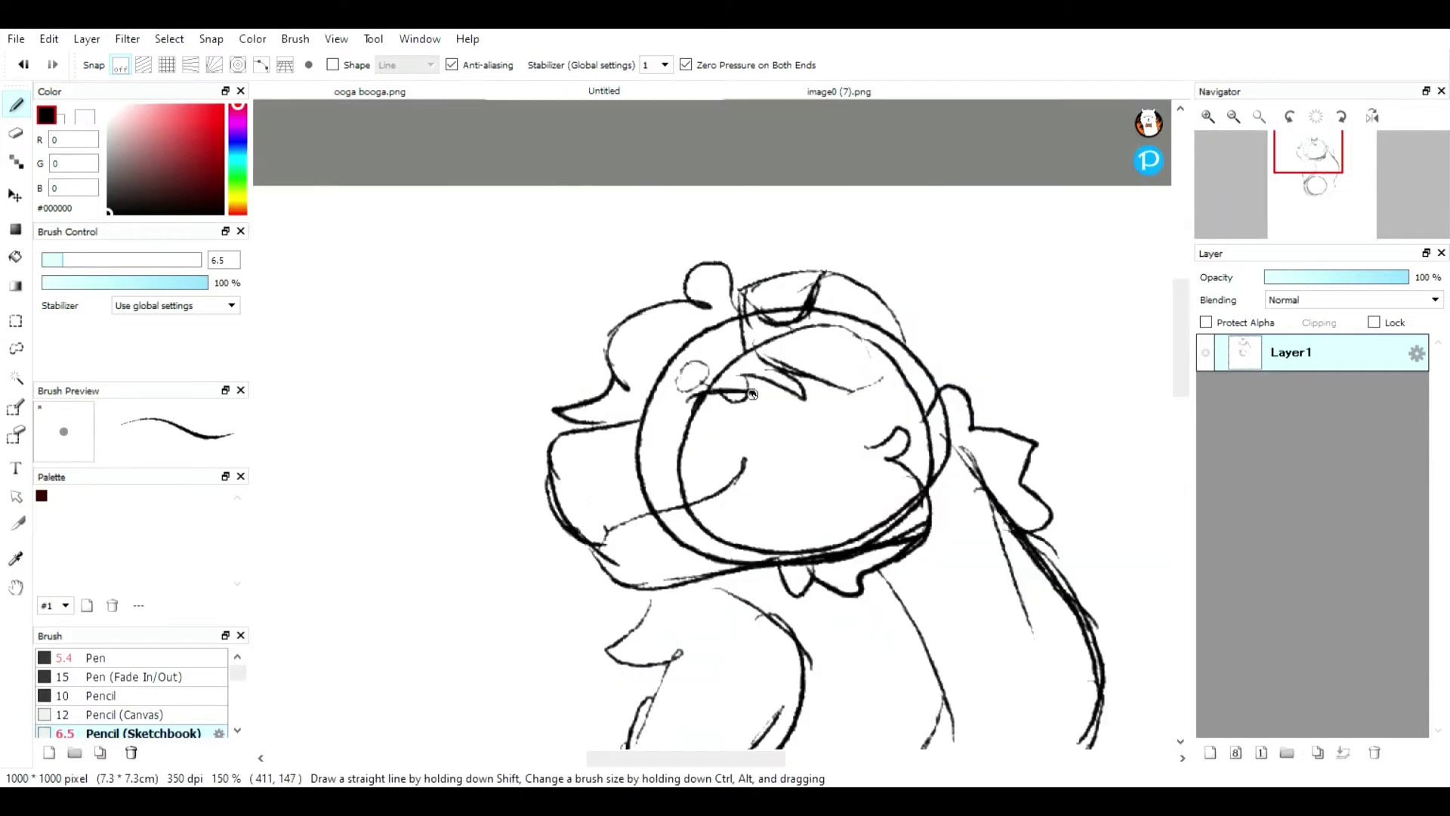
pyautogui.hotkey('ctrl', 'Tab')
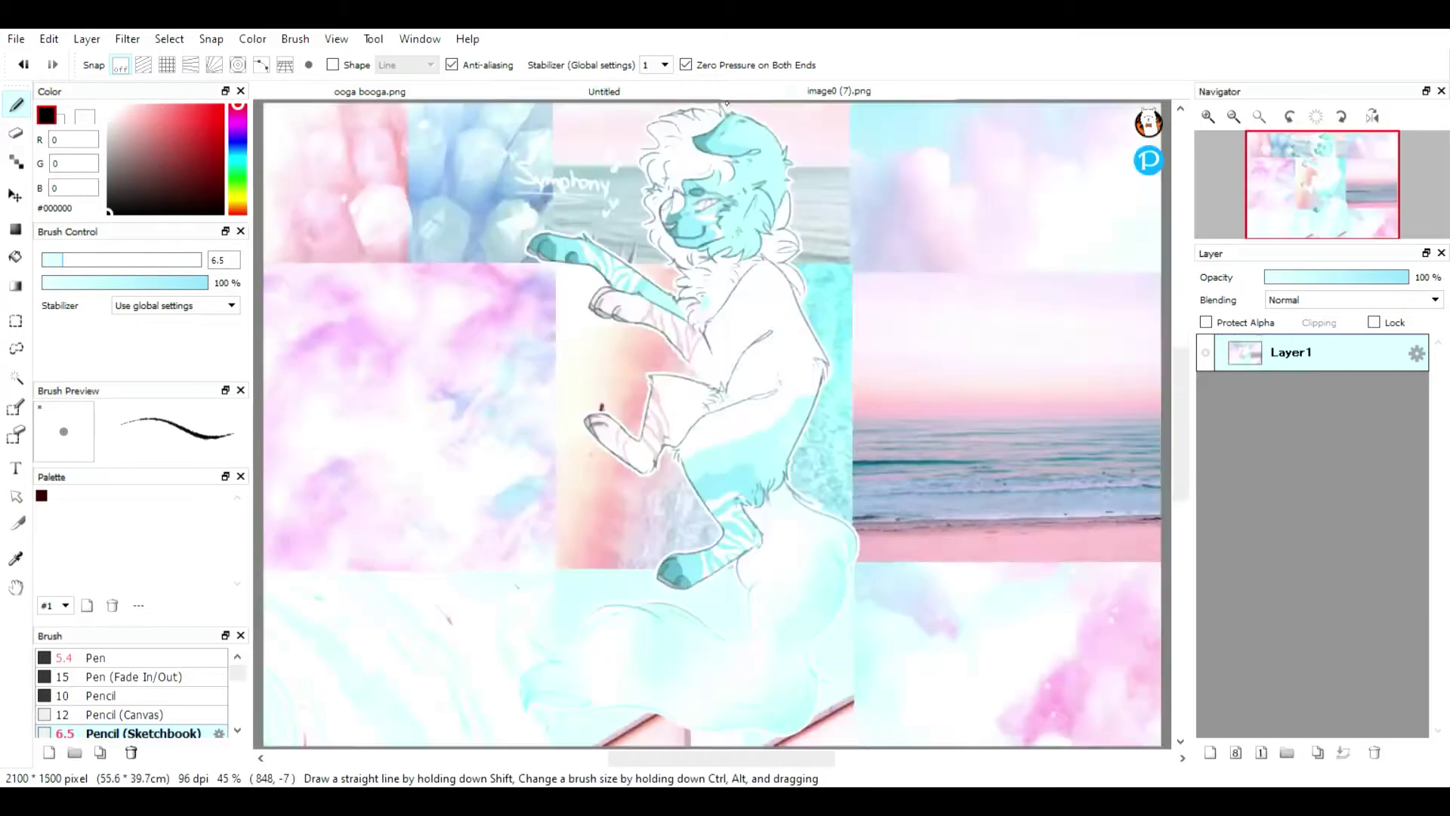
pyautogui.hotkey('ctrl', 'shift', 'Tab')
pyautogui.hotkey('ctrl', 'Tab')
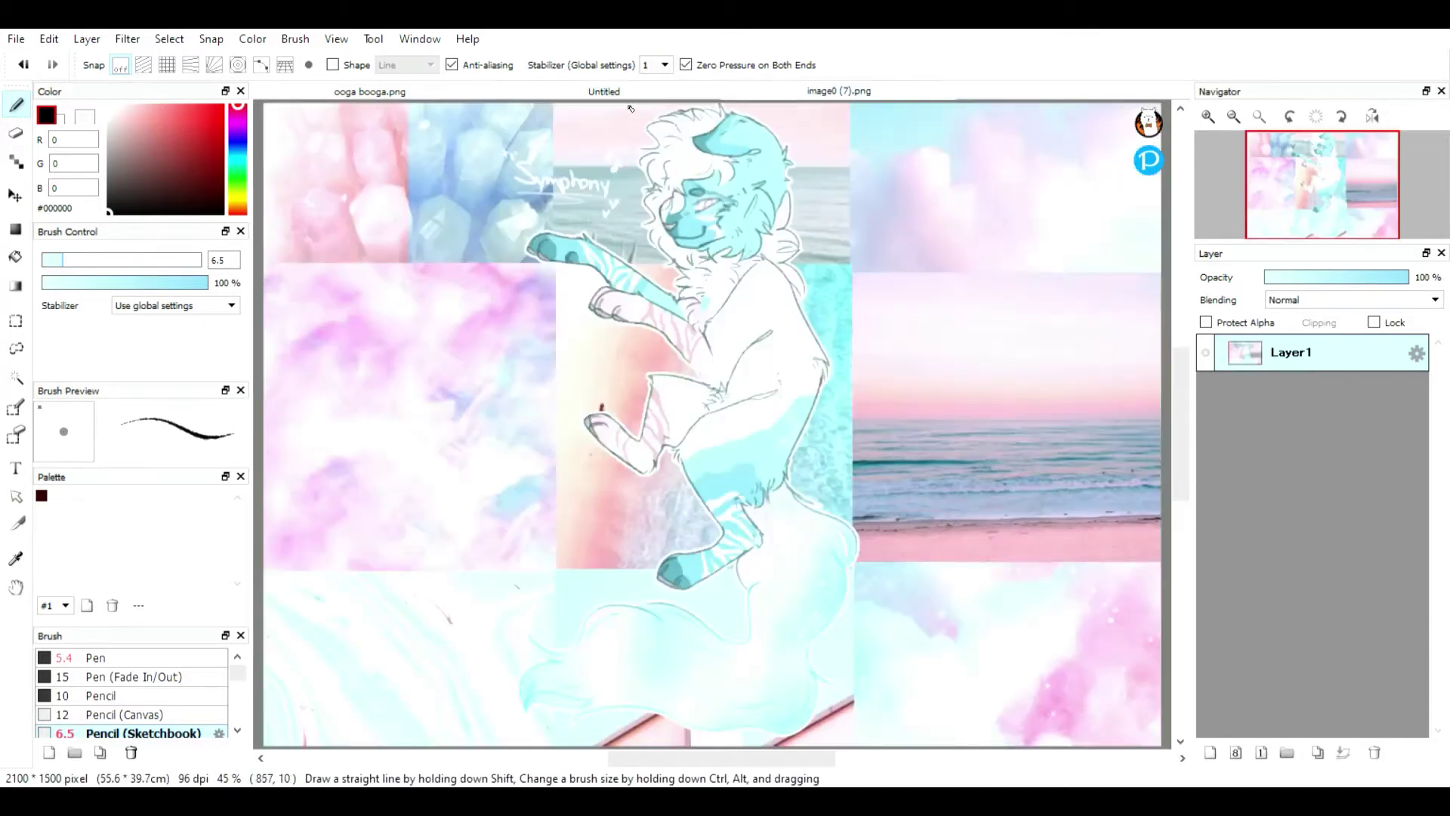
pyautogui.hotkey('ctrl', 'shift', 'Tab')
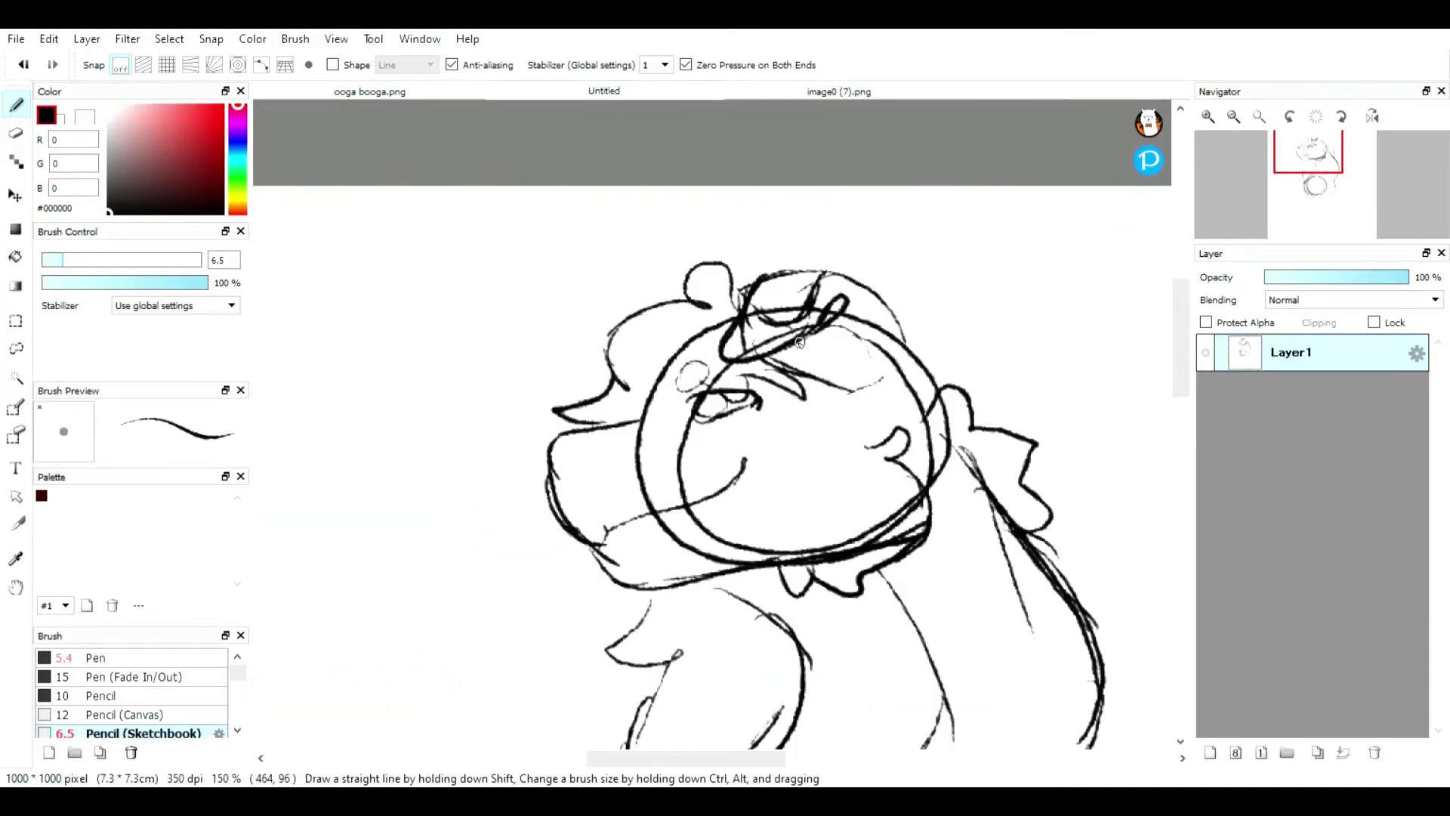
# Step: Refine the sketched eye with an iris and shade the fold at the ear's end, checking the reference
pyautogui.moveTo(1290, 186)
pyautogui.mouseDown()
pyautogui.moveTo(1282, 193)
pyautogui.moveTo(1324, 165)
pyautogui.moveTo(1310, 160)
pyautogui.mouseUp()
pyautogui.hotkey('ctrl', 'Tab')
pyautogui.hotkey('ctrl', 'shift', 'Tab')
pyautogui.doubleClick(1208, 116)
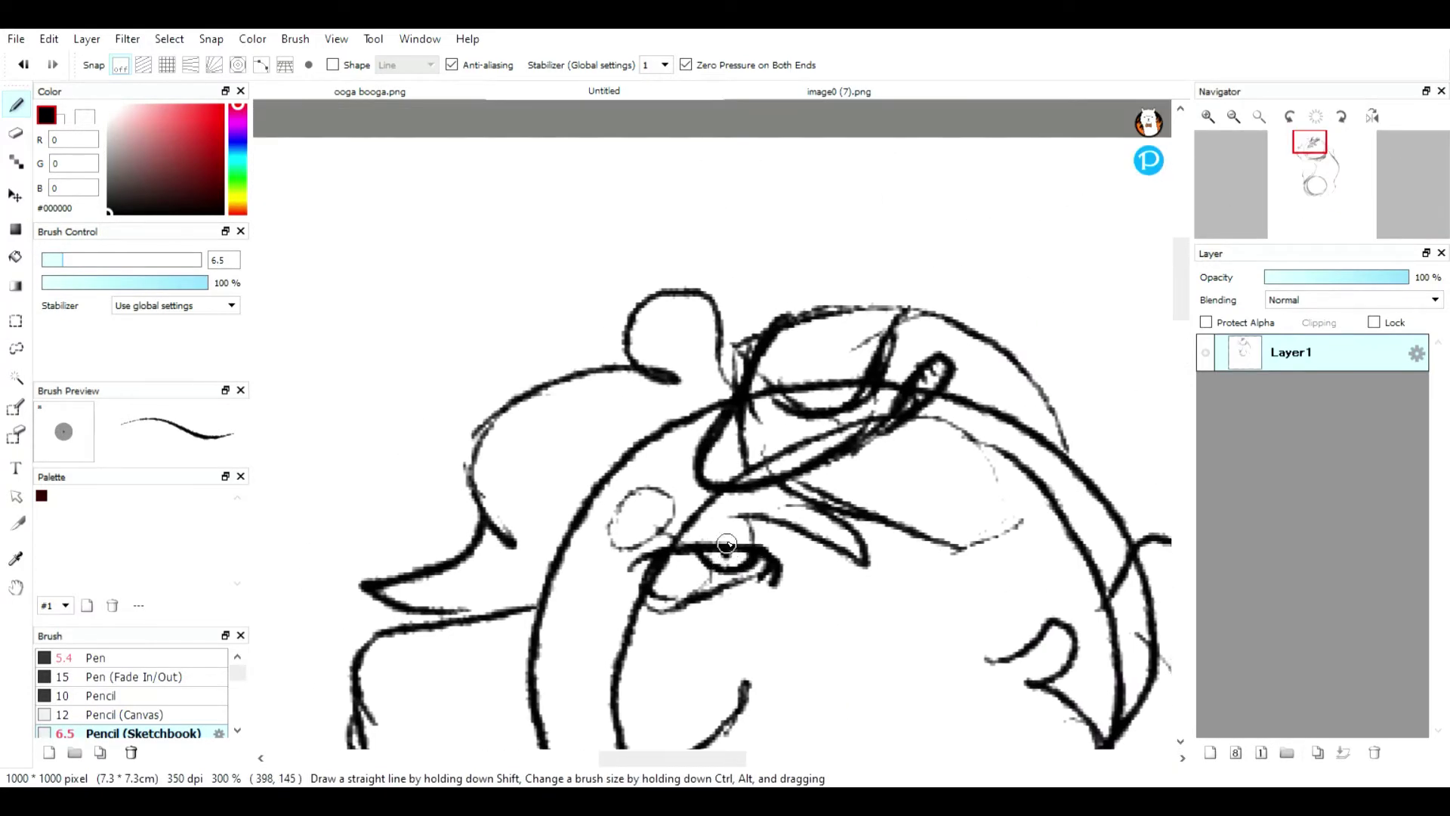
# Step: Sketch the fur tufts along the lower front of the body beside the large circle, comparing with the reference
pyautogui.hotkey('ctrl', '-')
pyautogui.hotkey('ctrl', '-')
pyautogui.hotkey('ctrl', '-')
pyautogui.hotkey('ctrl', 'Tab')
pyautogui.hotkey('ctrl', 'shift', 'Tab')
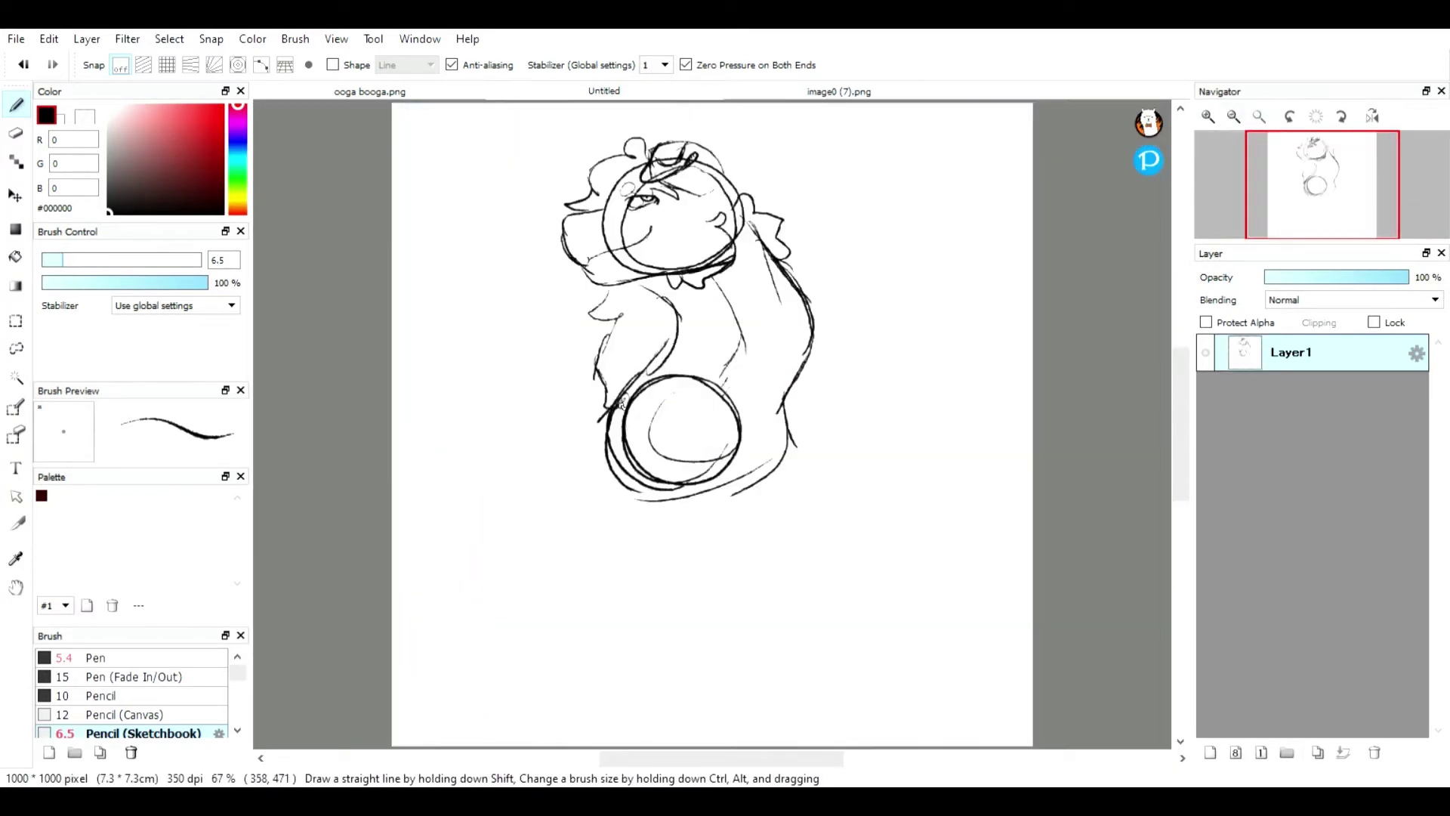
pyautogui.click(815, 97)
pyautogui.click(661, 93)
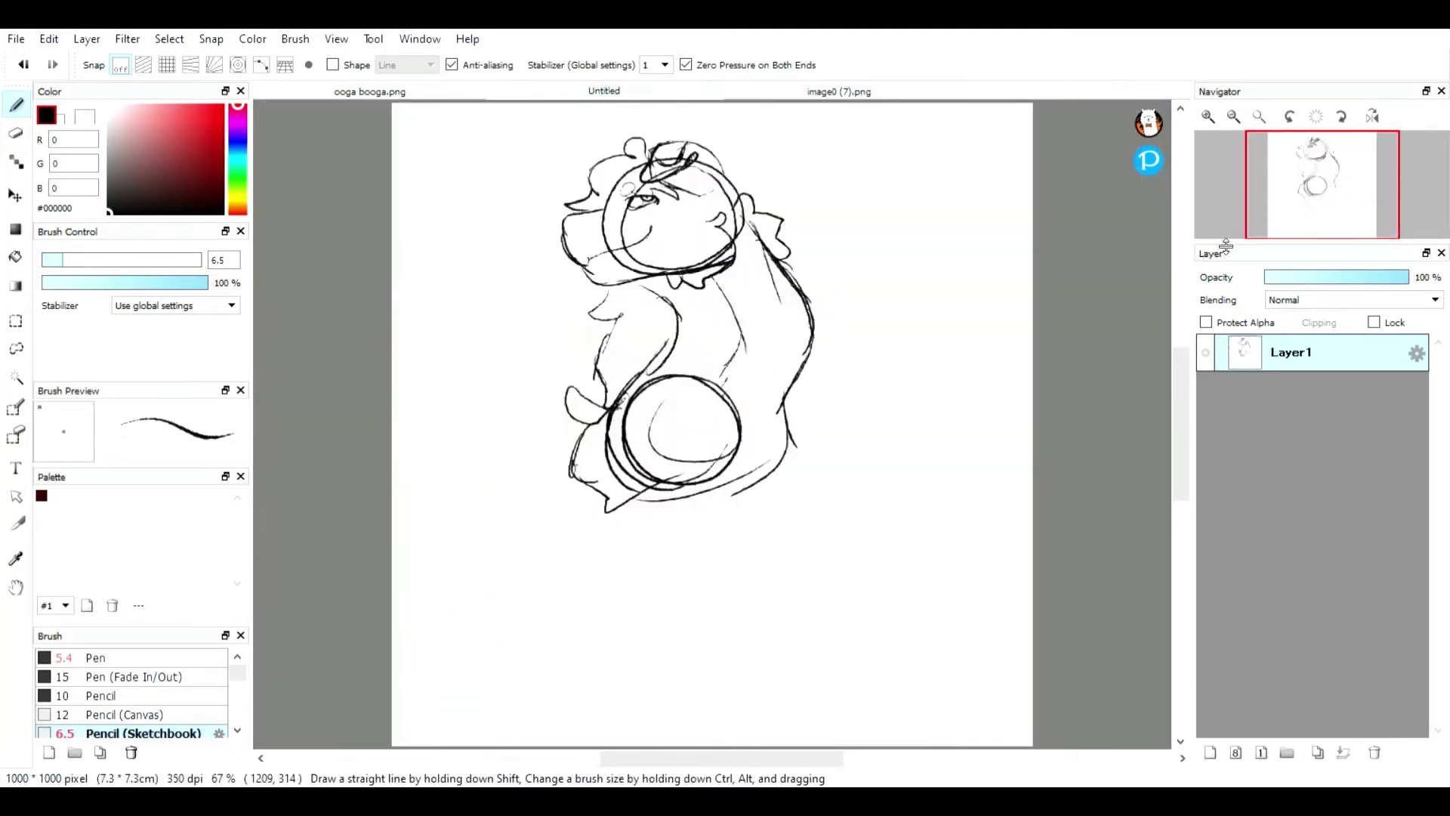
# Step: Lower the sketch layer's opacity to 16%, add a new layer above it and choose the Pen brush at size 9.2
pyautogui.click(1287, 278)
pyautogui.click(1211, 752)
pyautogui.doubleClick(1207, 117)
pyautogui.click(105, 657)
pyautogui.click(71, 259)
pyautogui.click(1313, 153)
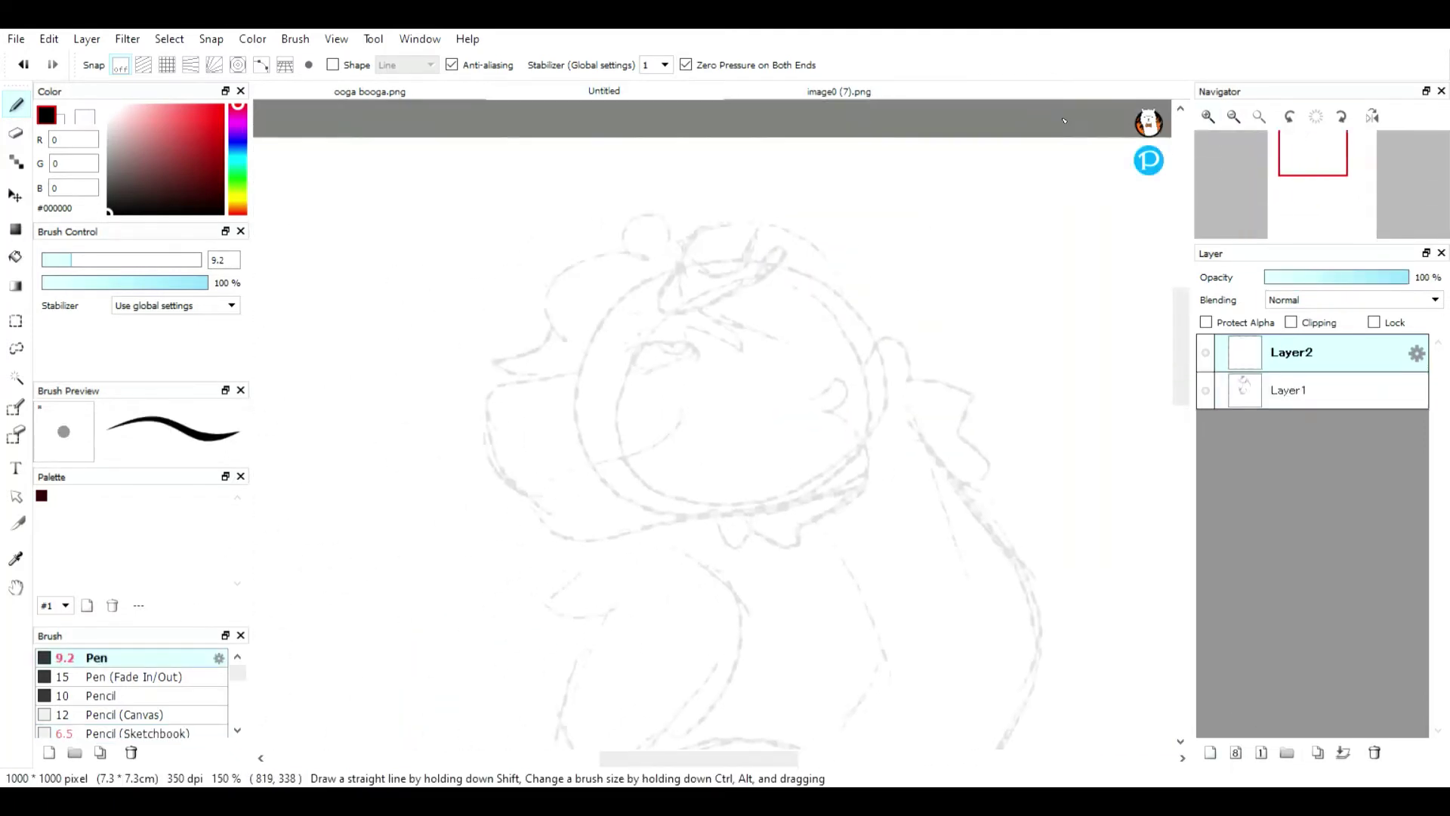
# Step: Ink the top tuft and front hair outline with the Pen at size 5.1 and the stabilizer at 35
pyautogui.moveTo(676, 265)
pyautogui.mouseDown()
pyautogui.moveTo(638, 259)
pyautogui.moveTo(511, 364)
pyautogui.moveTo(518, 380)
pyautogui.mouseUp()
pyautogui.click(24, 65)
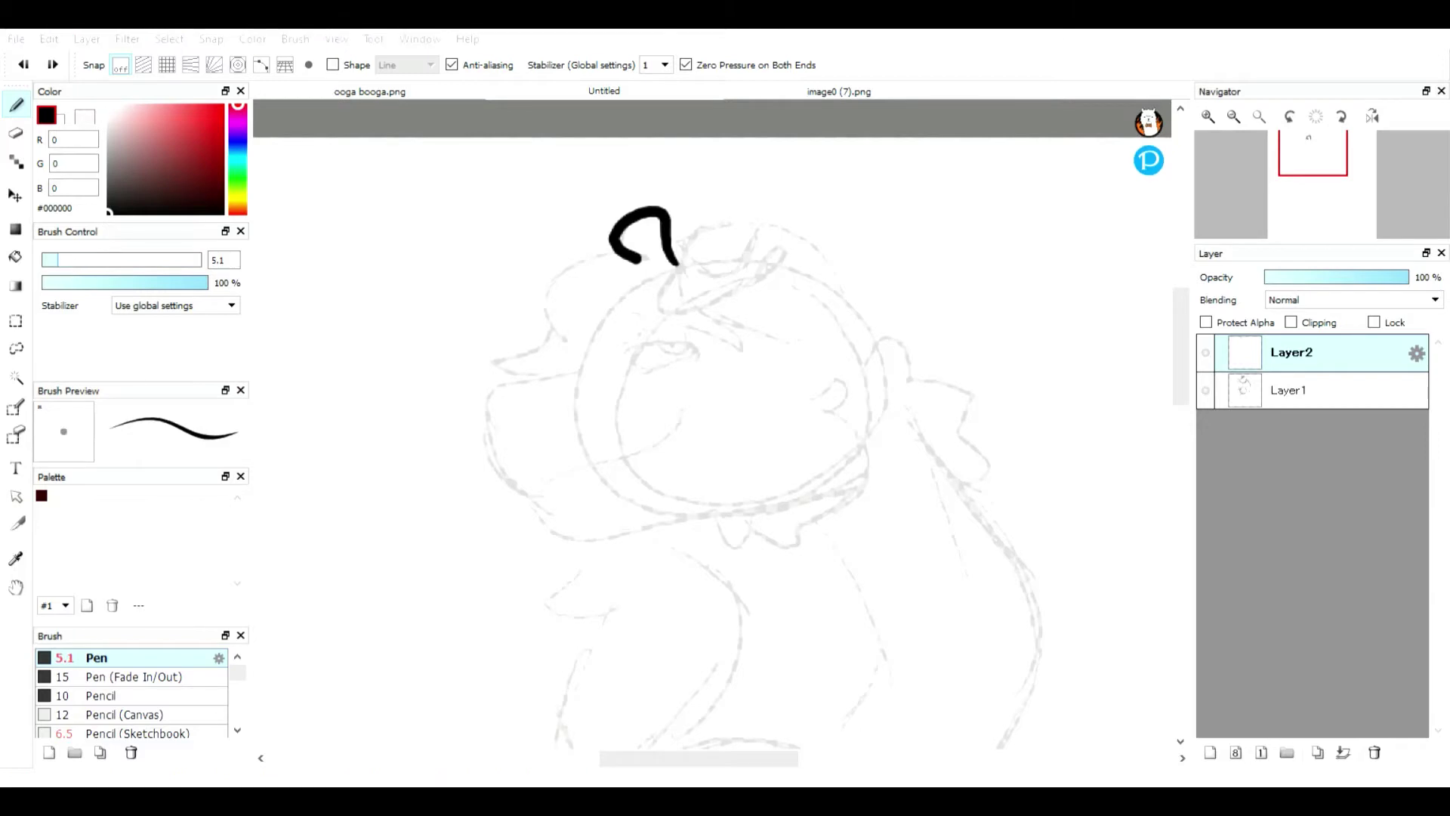
pyautogui.hotkey('ctrl', 'z')
pyautogui.moveTo(623, 255); pyautogui.dragTo(516, 377)
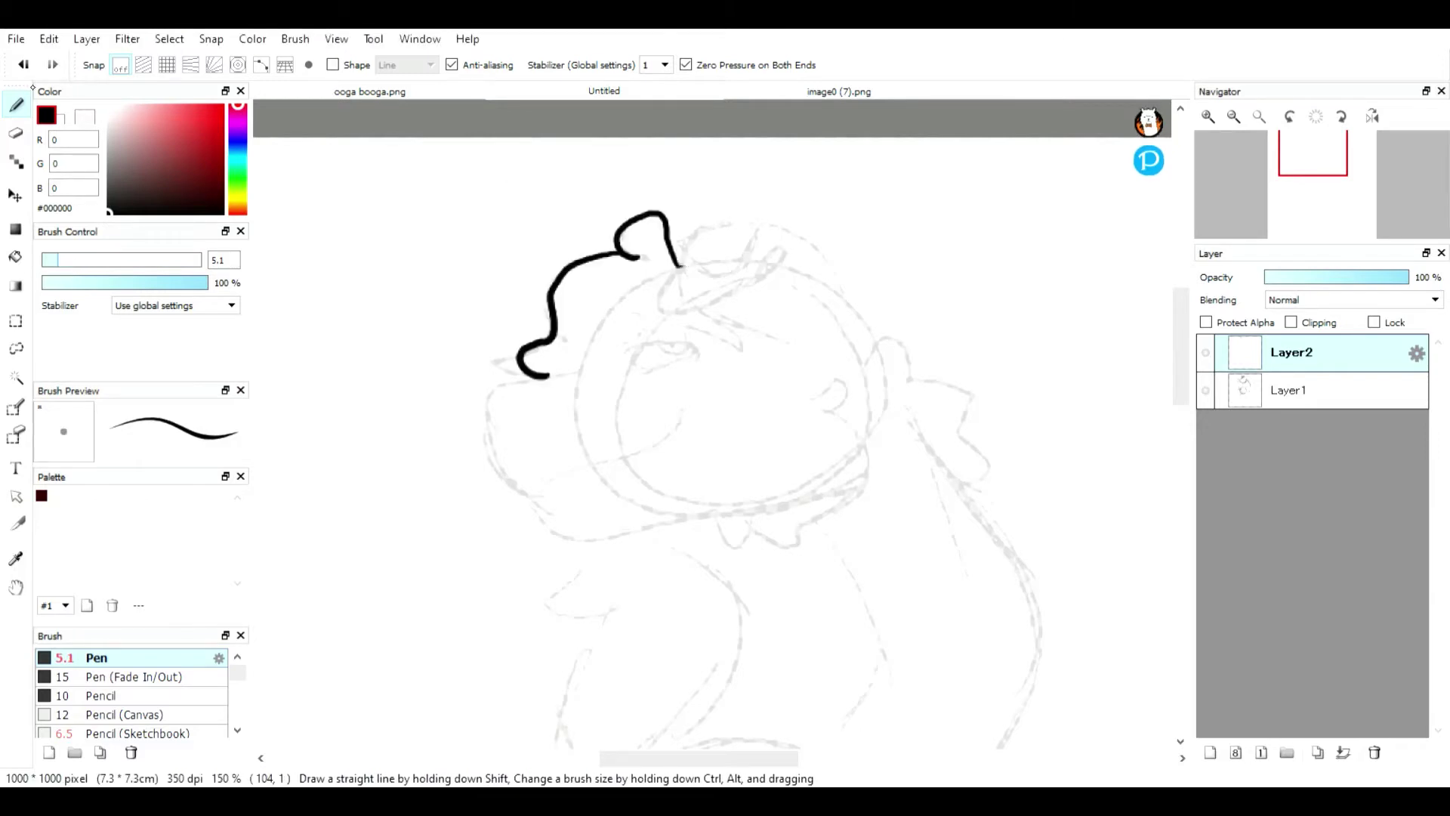
pyautogui.hotkey('ctrl', 'z')
pyautogui.moveTo(672, 259); pyautogui.dragTo(627, 259)
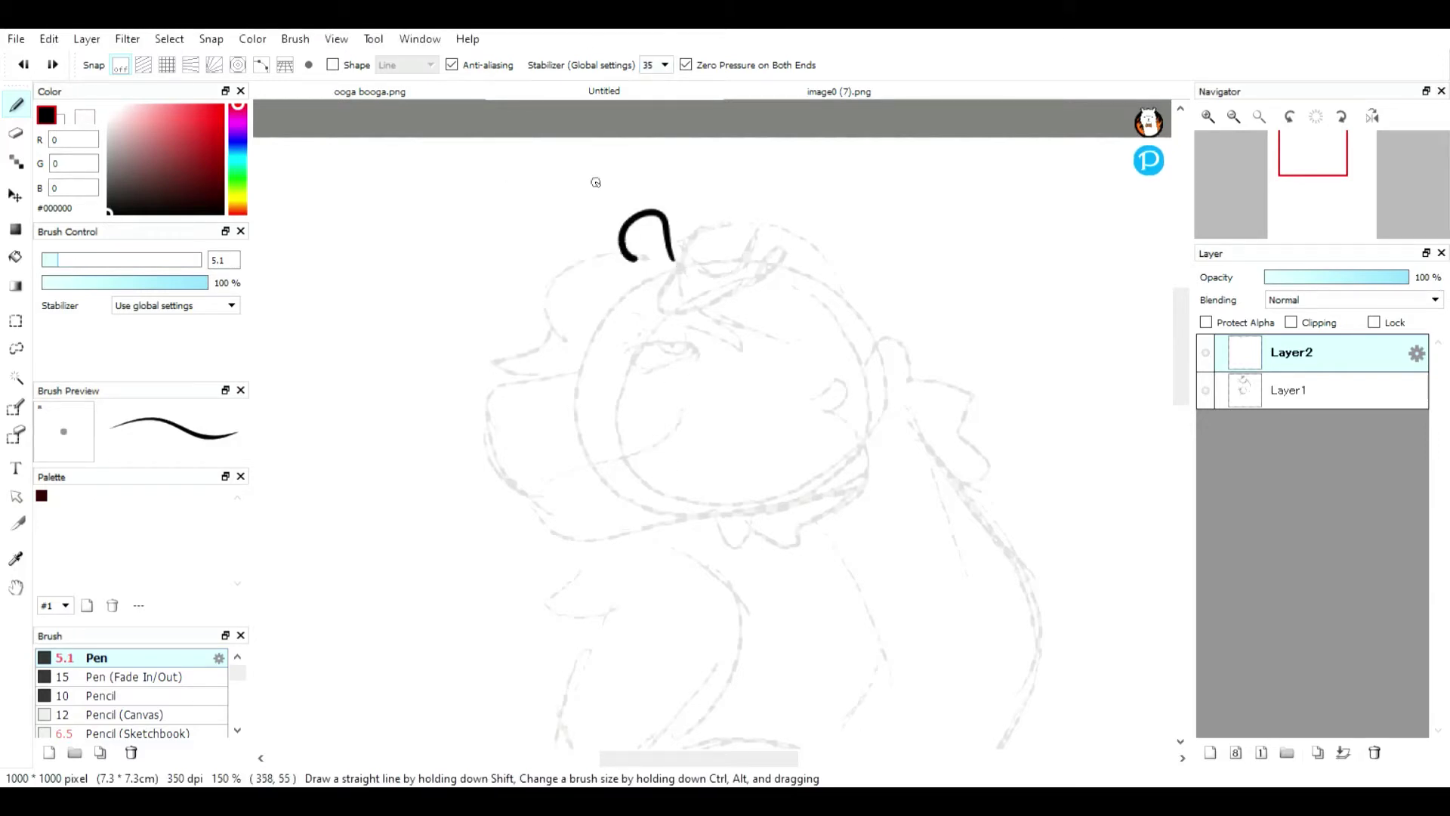
pyautogui.moveTo(528, 368)
pyautogui.mouseDown()
pyautogui.moveTo(556, 376)
pyautogui.moveTo(696, 345)
pyautogui.mouseUp()
pyautogui.hotkey('ctrl', 'z')
# Step: Ink the eye's upper lid, lower lid and iris over the sketch
pyautogui.click(1208, 117)
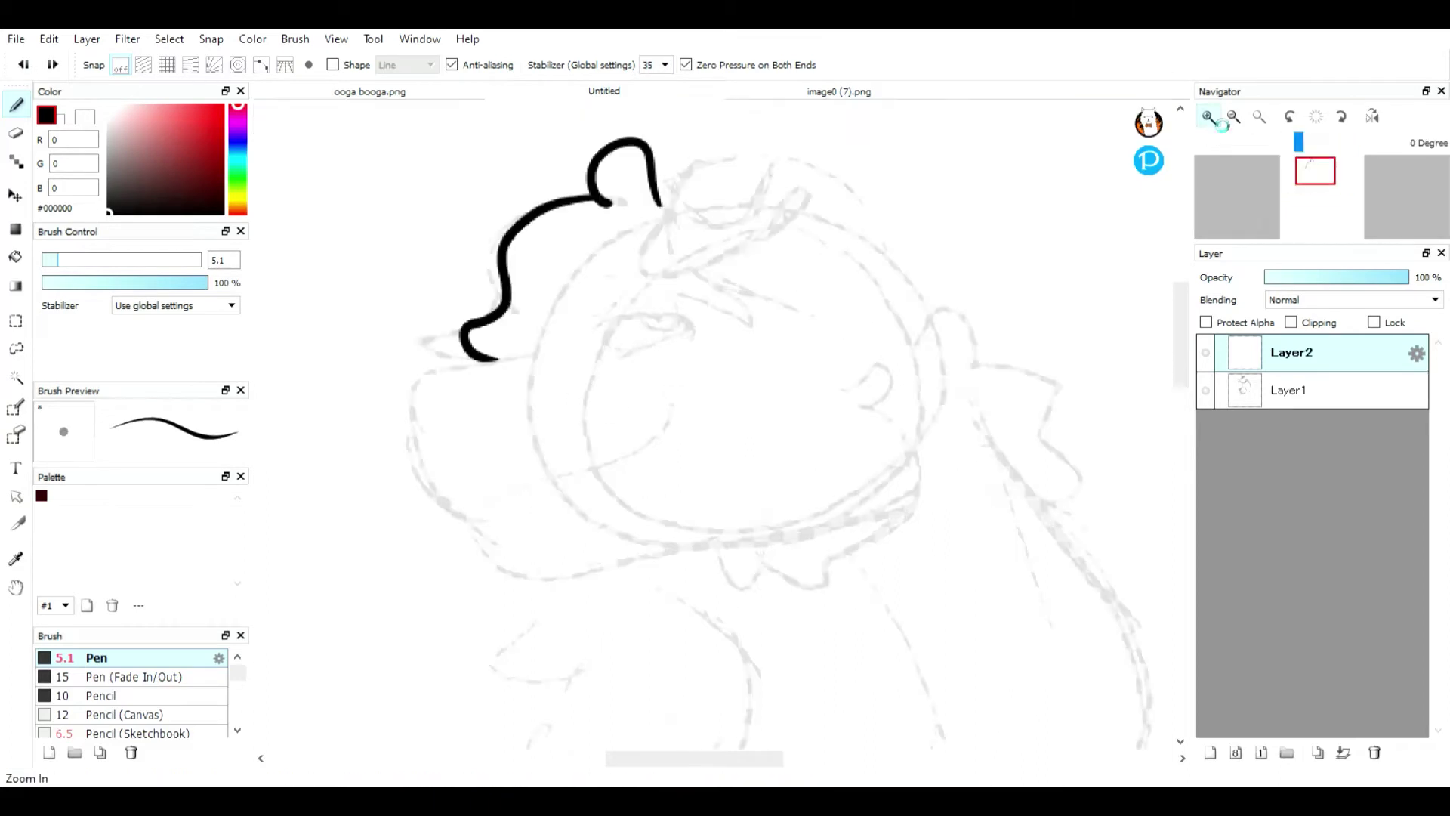
pyautogui.click(1208, 117)
pyautogui.moveTo(579, 313); pyautogui.dragTo(560, 283)
pyautogui.hotkey('ctrl', 'z')
pyautogui.moveTo(673, 293)
pyautogui.mouseDown()
pyautogui.moveTo(561, 331)
pyautogui.moveTo(602, 318)
pyautogui.mouseUp()
pyautogui.moveTo(604, 265); pyautogui.dragTo(664, 264)
pyautogui.hotkey('ctrl', 'z')
pyautogui.hotkey('ctrl', 'z')
pyautogui.hotkey('ctrl', 'z')
pyautogui.moveTo(635, 261)
pyautogui.mouseDown()
pyautogui.moveTo(635, 274)
pyautogui.moveTo(666, 266)
pyautogui.moveTo(637, 273)
pyautogui.mouseUp()
pyautogui.moveTo(1290, 200); pyautogui.dragTo(1306, 153)
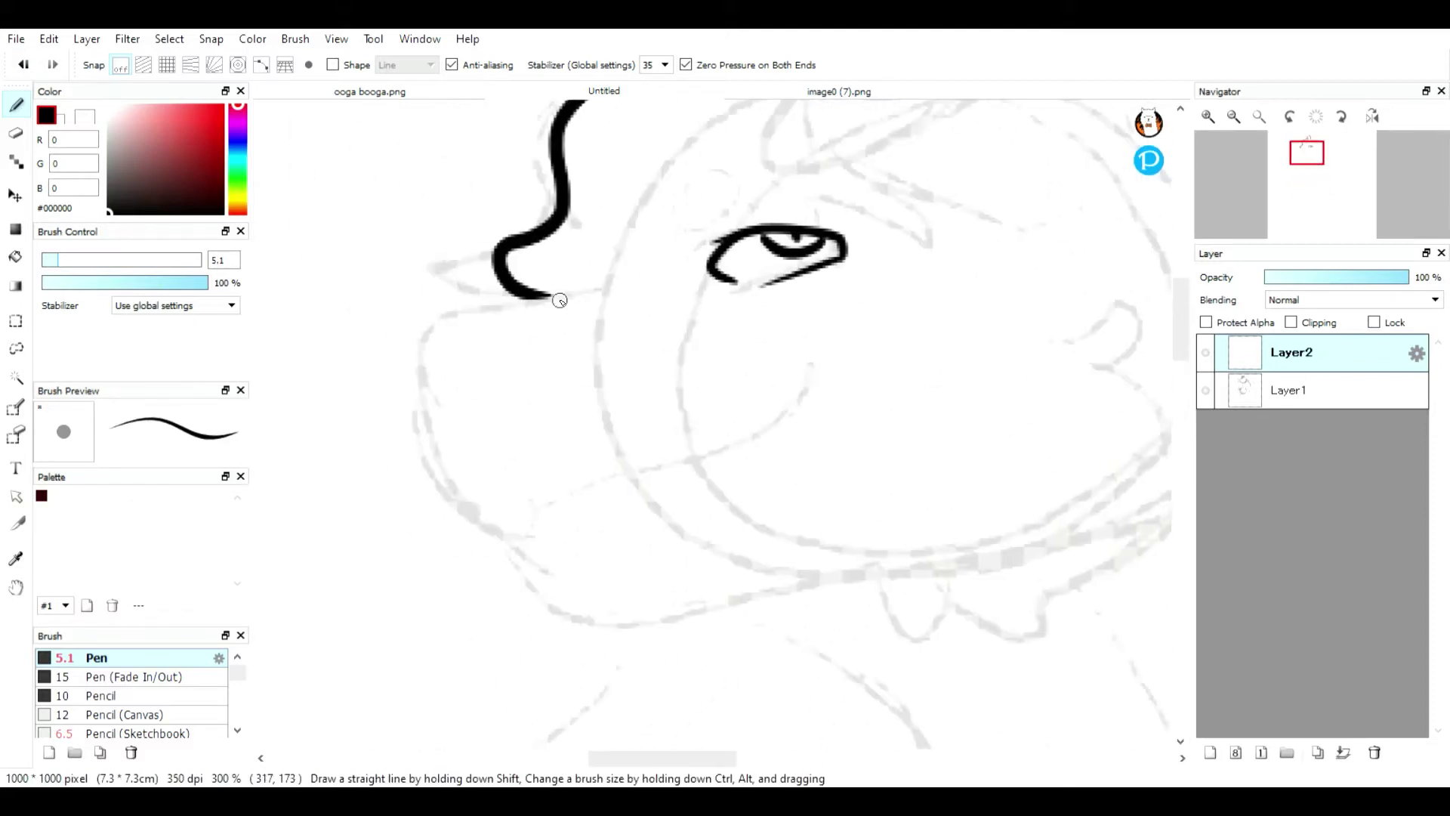
pyautogui.moveTo(604, 286)
pyautogui.mouseDown()
pyautogui.moveTo(536, 578)
pyautogui.moveTo(1117, 476)
pyautogui.mouseUp()
pyautogui.moveTo(532, 521)
pyautogui.mouseDown()
pyautogui.moveTo(828, 373)
pyautogui.moveTo(808, 396)
pyautogui.mouseUp()
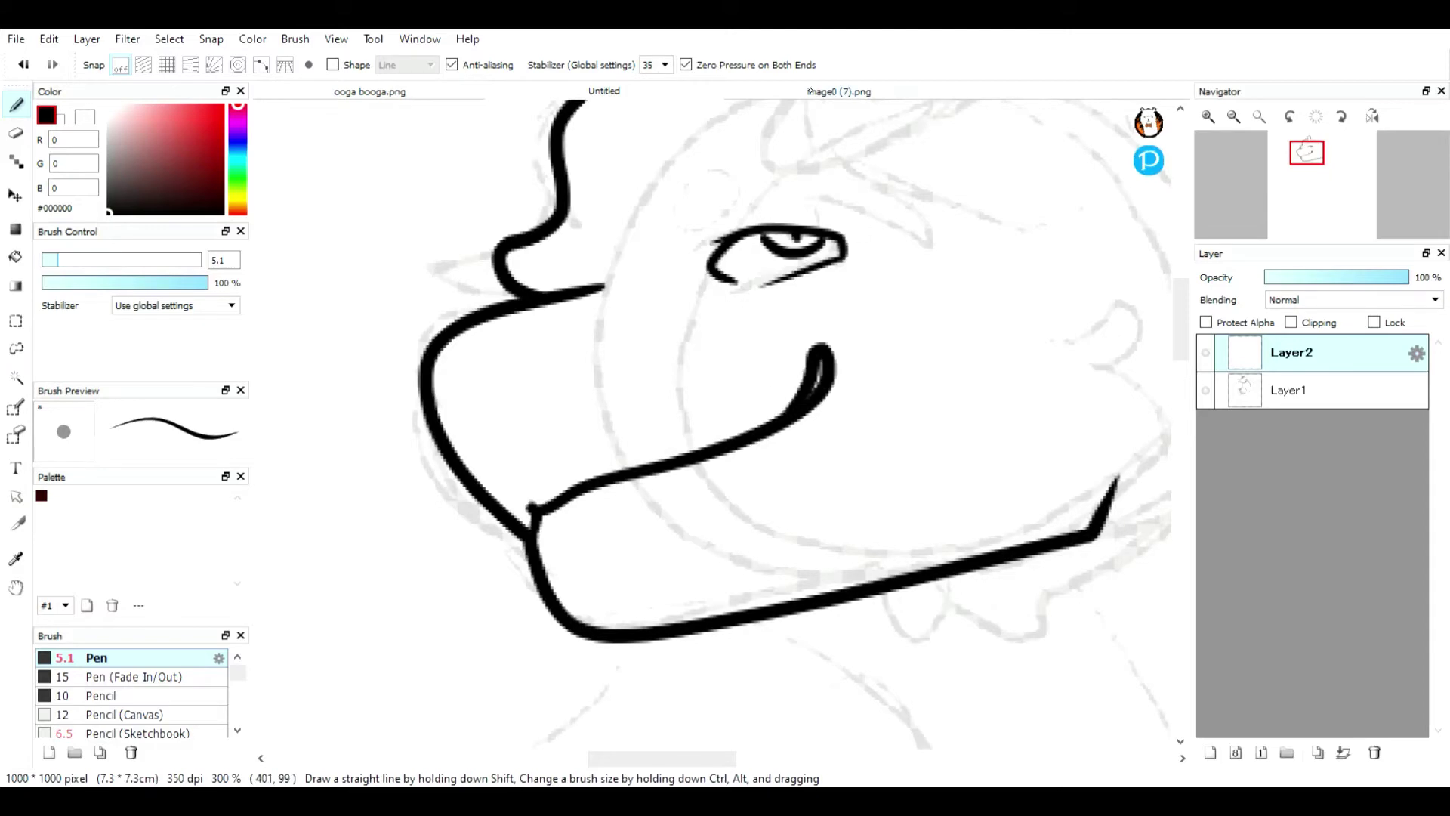
pyautogui.hotkey('ctrl', 'z')
pyautogui.hotkey('ctrl', 'z')
pyautogui.moveTo(608, 279)
pyautogui.mouseDown()
pyautogui.moveTo(521, 573)
pyautogui.moveTo(1072, 396)
pyautogui.mouseUp()
pyautogui.moveTo(518, 506)
pyautogui.mouseDown()
pyautogui.moveTo(834, 340)
pyautogui.moveTo(808, 397)
pyautogui.mouseUp()
pyautogui.hotkey('ctrl', 'z')
pyautogui.hotkey('ctrl', 'z')
# Step: Ink the muzzle and lower jaw outline over the sketch
pyautogui.moveTo(608, 287)
pyautogui.mouseDown()
pyautogui.moveTo(442, 398)
pyautogui.moveTo(1140, 517)
pyautogui.moveTo(538, 532)
pyautogui.moveTo(1206, 520)
pyautogui.mouseUp()
pyautogui.hotkey('ctrl', 'z')
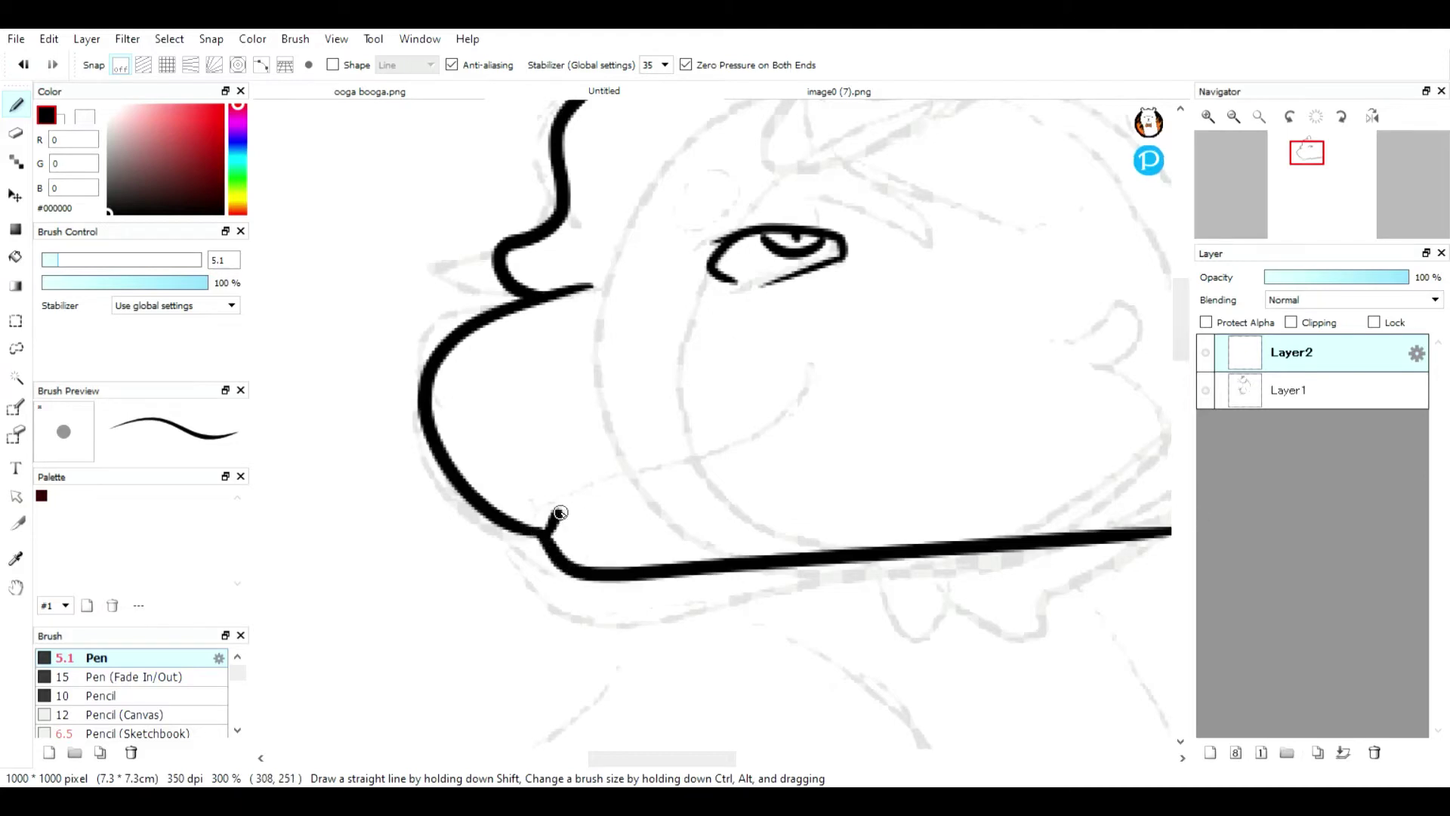
pyautogui.moveTo(560, 513); pyautogui.dragTo(827, 391)
# Step: Ink the cheek fur and the tufts under the jaw, and erase the jaw line where it overlaps them
pyautogui.hotkey('ctrl', '0')
pyautogui.moveTo(608, 207)
pyautogui.mouseDown()
pyautogui.moveTo(582, 271)
pyautogui.moveTo(732, 262)
pyautogui.moveTo(743, 293)
pyautogui.mouseUp()
pyautogui.scroll(2, 729, 206)
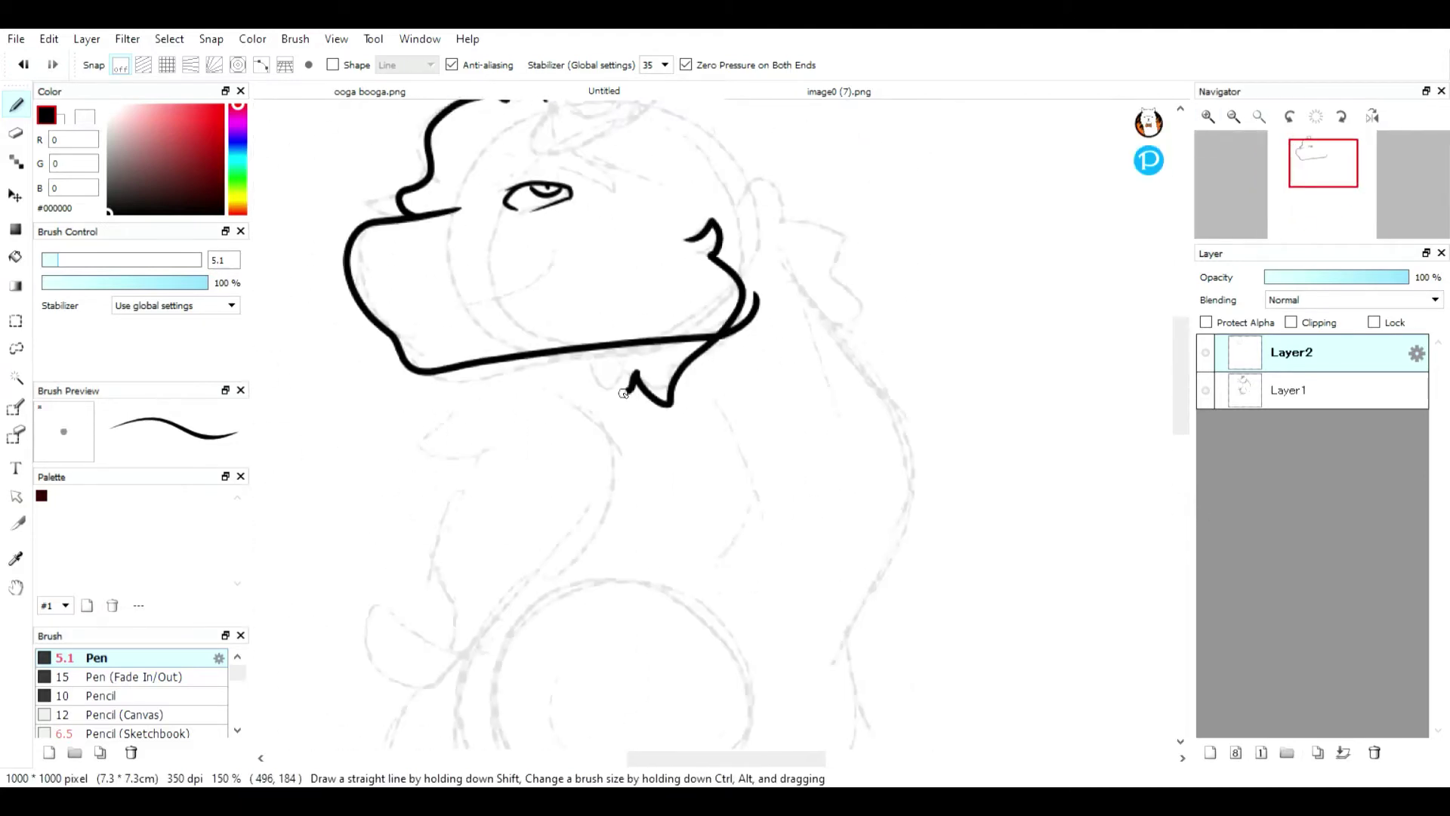
pyautogui.moveTo(623, 393); pyautogui.dragTo(615, 370)
pyautogui.click(17, 134)
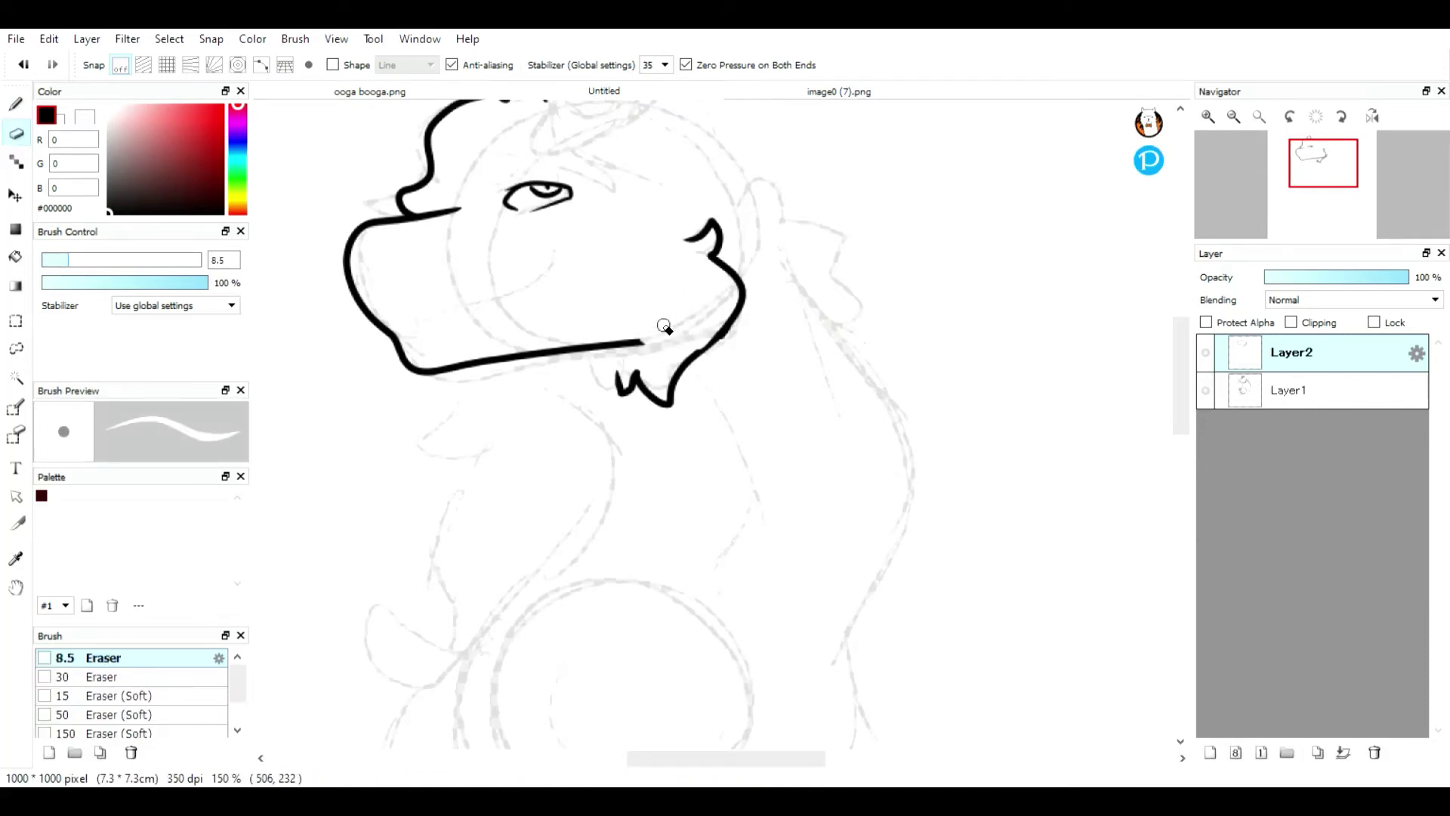
# Step: Ink the folded ear with its inner fold and the curve at the top of the head
pyautogui.click(17, 104)
pyautogui.click(1319, 170)
pyautogui.moveTo(778, 306)
pyautogui.mouseDown()
pyautogui.moveTo(664, 246)
pyautogui.moveTo(692, 298)
pyautogui.mouseUp()
pyautogui.hotkey('ctrl', 'z')
pyautogui.click(1334, 172)
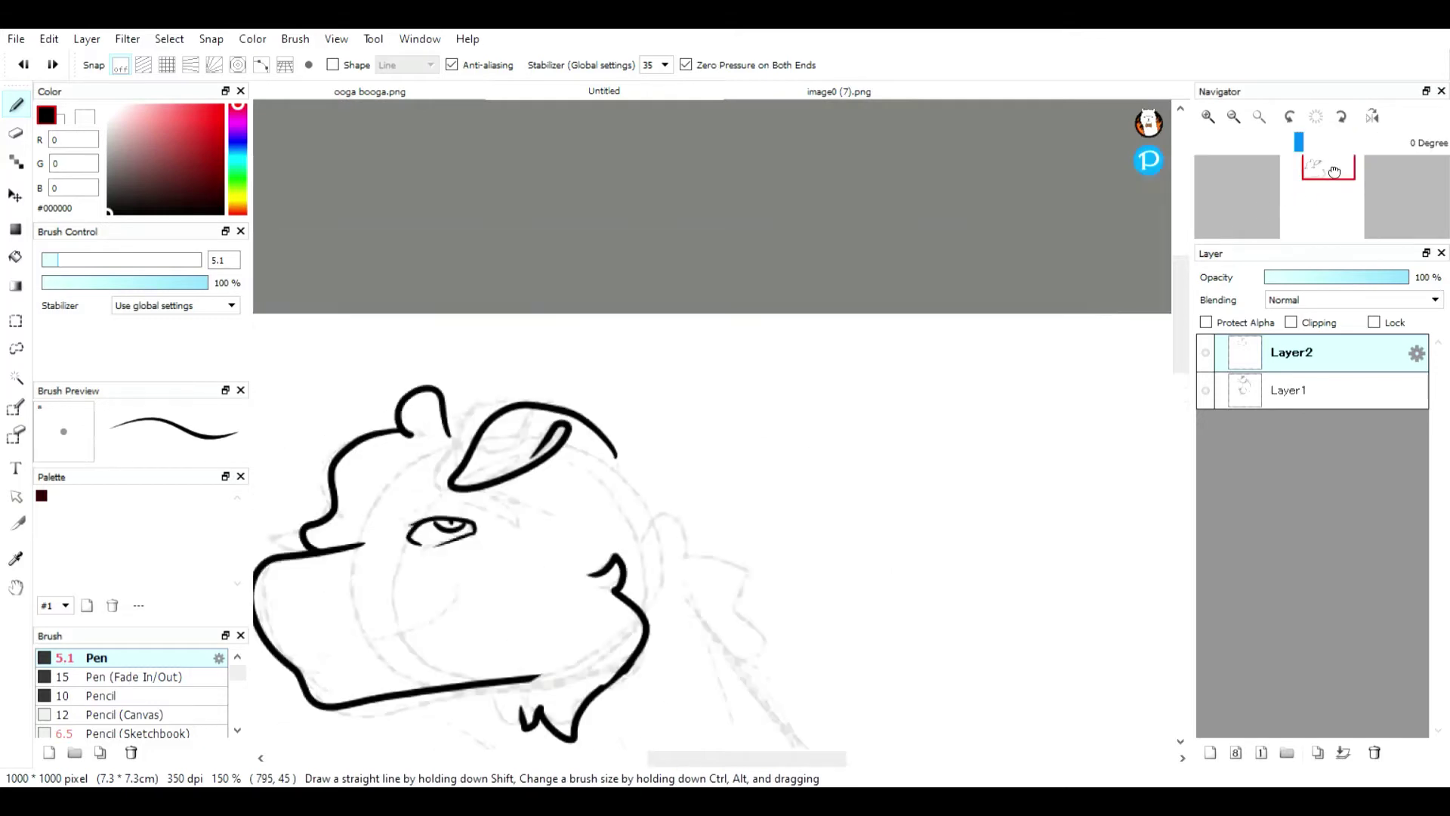
# Step: Ink the jagged chest fur down the front of the body and the mane tufts behind the head
pyautogui.moveTo(1334, 172); pyautogui.dragTo(675, 360)
pyautogui.moveTo(710, 484); pyautogui.dragTo(694, 565)
pyautogui.moveTo(1313, 188); pyautogui.dragTo(1297, 202)
pyautogui.moveTo(936, 263)
pyautogui.mouseDown()
pyautogui.moveTo(847, 262)
pyautogui.moveTo(1057, 450)
pyautogui.mouseUp()
pyautogui.moveTo(1331, 193); pyautogui.dragTo(1322, 178)
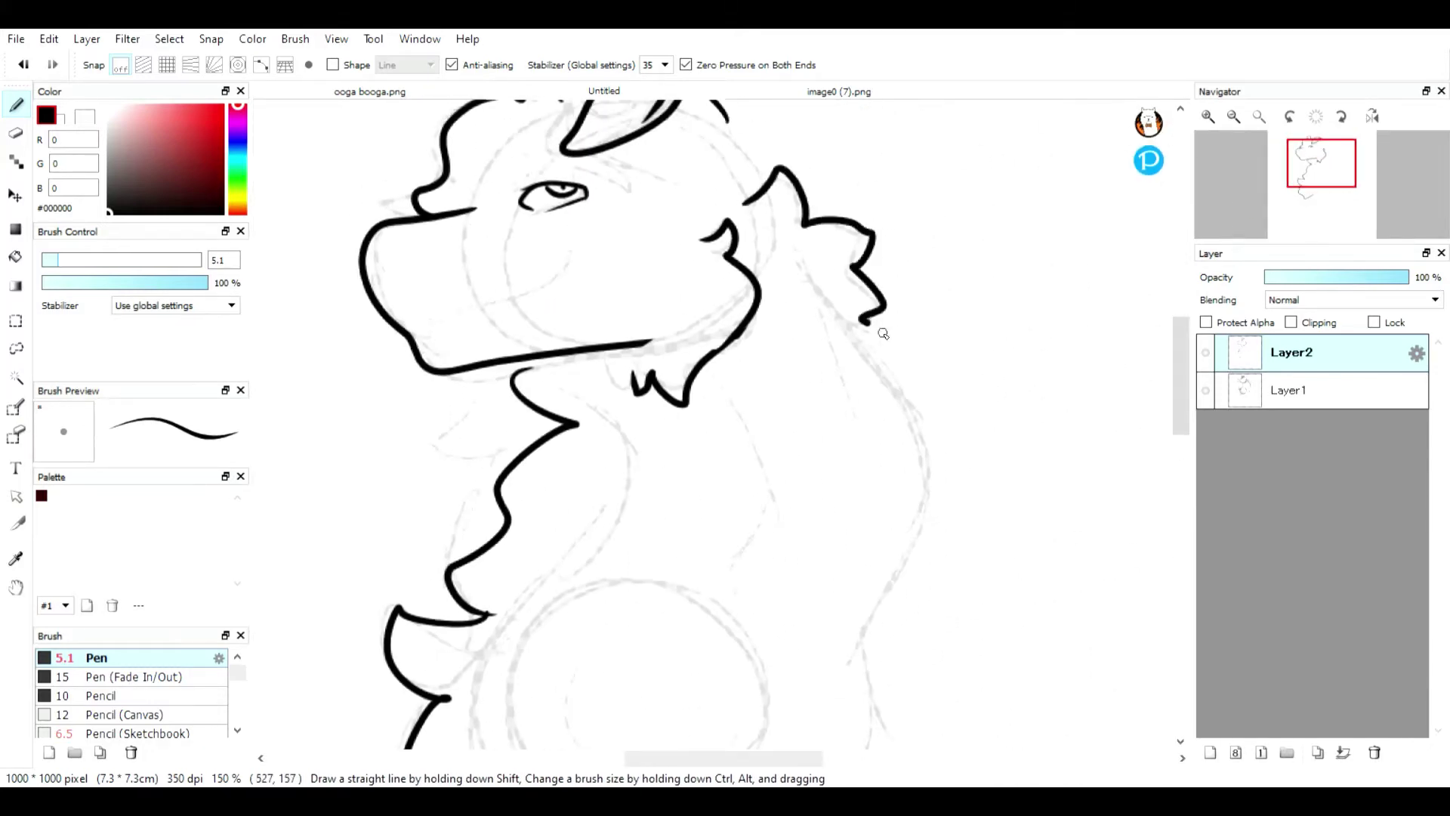
pyautogui.moveTo(883, 333); pyautogui.dragTo(899, 392)
# Step: Ink the inner neck line and the long back outline down to the base of the body
pyautogui.moveTo(1325, 191)
pyautogui.mouseDown()
pyautogui.moveTo(1326, 207)
pyautogui.moveTo(1307, 188)
pyautogui.moveTo(1319, 177)
pyautogui.mouseUp()
pyautogui.moveTo(739, 222); pyautogui.dragTo(753, 372)
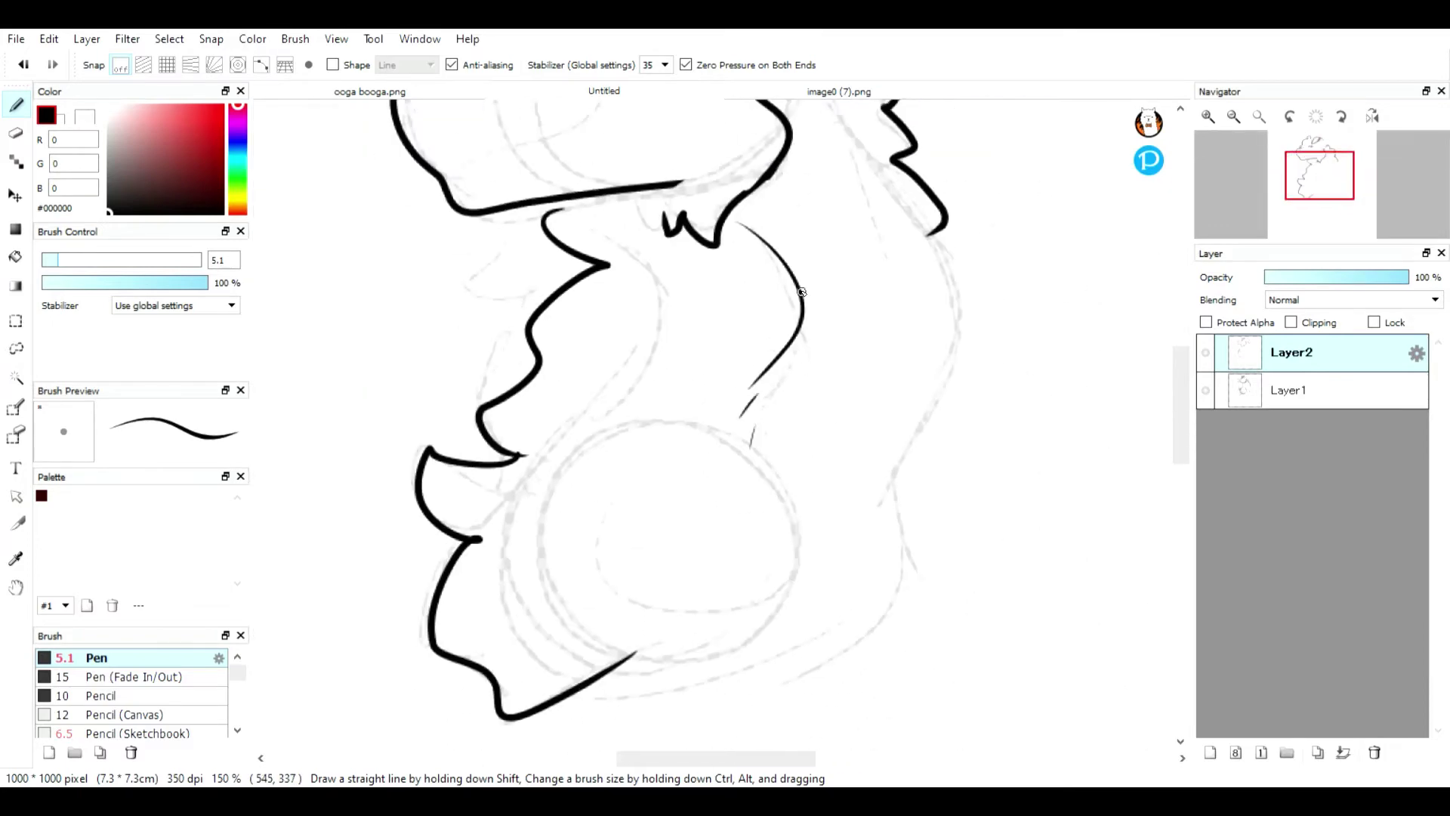
pyautogui.moveTo(928, 236)
pyautogui.mouseDown()
pyautogui.moveTo(874, 609)
pyautogui.moveTo(644, 689)
pyautogui.mouseUp()
# Step: Ink the mouth line with a short mark at its front and the nose on the muzzle, checking the reference
pyautogui.moveTo(1323, 193)
pyautogui.mouseDown()
pyautogui.moveTo(1320, 175)
pyautogui.moveTo(1307, 207)
pyautogui.moveTo(1314, 180)
pyautogui.mouseUp()
pyautogui.moveTo(635, 434); pyautogui.dragTo(826, 352)
pyautogui.moveTo(646, 415); pyautogui.dragTo(644, 408)
pyautogui.click(838, 91)
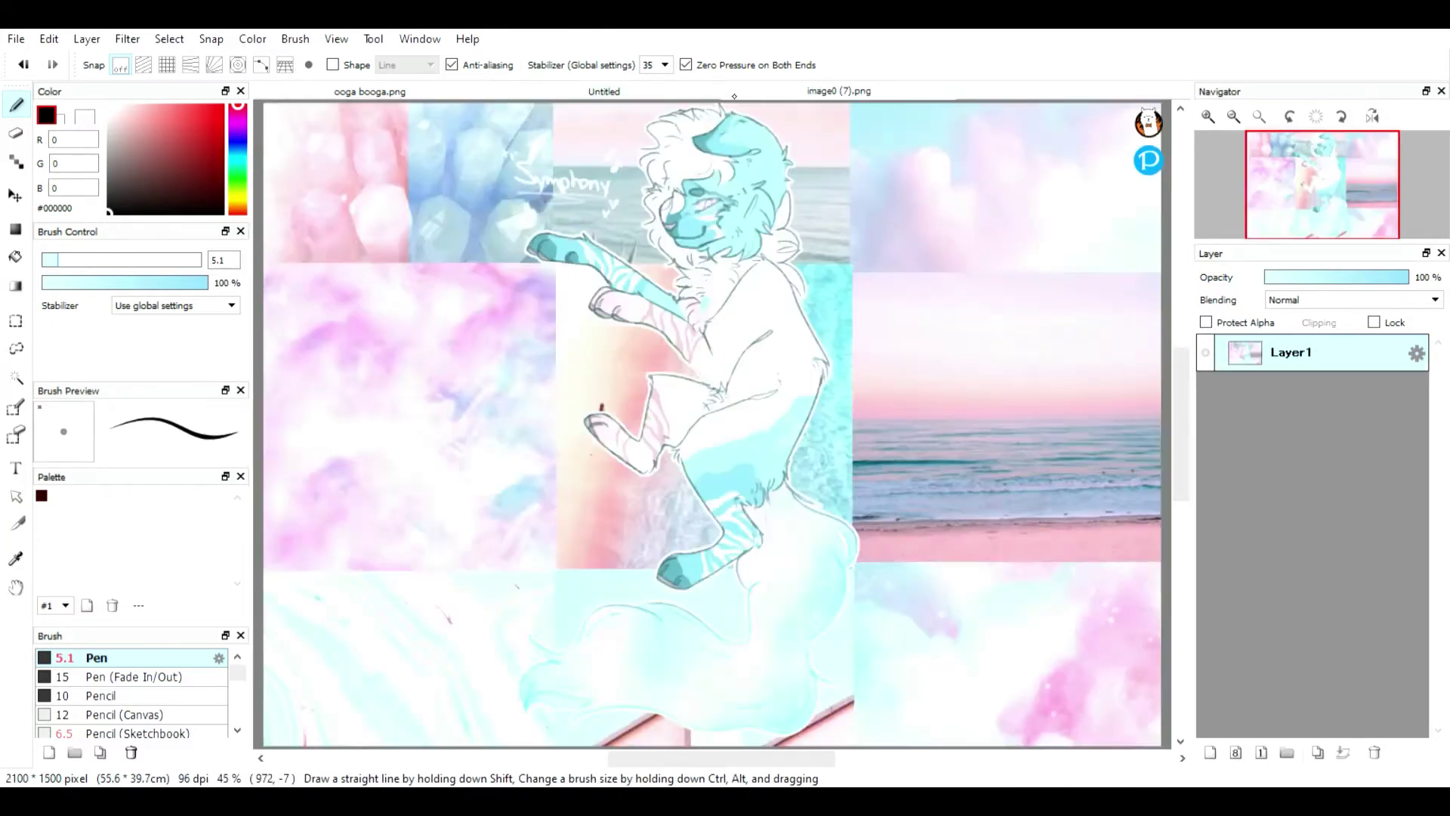
pyautogui.click(604, 92)
pyautogui.click(1207, 116)
pyautogui.click(1207, 116)
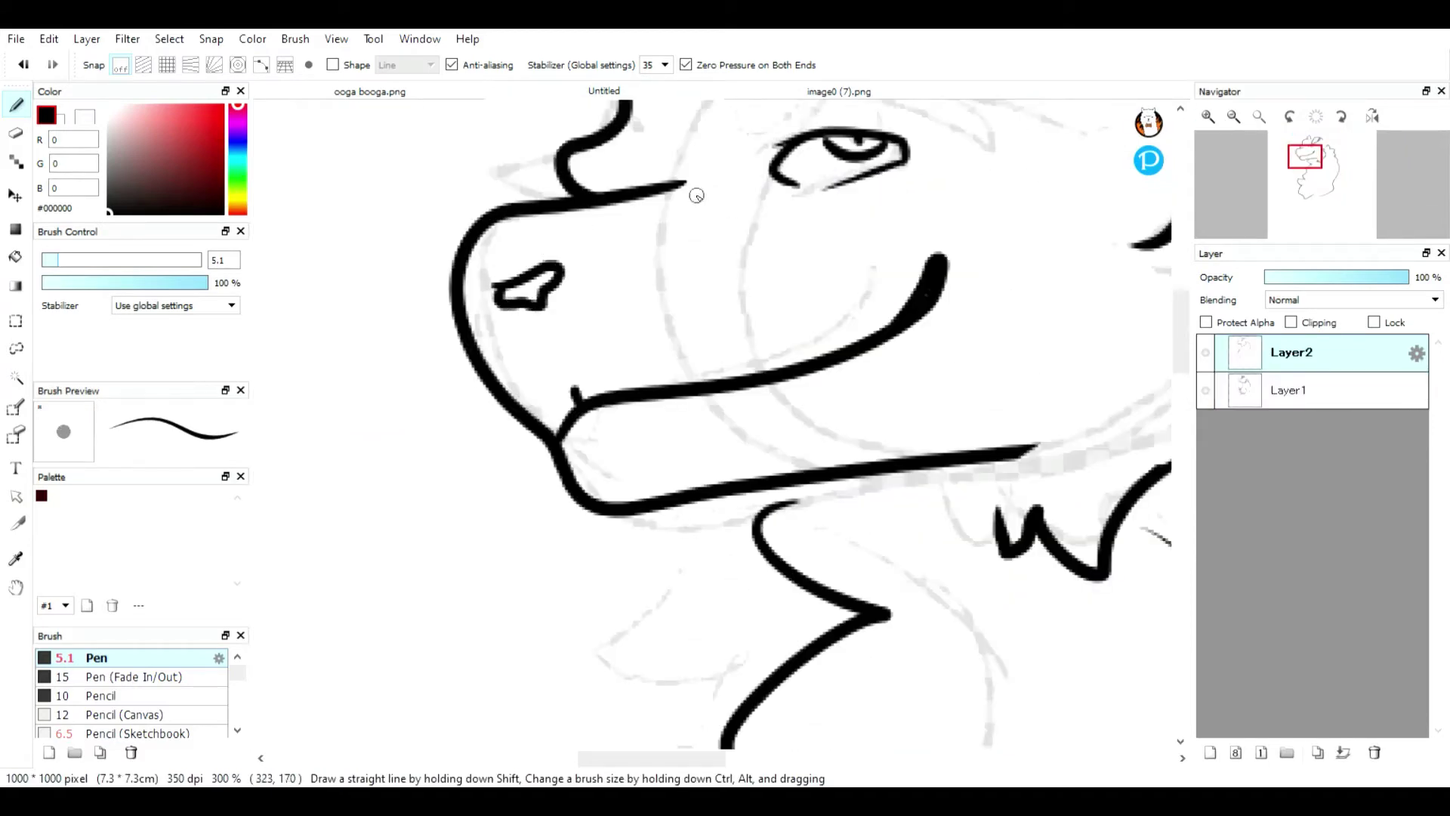
# Step: Ink short fur marks on the cheek and a small tuft at the back of the head, following the reference
pyautogui.click(797, 96)
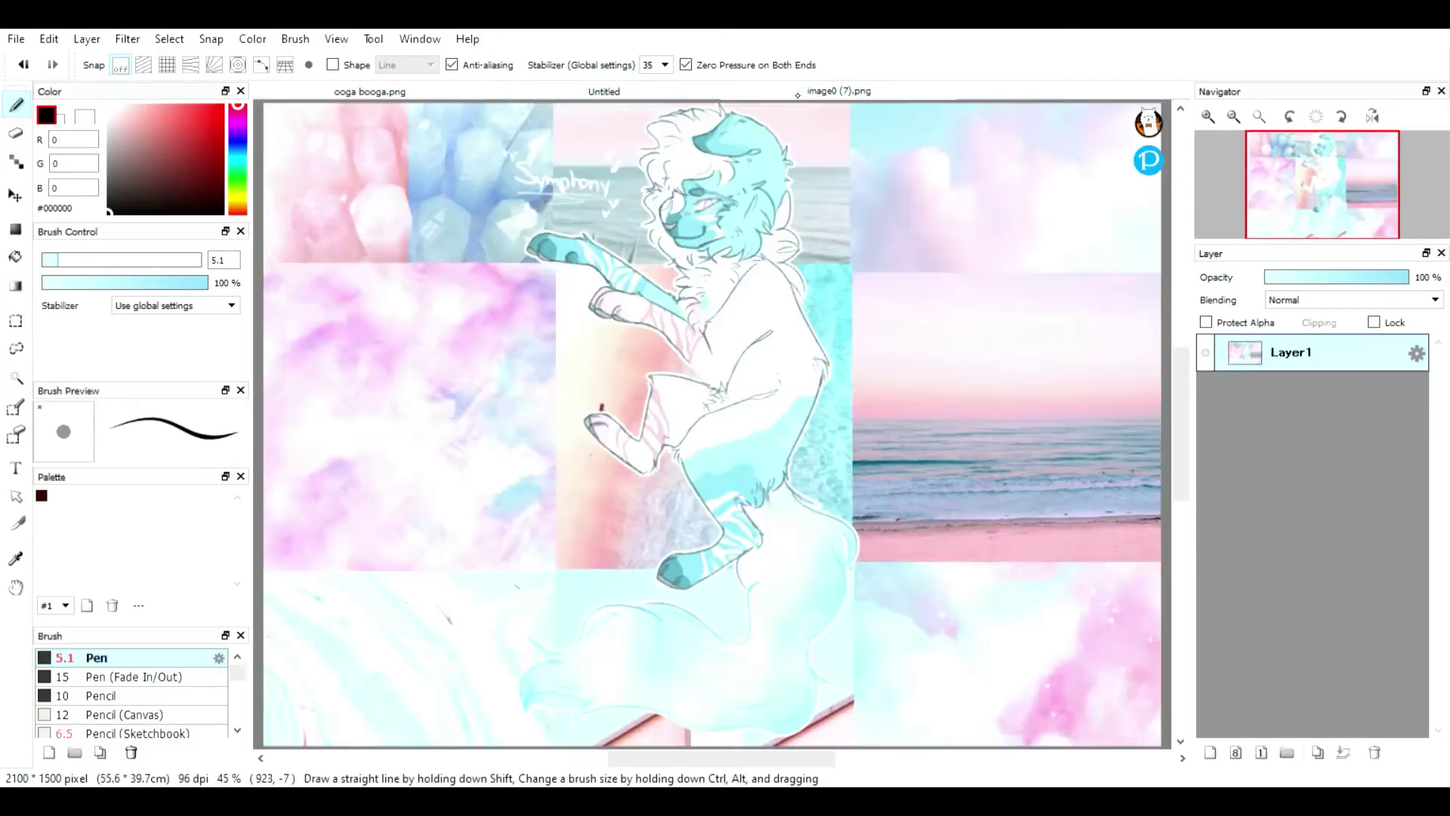
pyautogui.click(656, 92)
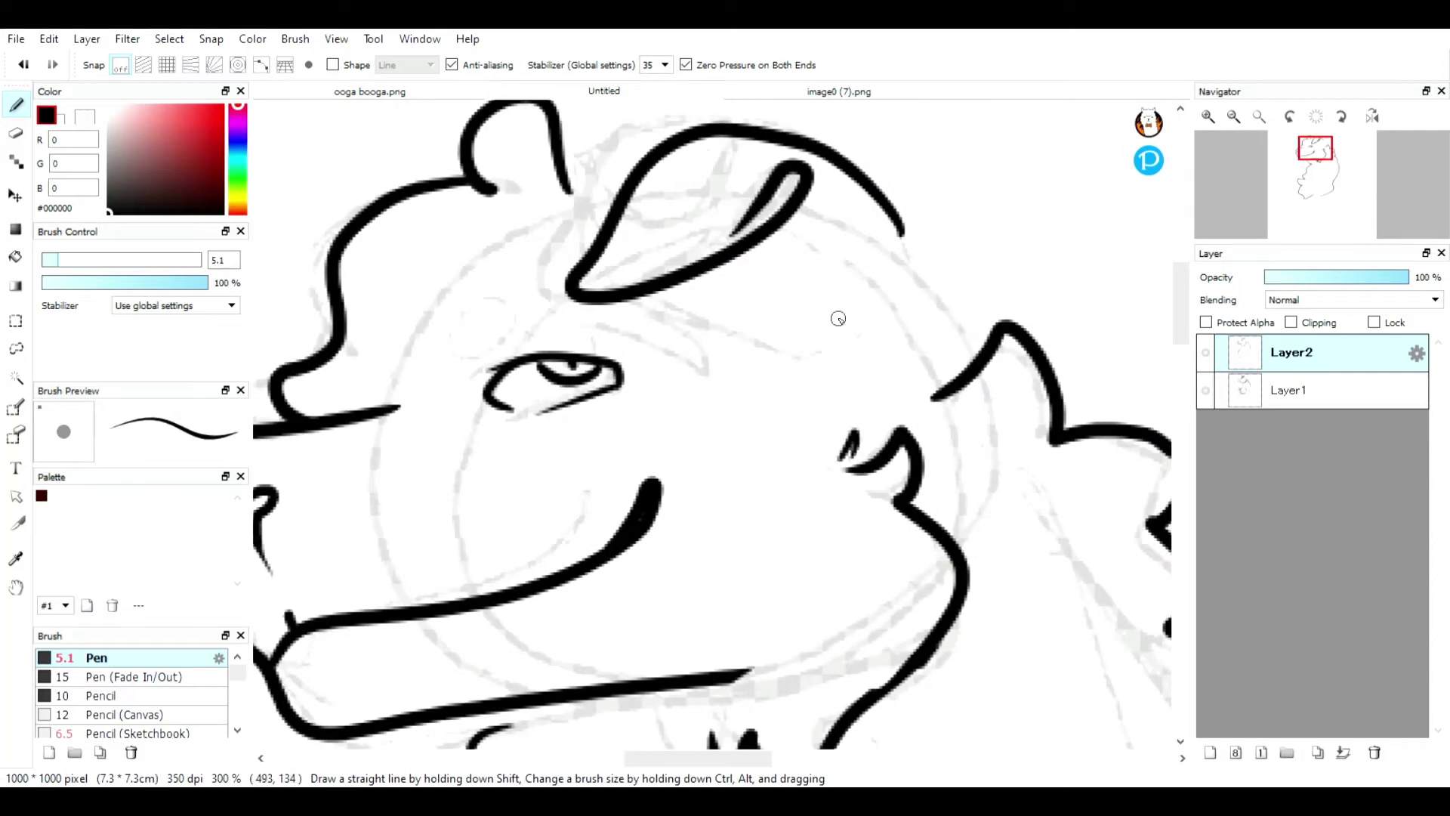
pyautogui.moveTo(888, 245); pyautogui.dragTo(920, 229)
# Step: Join the belly outline to the lower front fur and erase the excess ink at the join
pyautogui.moveTo(1316, 151)
pyautogui.mouseDown()
pyautogui.moveTo(1320, 197)
pyautogui.moveTo(1306, 195)
pyautogui.mouseUp()
pyautogui.moveTo(754, 453); pyautogui.dragTo(935, 431)
pyautogui.click(17, 133)
pyautogui.moveTo(876, 374); pyautogui.dragTo(681, 472)
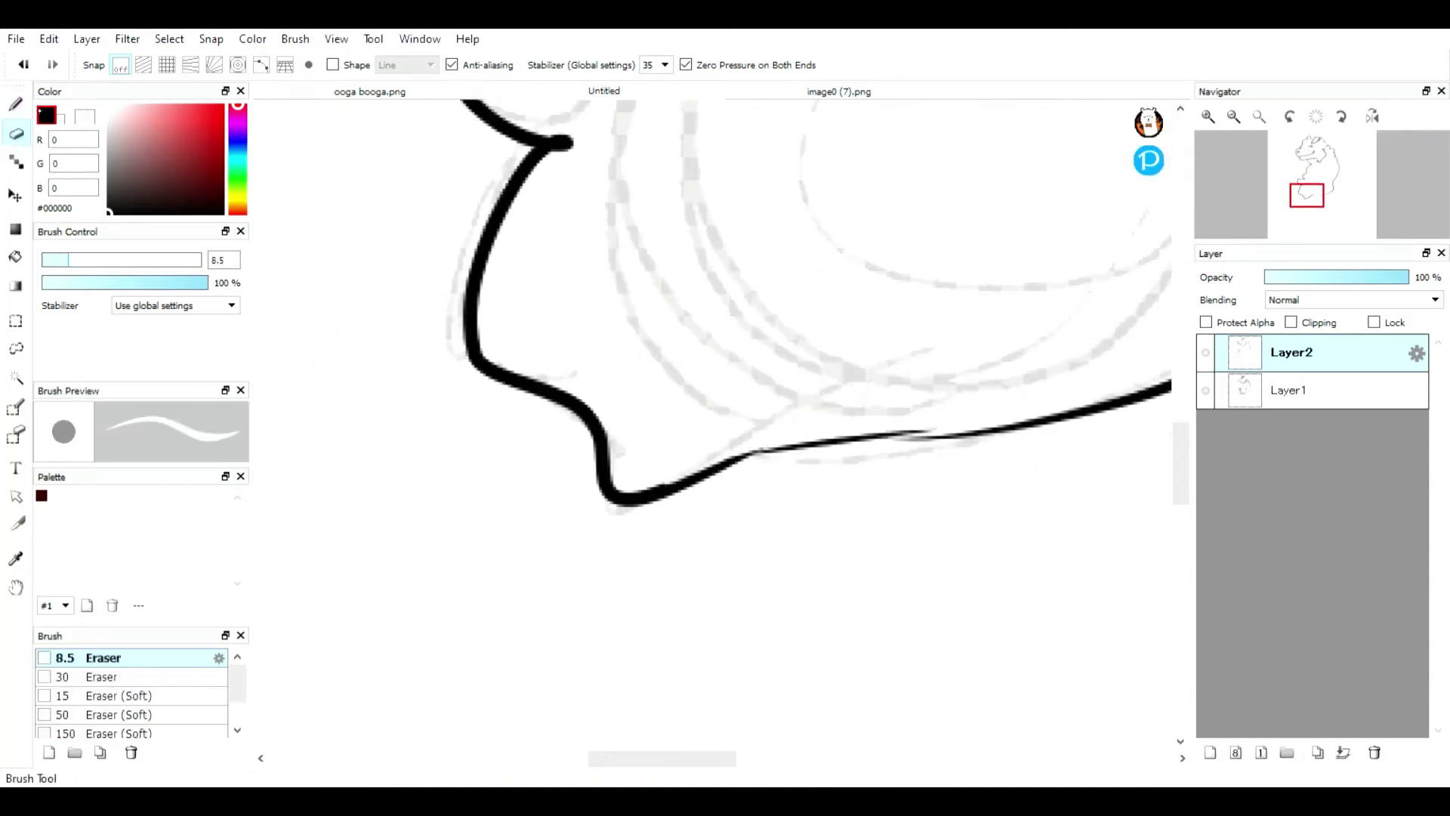
pyautogui.click(17, 104)
# Step: Add a new layer and place it between the line art layer and the sketch layer
pyautogui.click(1258, 117)
pyautogui.click(1296, 392)
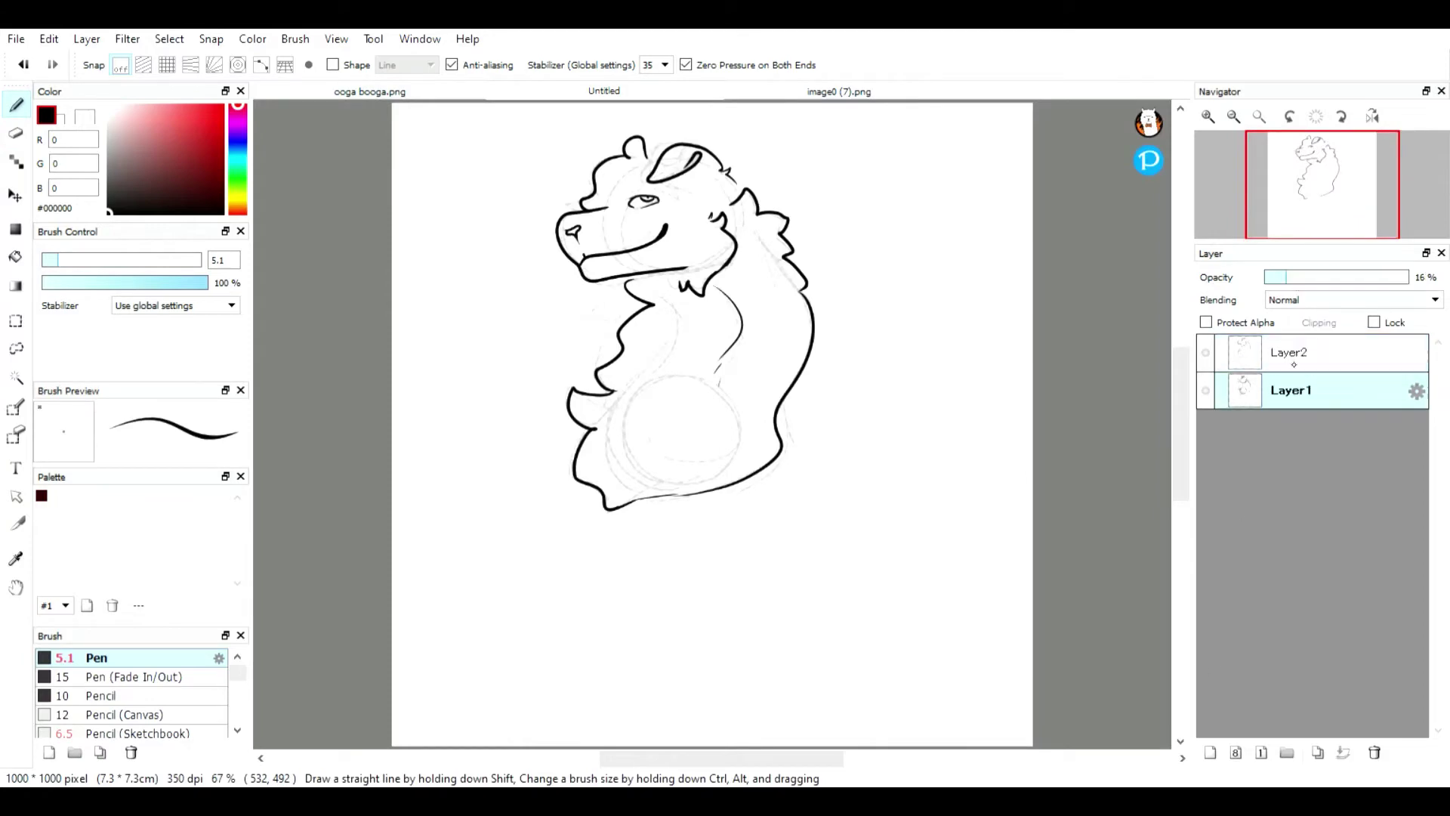
pyautogui.click(1295, 358)
pyautogui.click(1210, 752)
pyautogui.moveTo(1300, 355); pyautogui.dragTo(1300, 401)
# Step: Compare the ear with the reference, lasso the inked ear on Layer2, enlarge it with Transform and deselect
pyautogui.click(839, 92)
pyautogui.click(604, 91)
pyautogui.press('l')
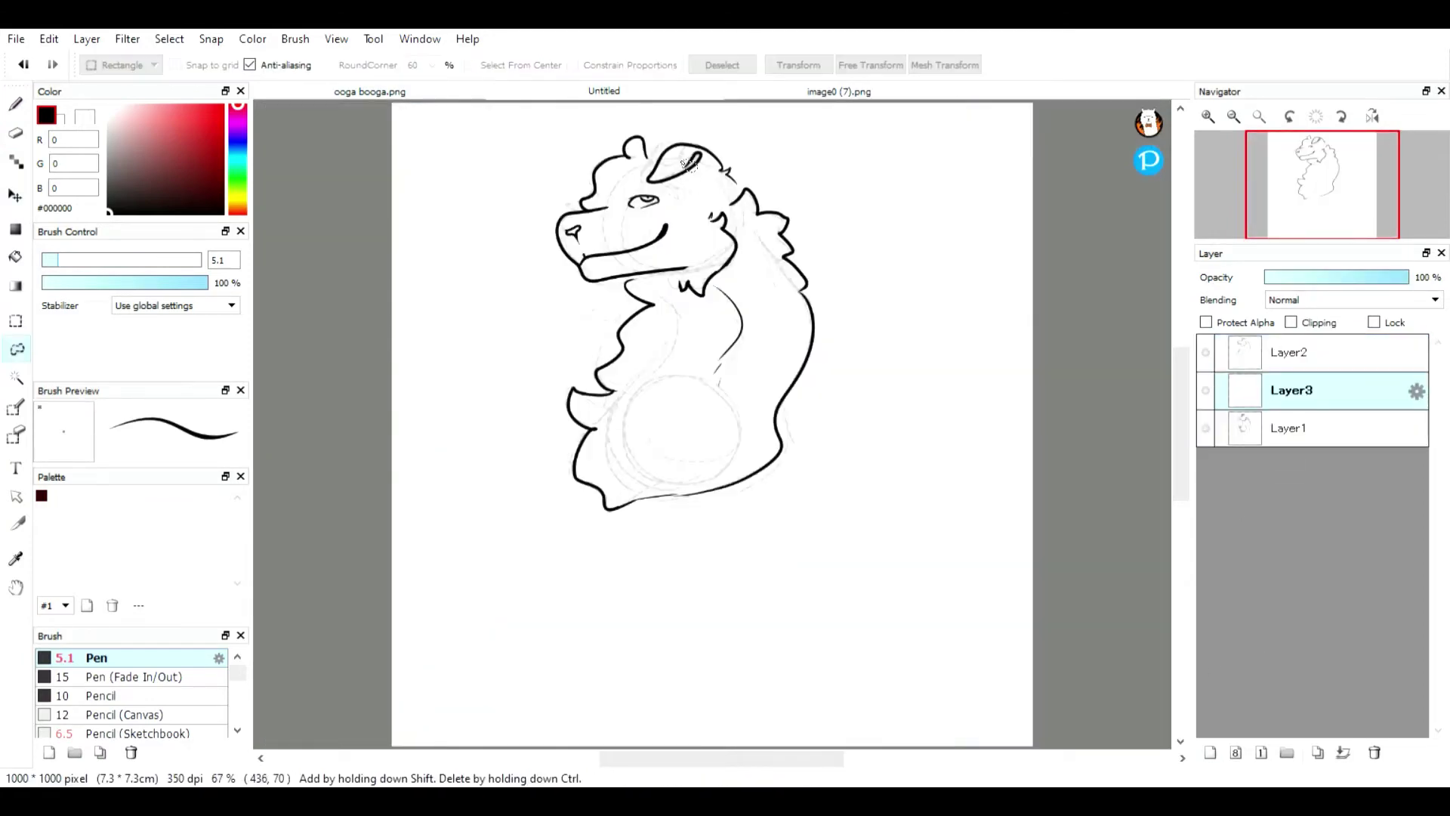
pyautogui.moveTo(651, 147)
pyautogui.mouseDown()
pyautogui.moveTo(744, 155)
pyautogui.moveTo(648, 182)
pyautogui.mouseUp()
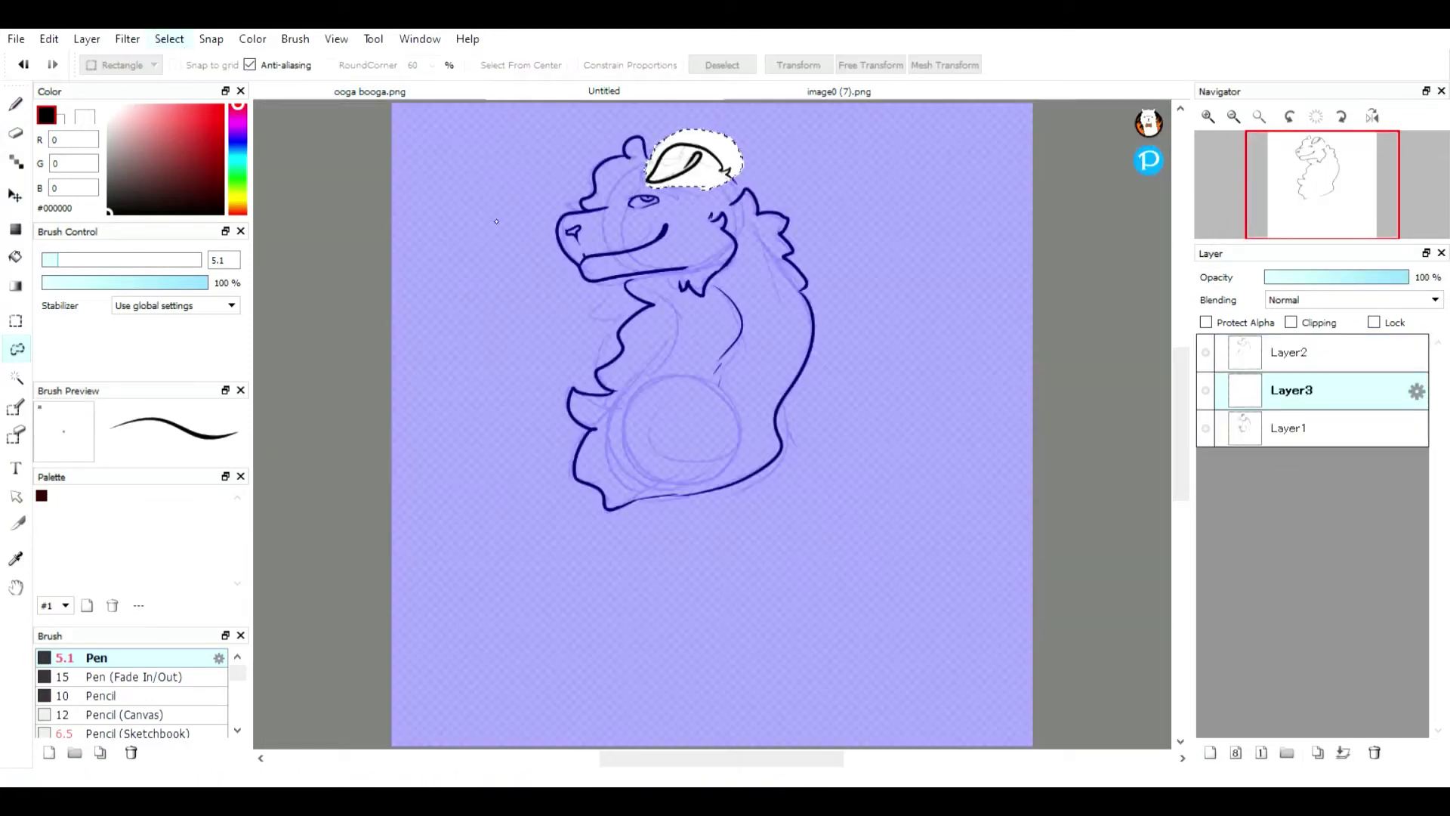
pyautogui.click(1296, 352)
pyautogui.hotkey('ctrl', 't')
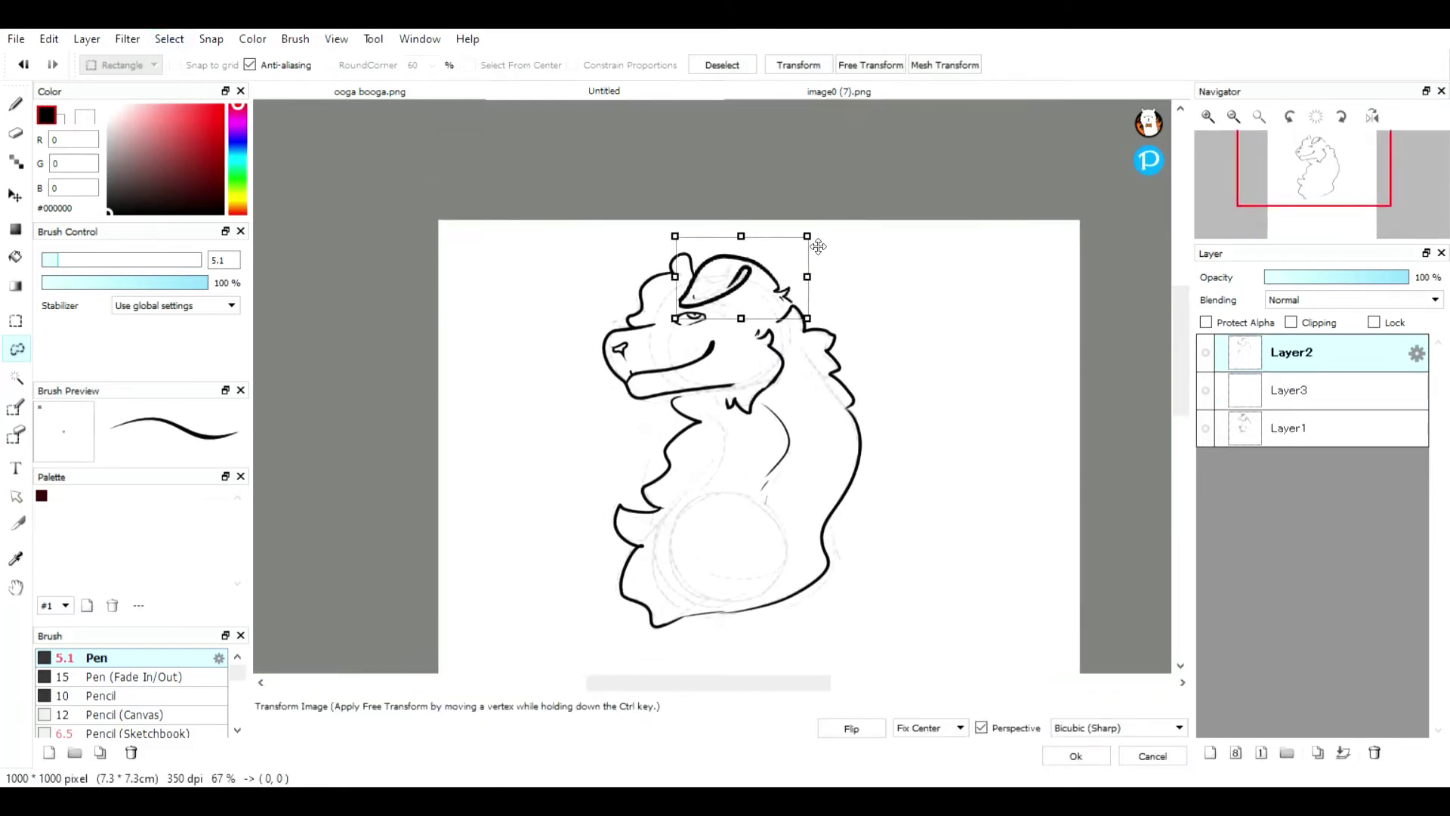
pyautogui.click(1077, 756)
pyautogui.hotkey('ctrl', 'd')
# Step: Reduce the Pen size to 3.3 and ink the small hair strands between the ear and the eye
pyautogui.press('b')
pyautogui.scroll(2, 1362, 189)
pyautogui.moveTo(1362, 185); pyautogui.dragTo(1308, 163)
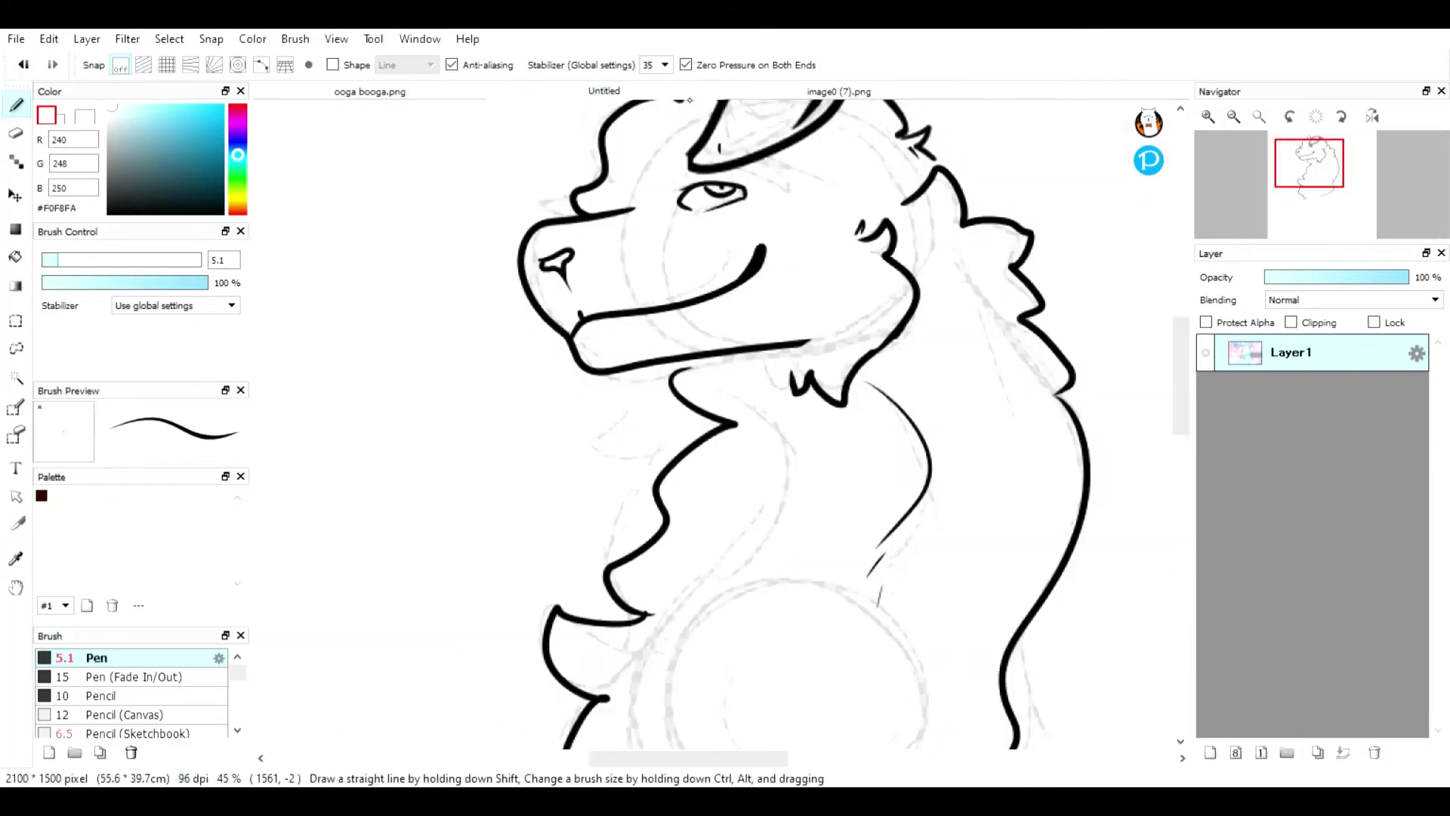
pyautogui.click(112, 260)
pyautogui.moveTo(1354, 187); pyautogui.dragTo(1316, 160)
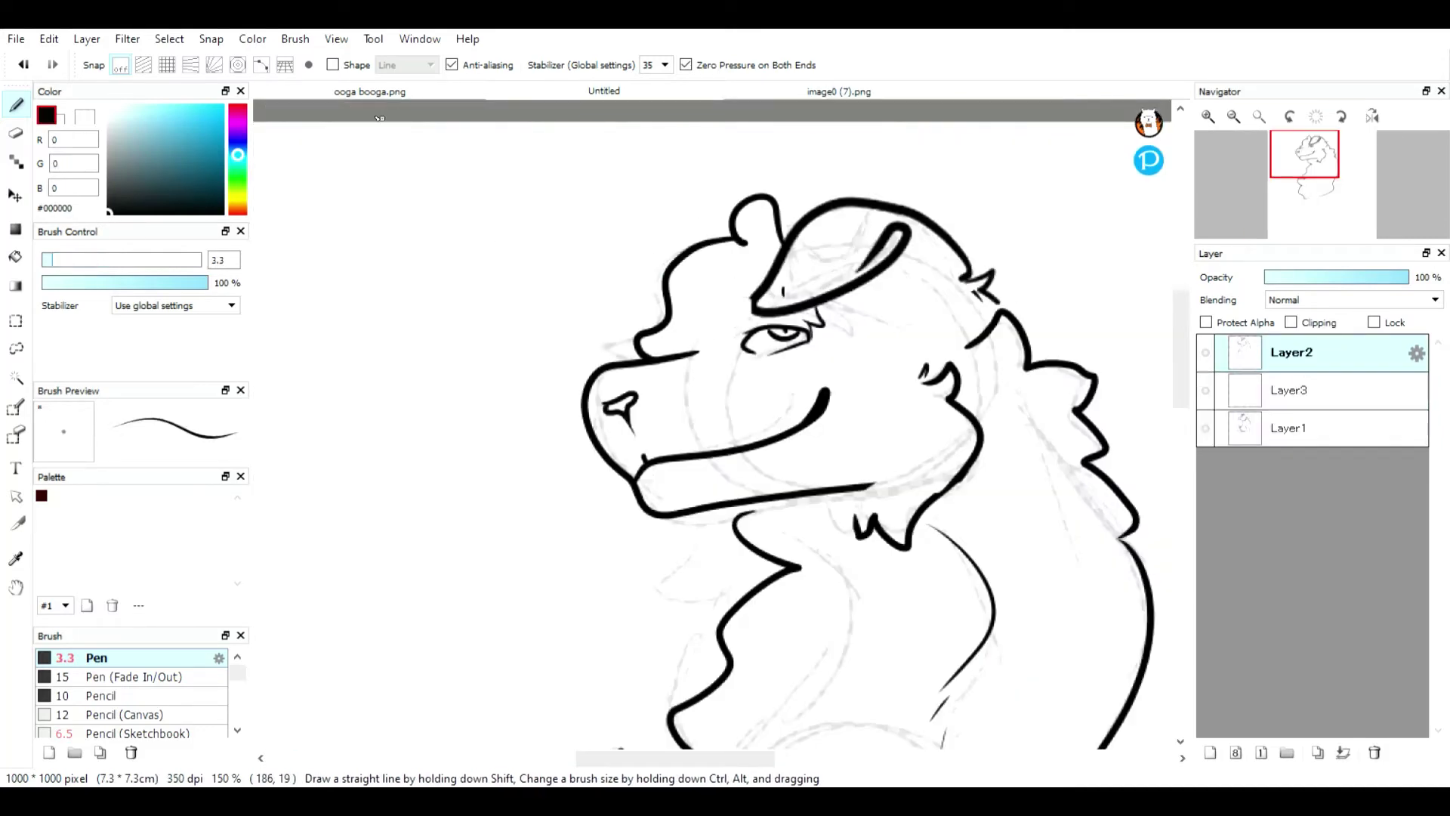
# Step: Undo the hair strands between the ear and the eye and redraw them as a short curved tuft at the ear's front tip
pyautogui.hotkey('ctrl', 'z')
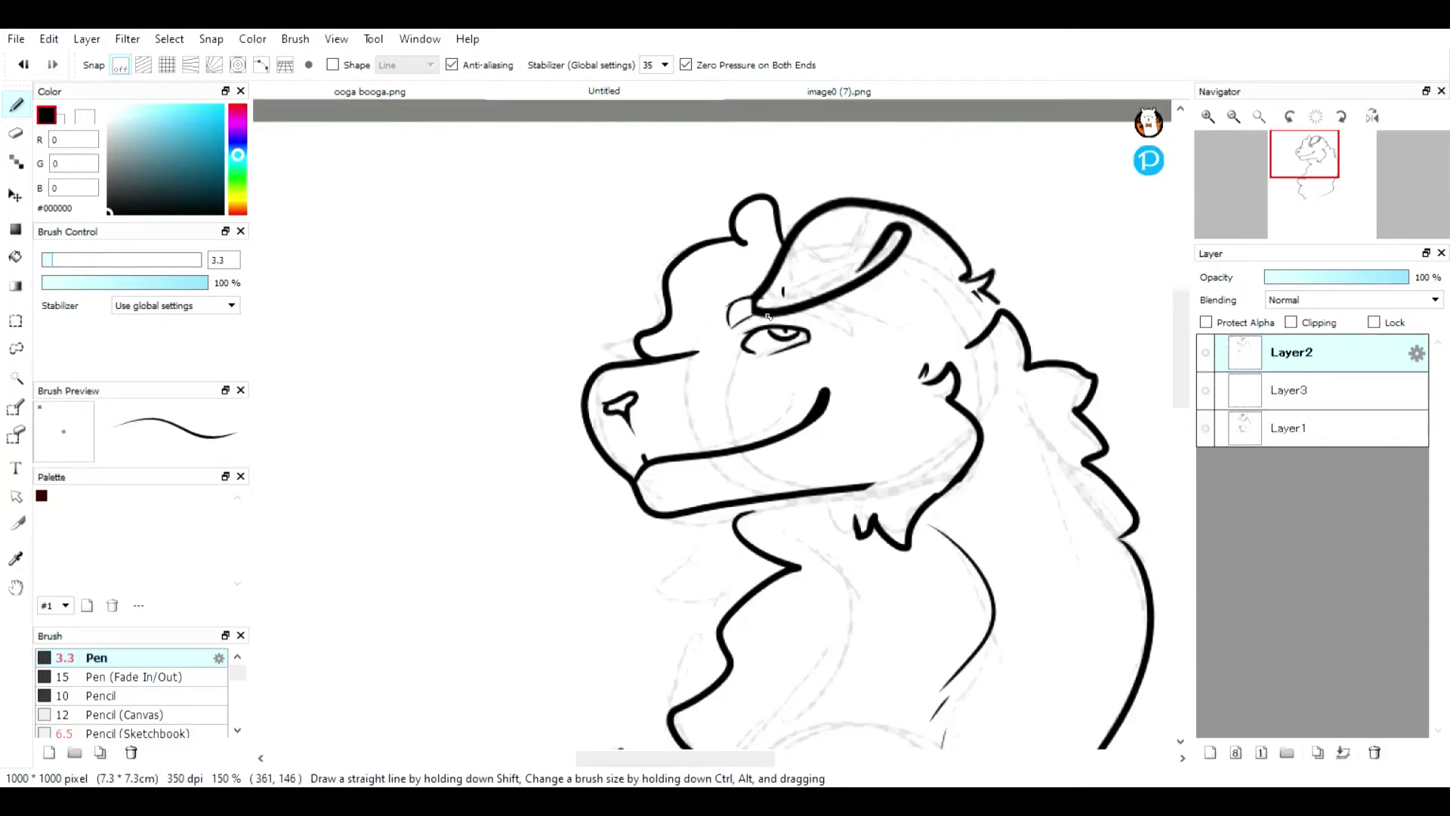
pyautogui.hotkey('ctrl', 'z')
pyautogui.hotkey('ctrl', 'z')
pyautogui.moveTo(758, 300); pyautogui.dragTo(743, 325)
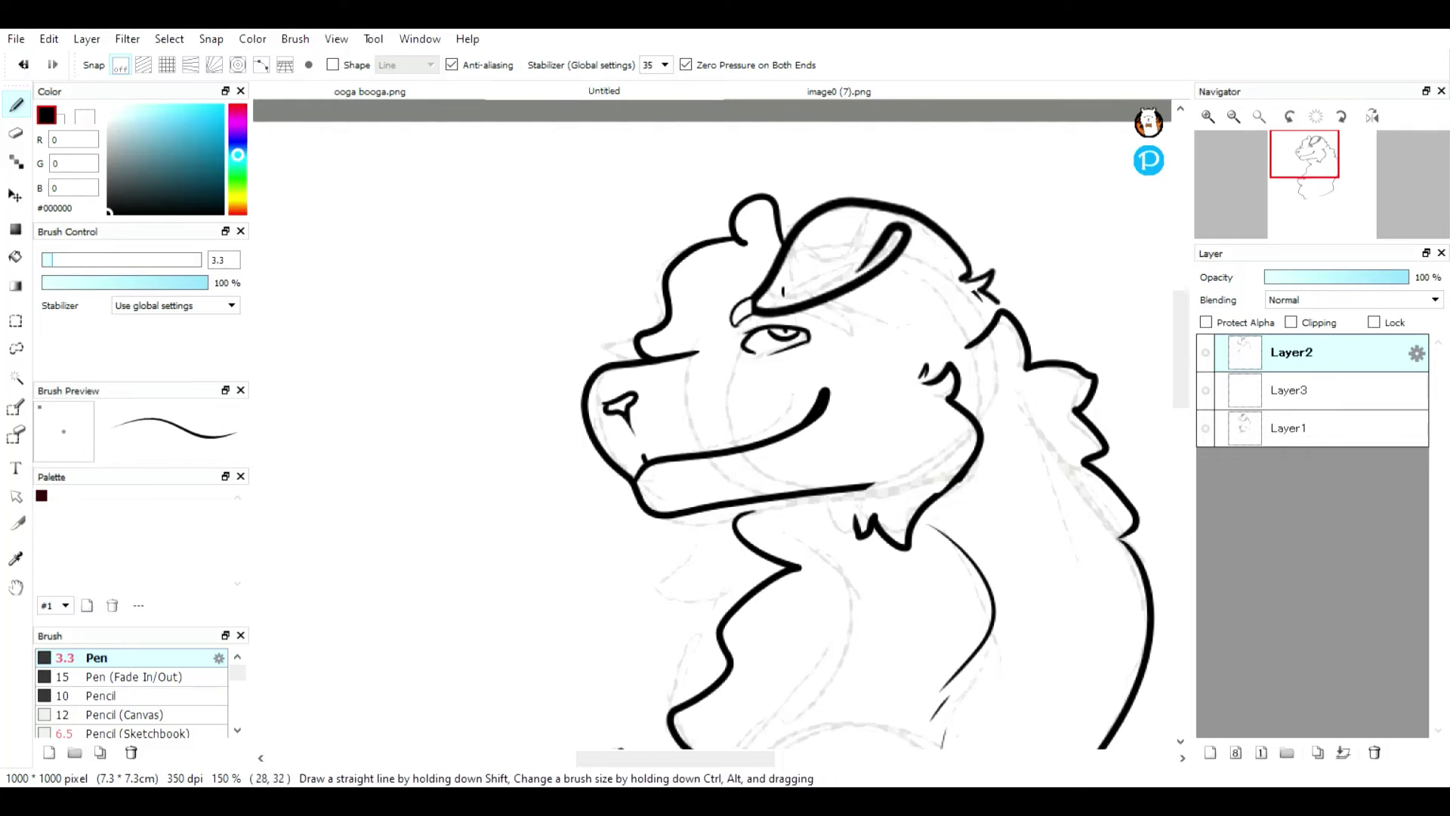
# Step: Sample the near-white fur colour #F0F8FA from the reference image and return to the bust drawing
pyautogui.click(793, 92)
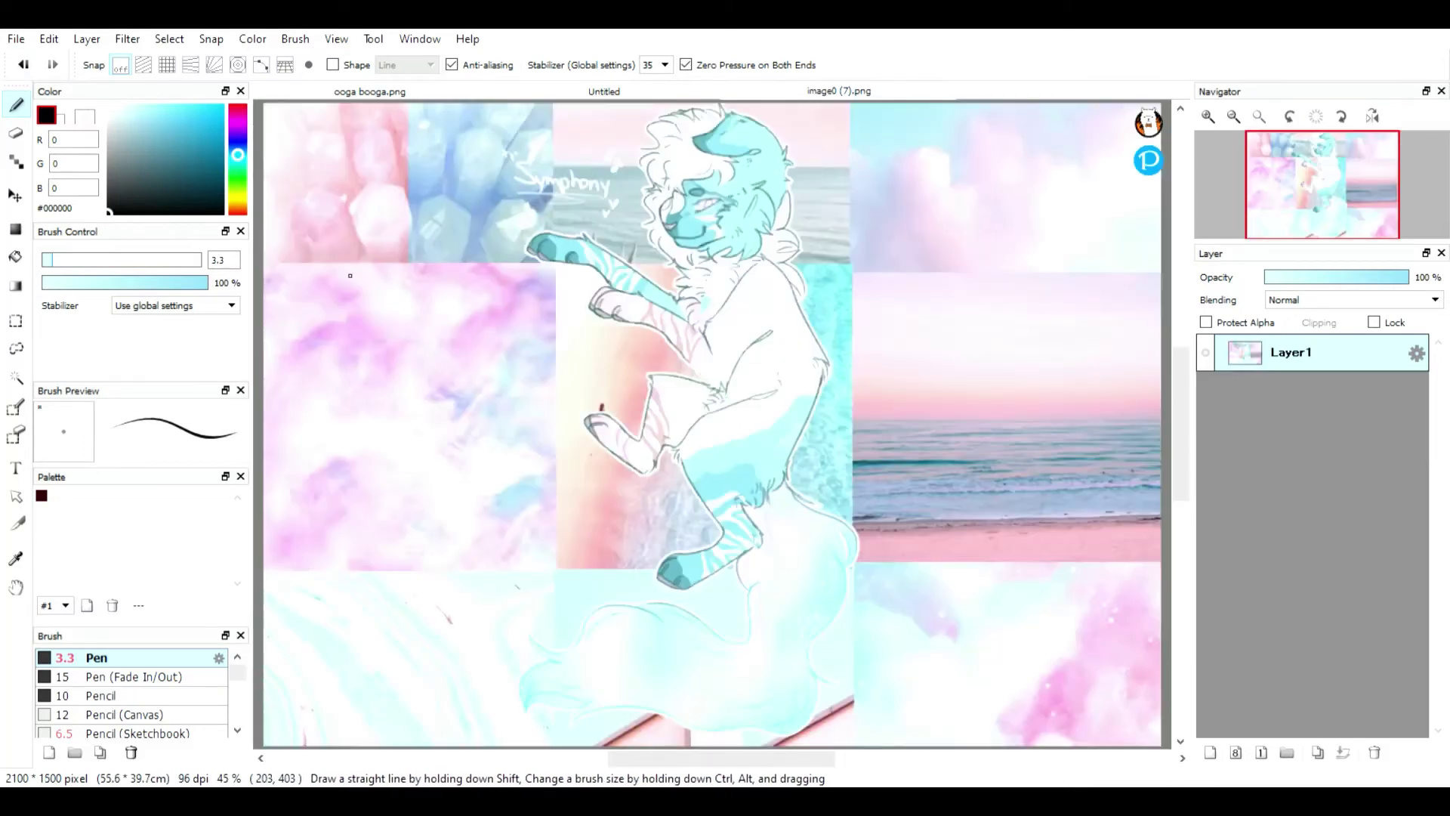
pyautogui.click(551, 91)
pyautogui.click(113, 108)
pyautogui.press('alt')
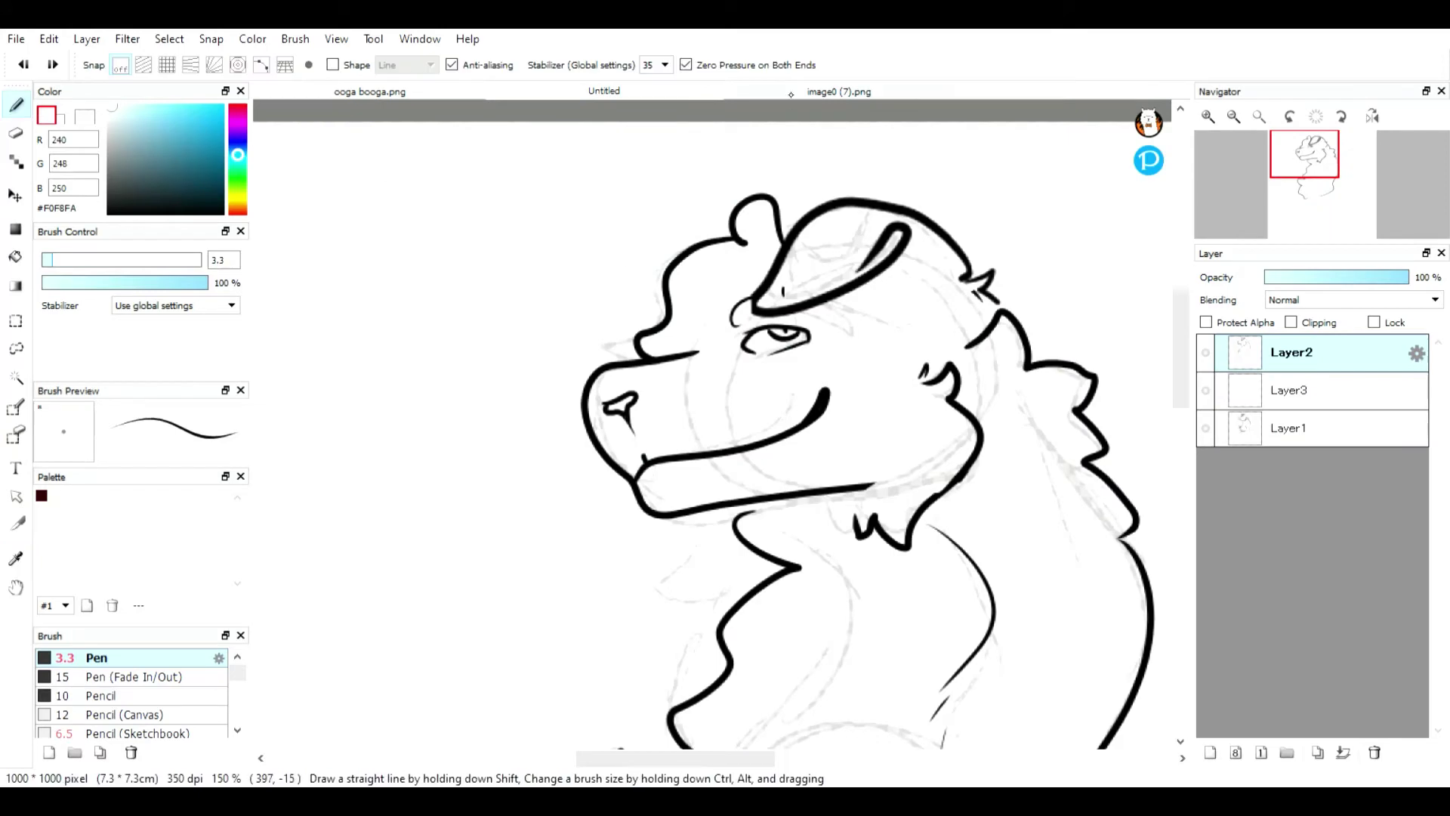
pyautogui.click(355, 92)
pyautogui.click(596, 91)
# Step: On Layer3, enlarge the Pen and paint over the sketch lines around the cheek and jaw with the near-white colour
pyautogui.moveTo(709, 342); pyautogui.dragTo(583, 278)
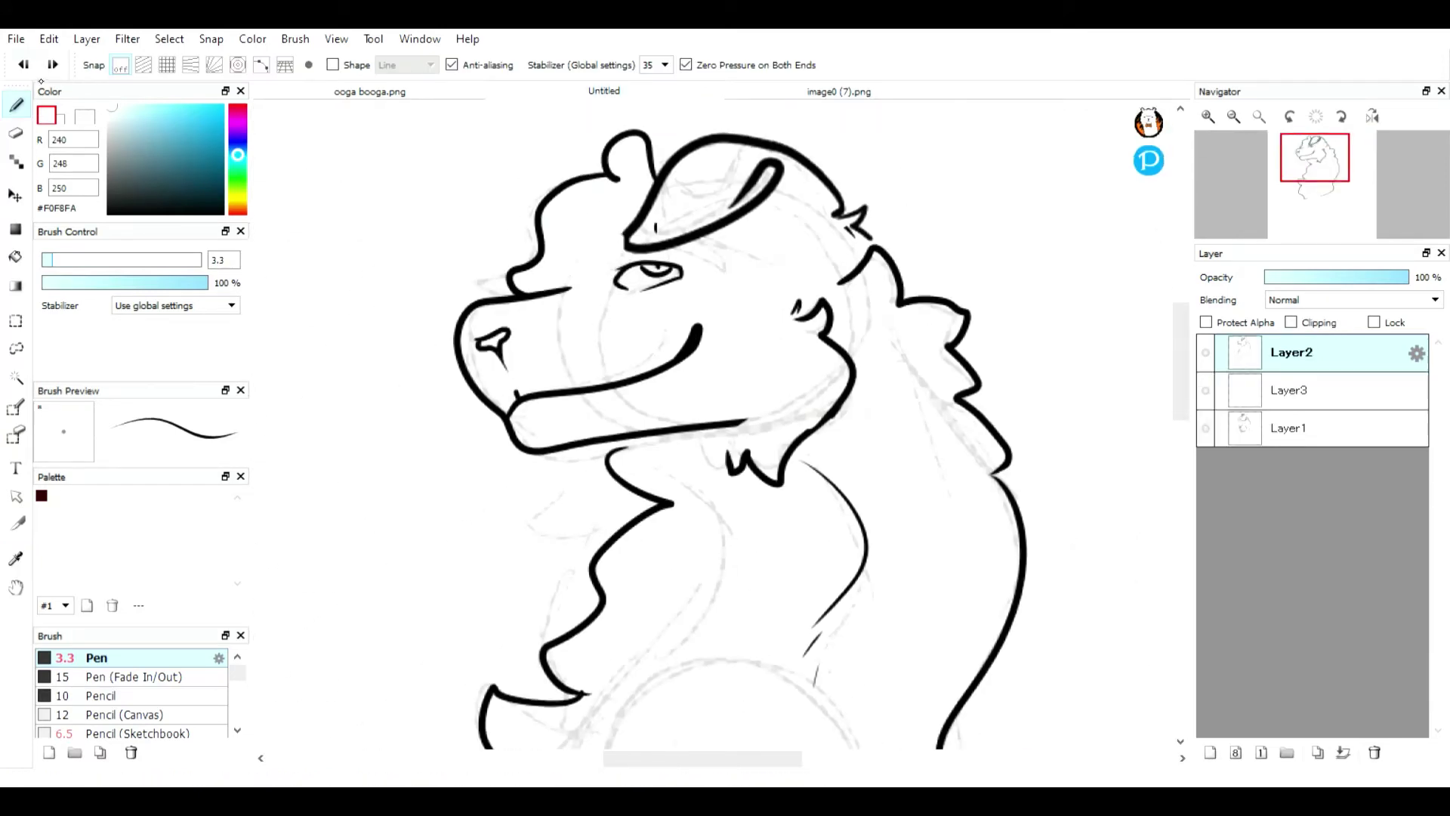
pyautogui.click(1244, 394)
pyautogui.click(151, 259)
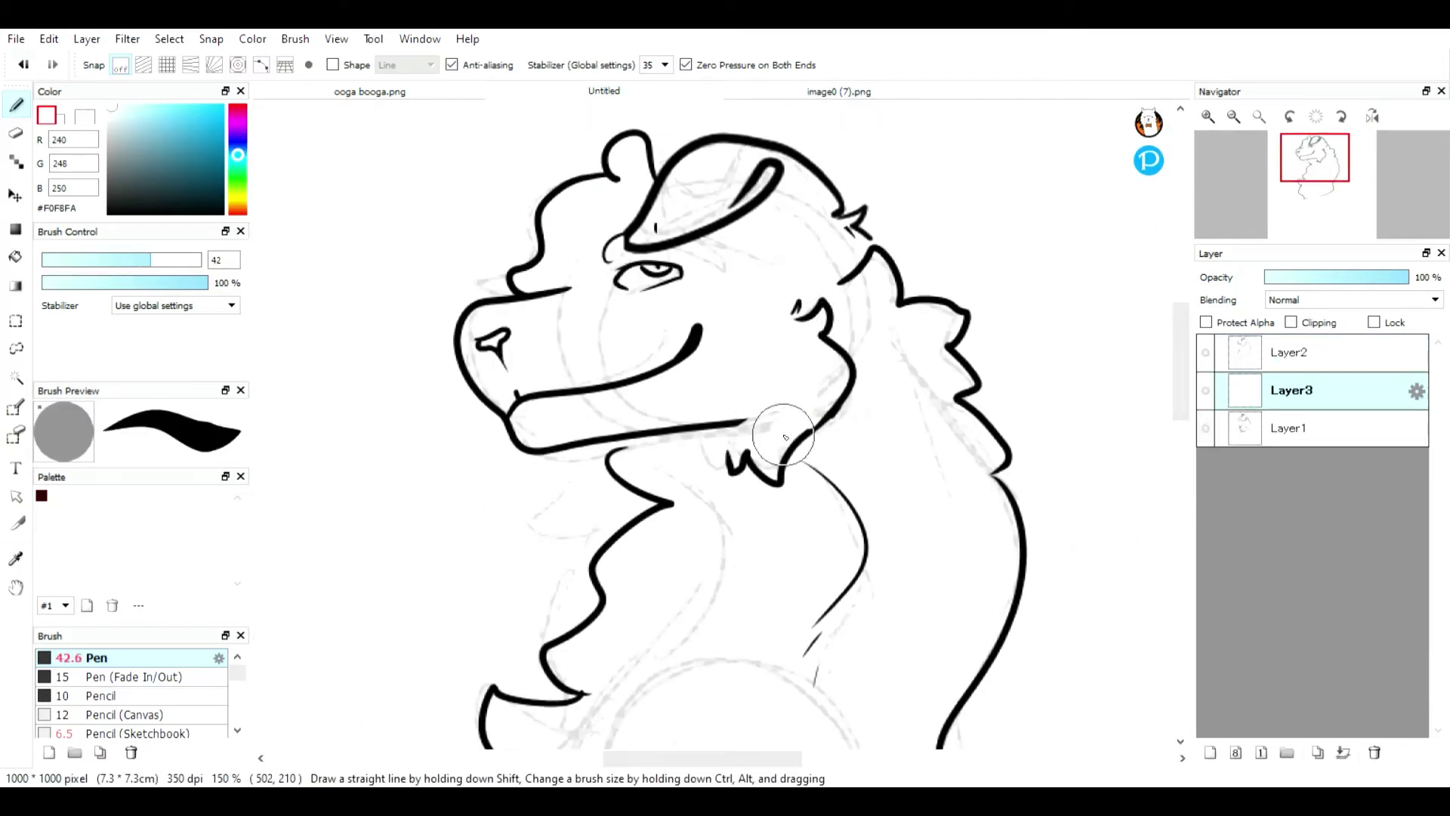
pyautogui.moveTo(784, 351); pyautogui.dragTo(813, 317)
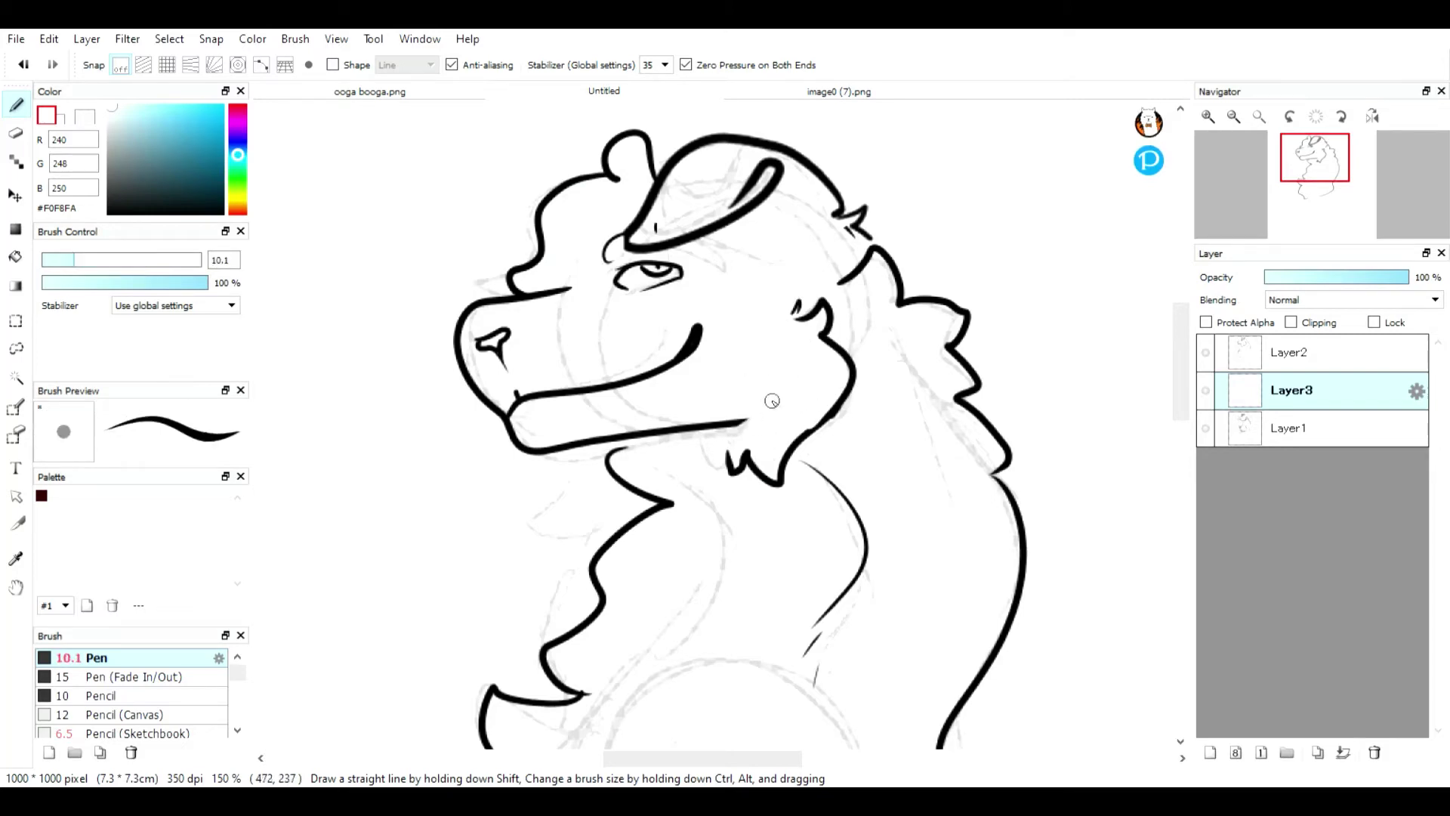
# Step: Ink a jagged outer fur outline in black on Layer2 in front of the neck, then return to Layer3
pyautogui.moveTo(1315, 189)
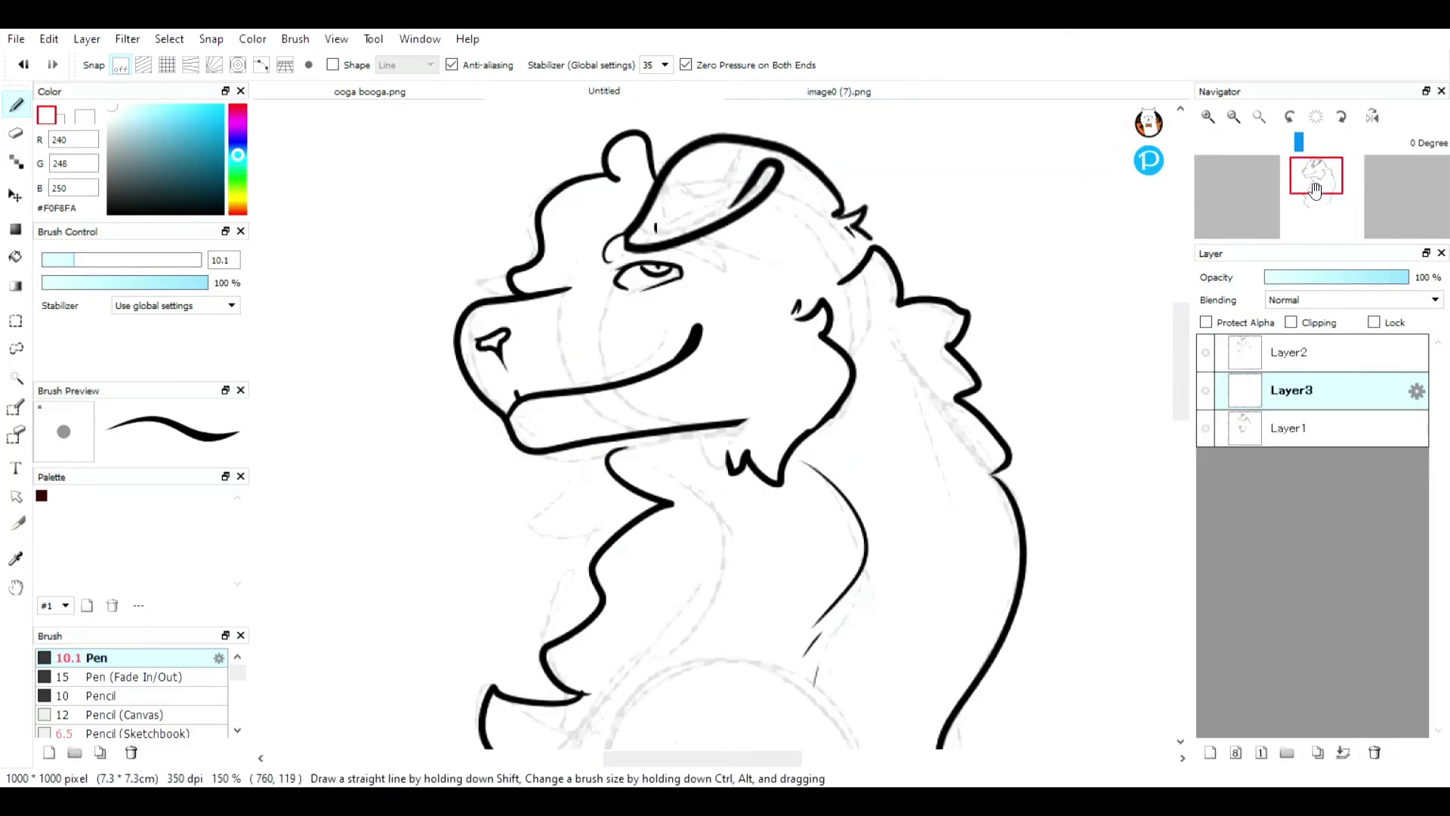
pyautogui.moveTo(1314, 189); pyautogui.dragTo(1303, 172)
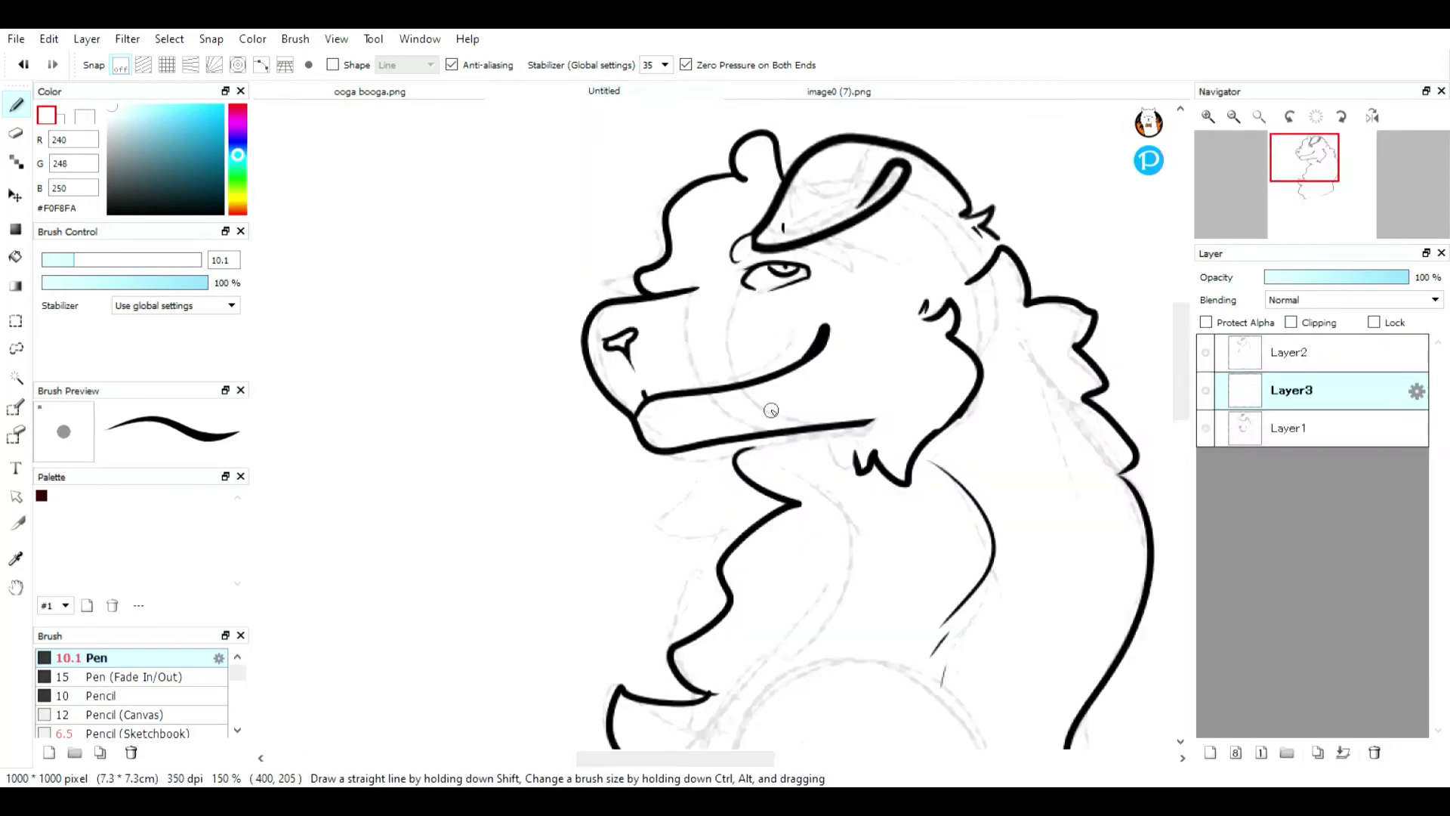
pyautogui.press('Up')
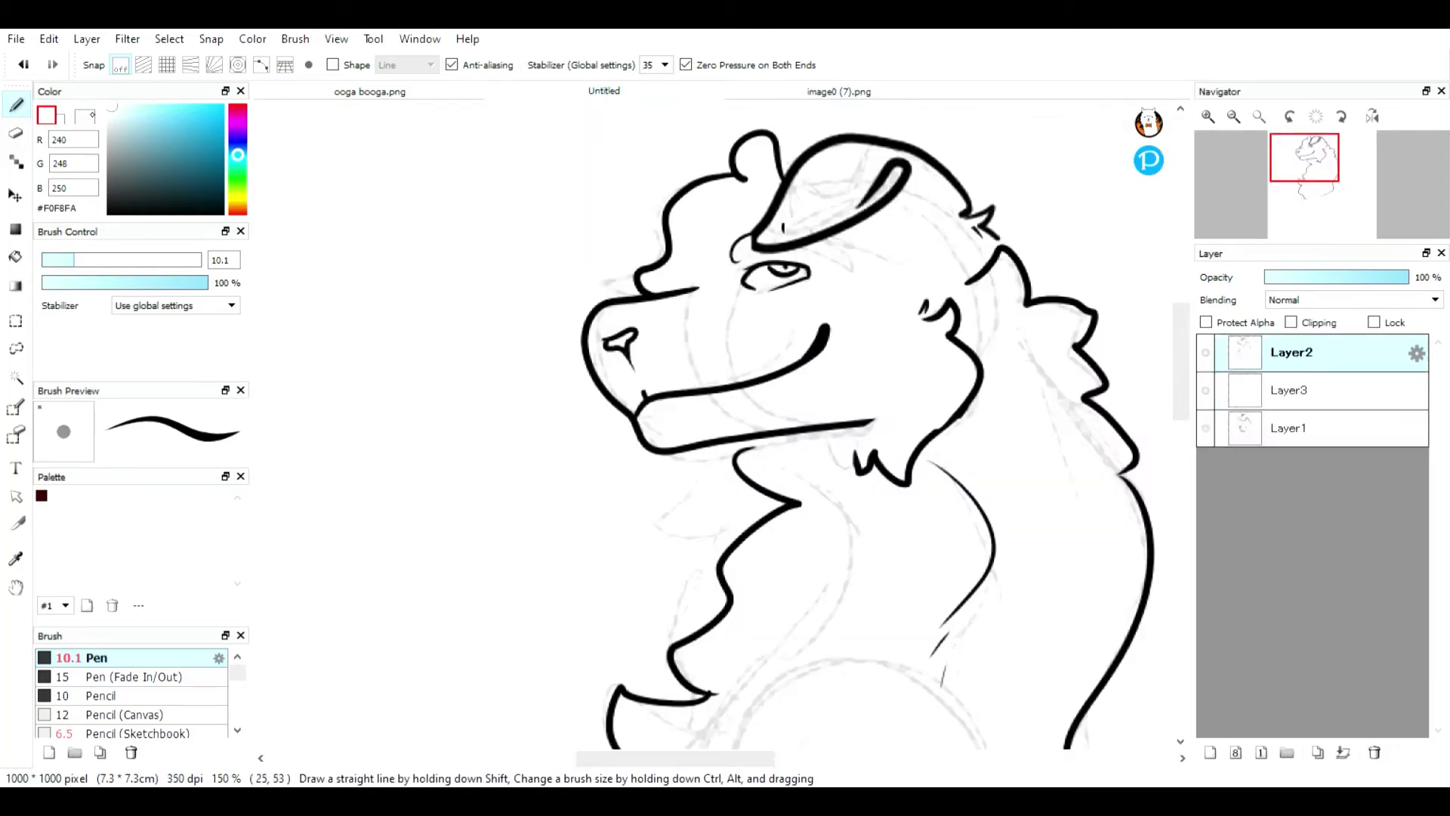
pyautogui.press('x')
pyautogui.moveTo(698, 459); pyautogui.dragTo(698, 510)
pyautogui.press('Down')
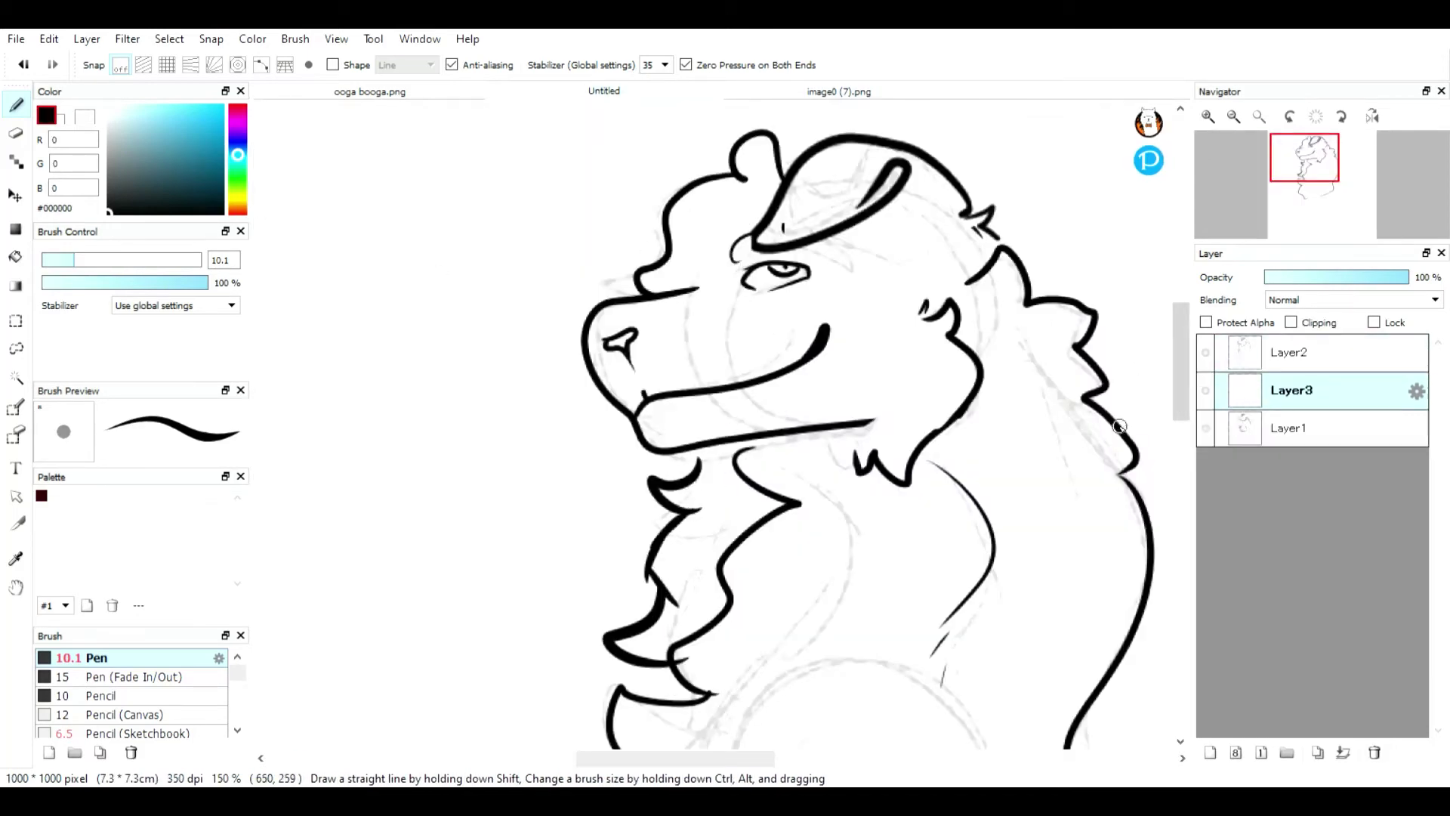
# Step: Cover the sketch lines in the neck fur and chest with near-white #F0F8FA on Layer3, raising the Pen size from 30 to about 93
pyautogui.keyDown('alt'); pyautogui.click(666, 556); pyautogui.keyUp('alt')
pyautogui.keyDown('ctrl'); pyautogui.keyDown('alt'); pyautogui.moveTo(666, 556); pyautogui.dragTo(674, 566); pyautogui.keyUp('alt'); pyautogui.keyUp('ctrl')
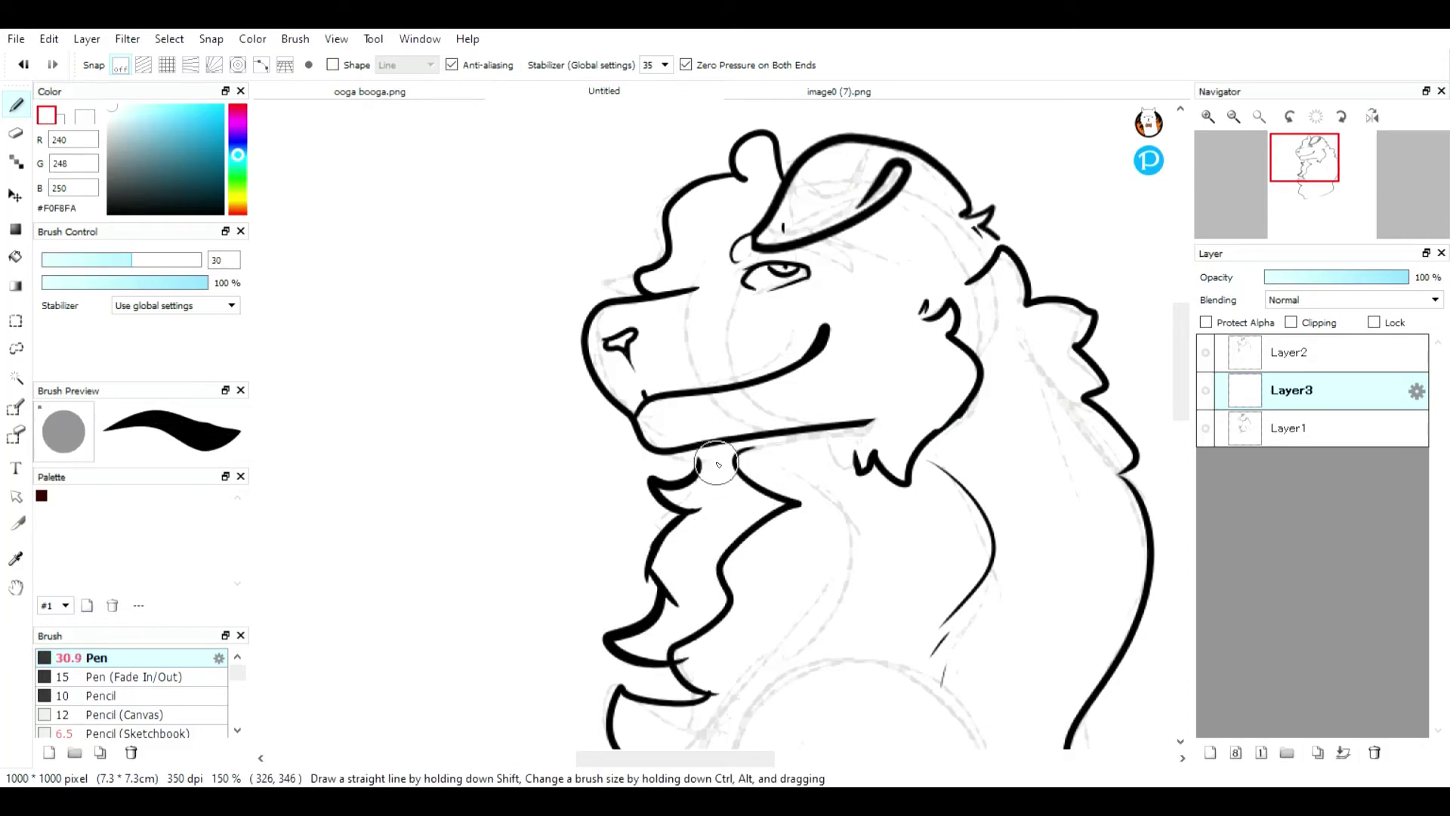
pyautogui.moveTo(785, 529); pyautogui.dragTo(691, 291)
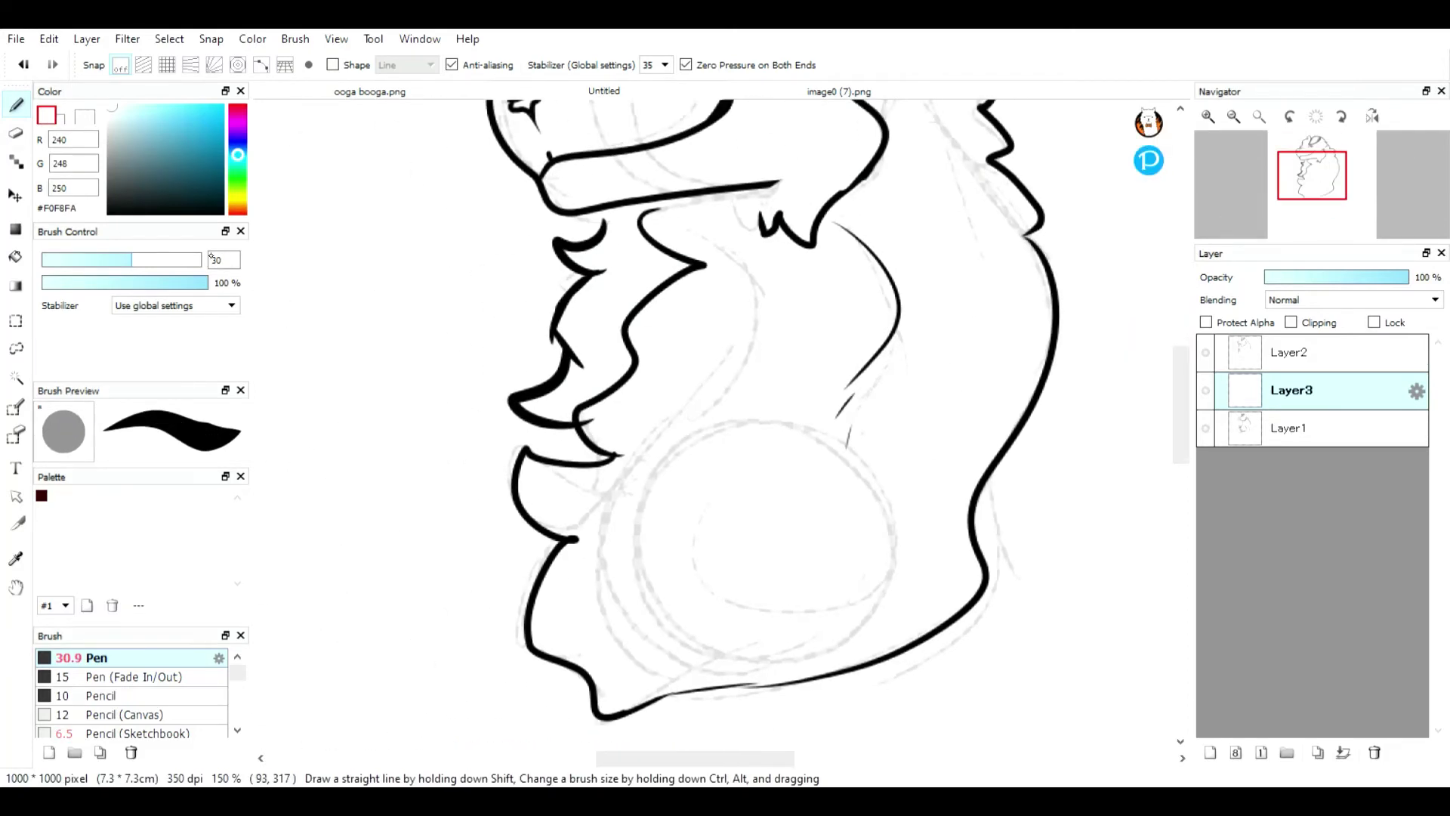
pyautogui.click(180, 260)
pyautogui.moveTo(688, 383); pyautogui.dragTo(704, 338)
pyautogui.moveTo(651, 460); pyautogui.dragTo(579, 564)
pyautogui.moveTo(616, 692); pyautogui.dragTo(631, 521)
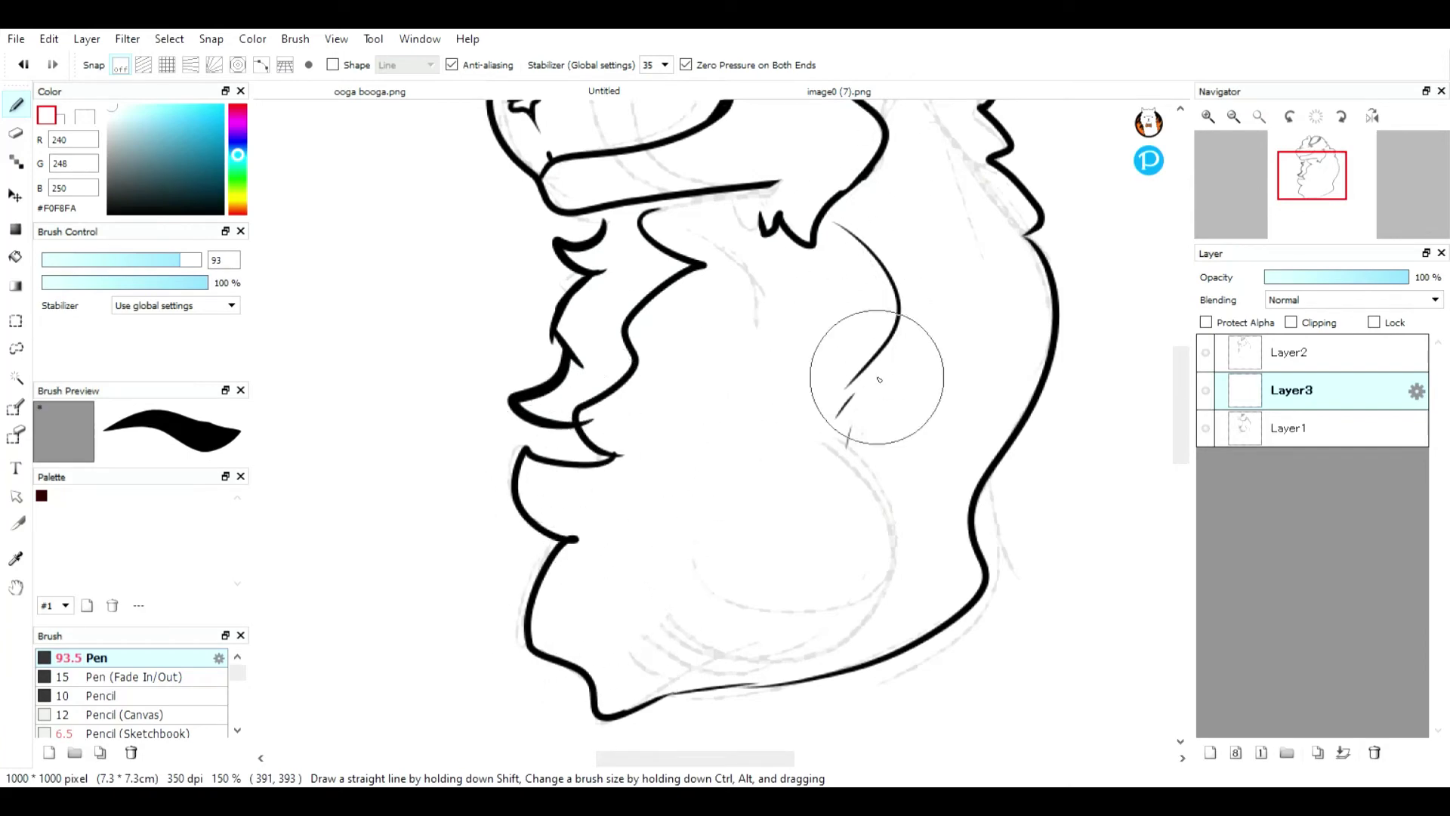
pyautogui.moveTo(878, 379)
pyautogui.mouseDown()
pyautogui.moveTo(638, 669)
pyautogui.moveTo(872, 632)
pyautogui.mouseUp()
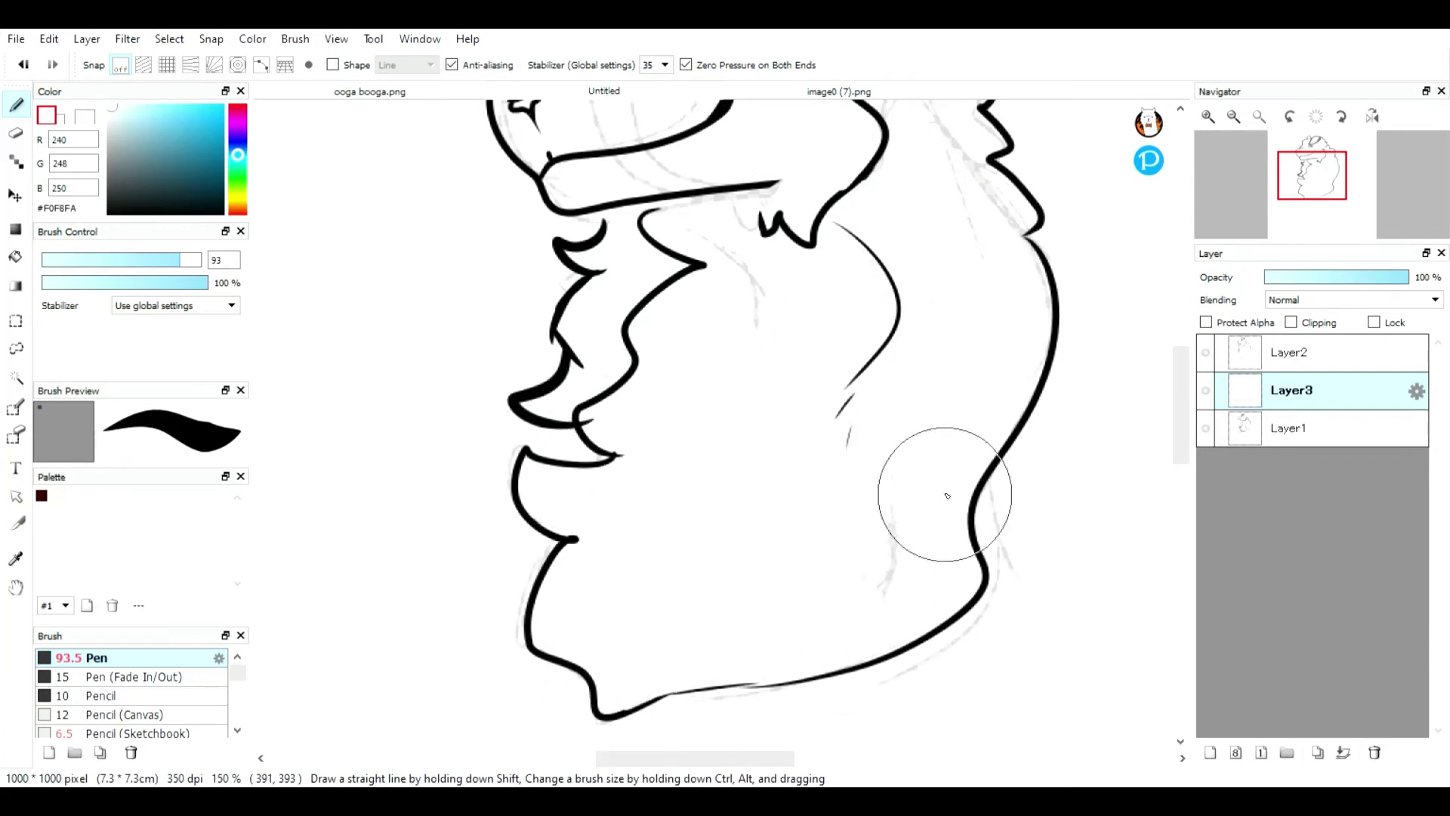
# Step: Paint over the remaining sketch lines on the throat and beside the mane at the back of the neck
pyautogui.scroll(3, 802, 414)
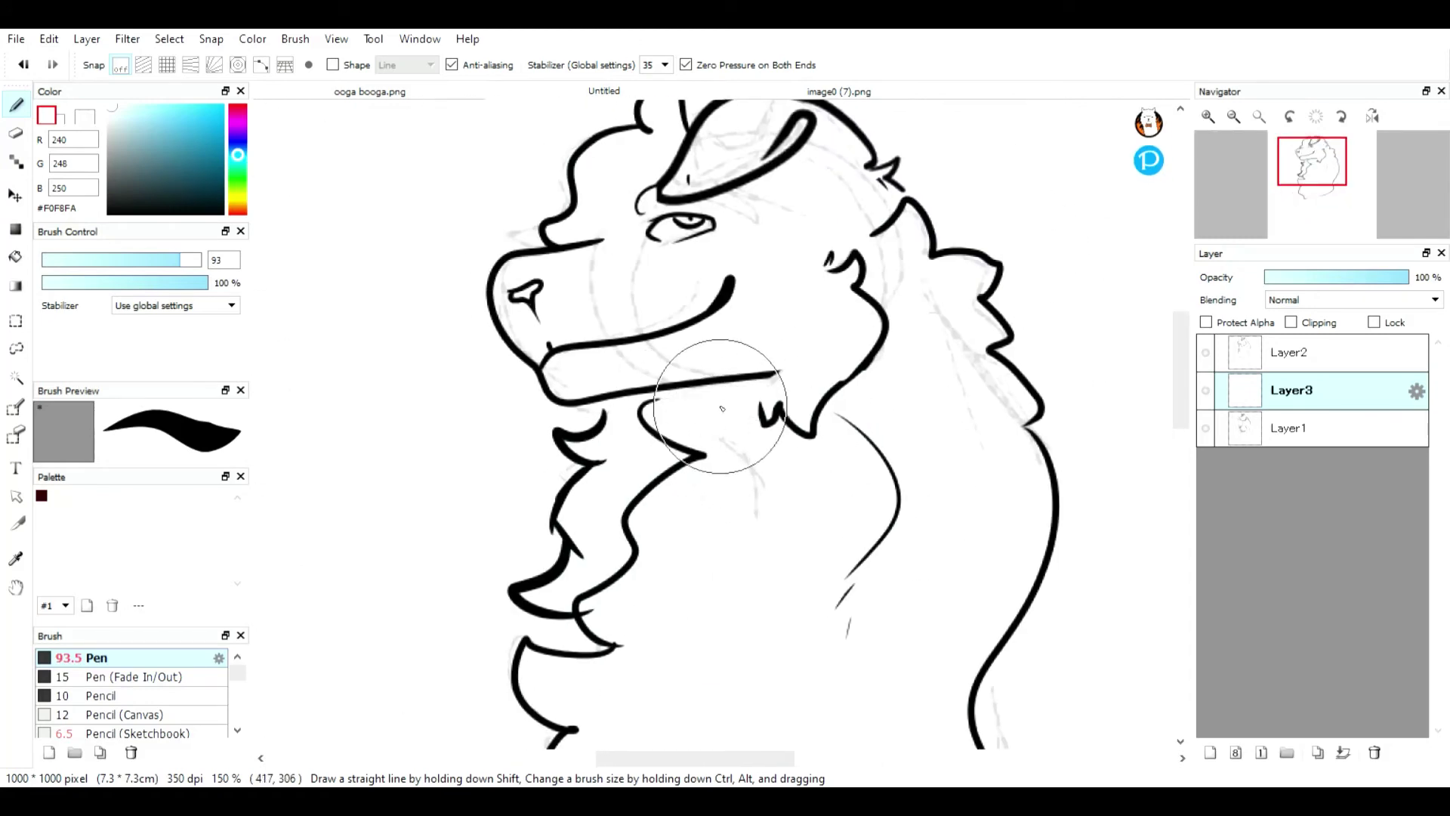
pyautogui.moveTo(722, 407); pyautogui.dragTo(755, 479)
pyautogui.moveTo(922, 415)
pyautogui.mouseDown()
pyautogui.moveTo(1003, 387)
pyautogui.moveTo(970, 328)
pyautogui.moveTo(966, 272)
pyautogui.moveTo(913, 226)
pyautogui.moveTo(894, 382)
pyautogui.moveTo(984, 410)
pyautogui.mouseUp()
# Step: Sample the light blue #A9E3EE from the reference head and paint the cheek fluff on Layer3, refining with Pen size 11.2
pyautogui.click(1296, 164)
pyautogui.click(838, 91)
pyautogui.keyDown('alt'); pyautogui.click(774, 179); pyautogui.keyUp('alt')
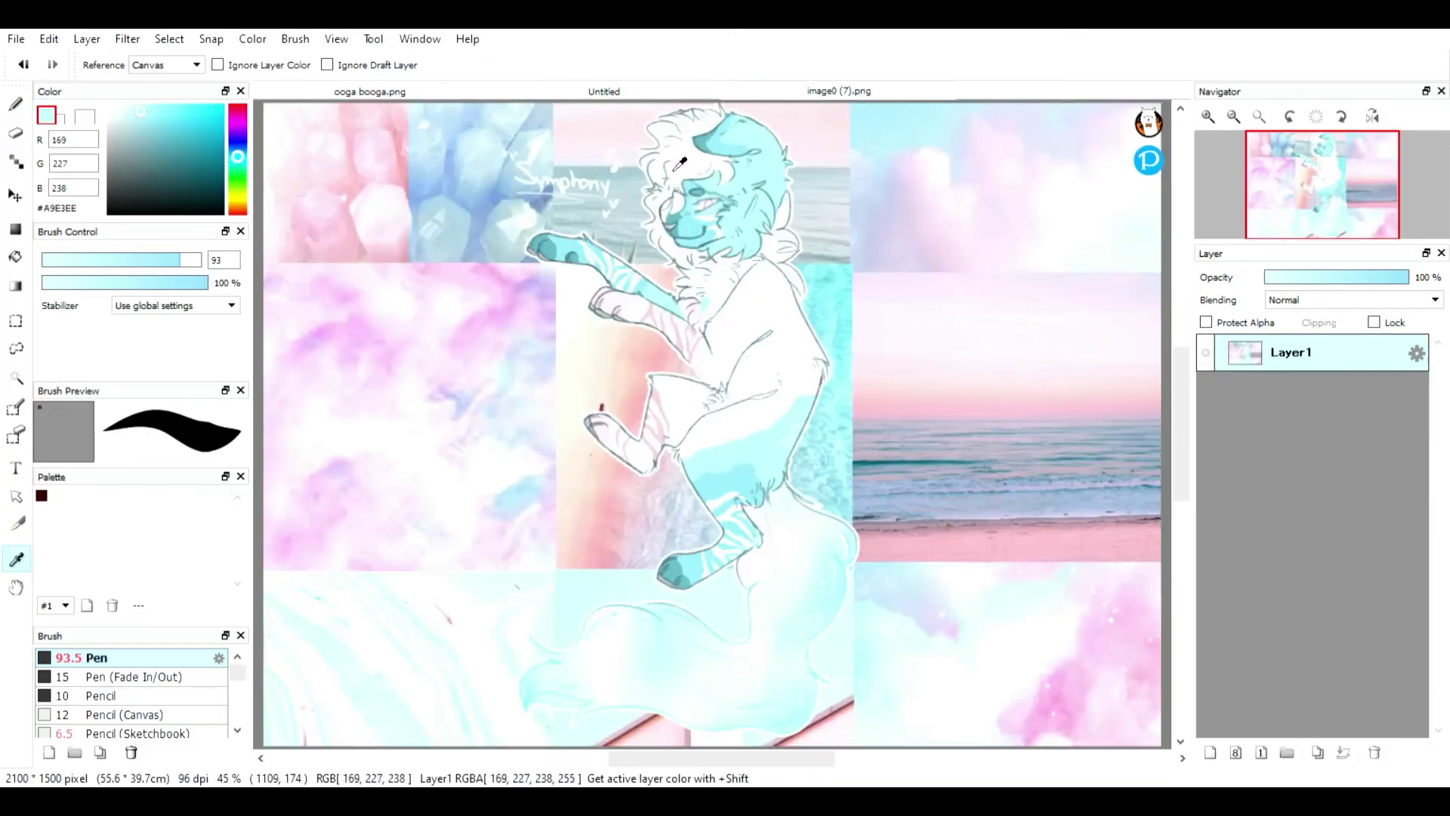
pyautogui.click(604, 91)
pyautogui.moveTo(1041, 262)
pyautogui.mouseDown()
pyautogui.moveTo(1069, 265)
pyautogui.moveTo(1036, 376)
pyautogui.moveTo(1039, 294)
pyautogui.moveTo(1067, 339)
pyautogui.mouseUp()
pyautogui.click(77, 260)
pyautogui.click(1208, 117)
pyautogui.moveTo(1319, 160); pyautogui.dragTo(1305, 156)
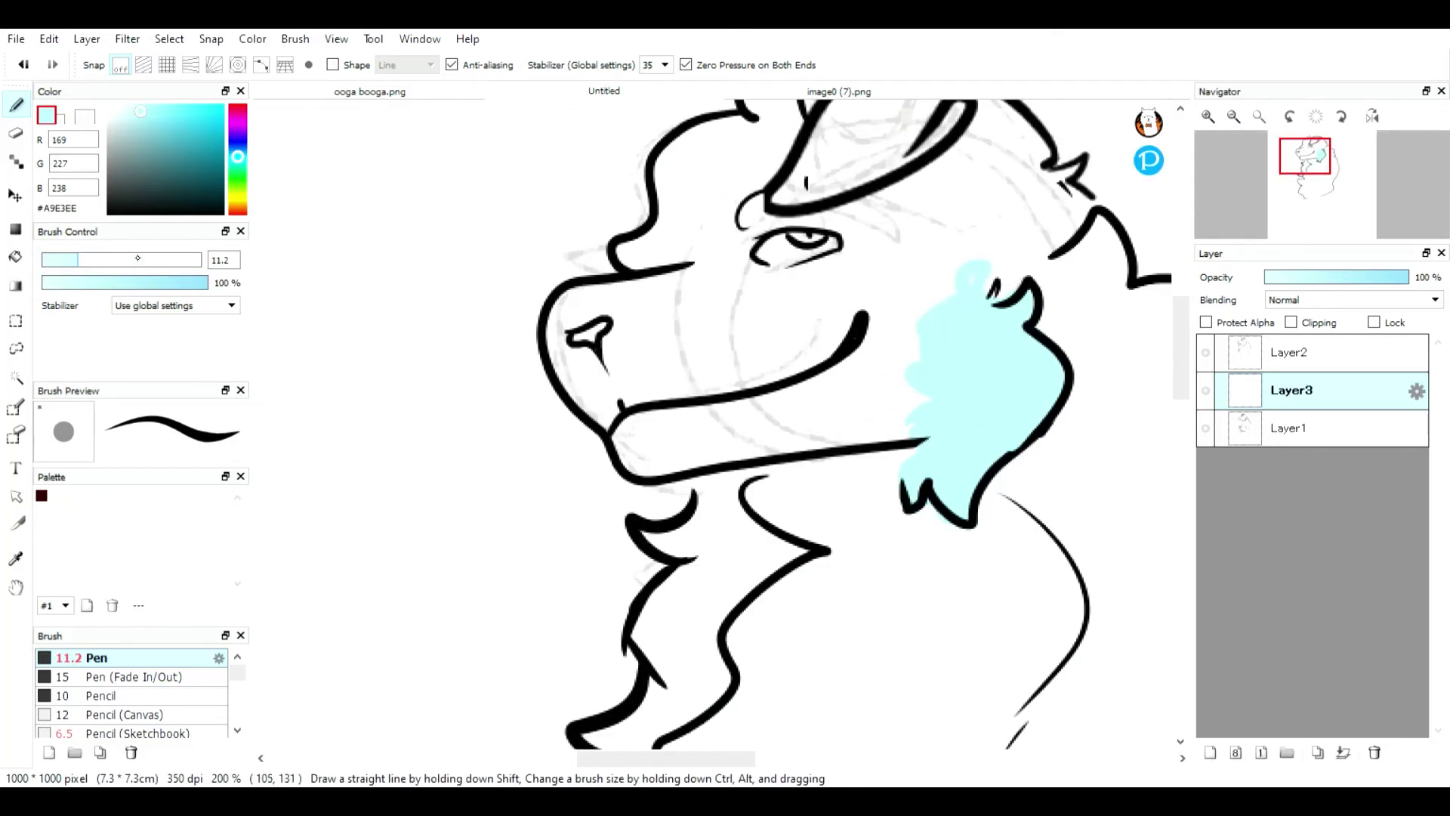
# Step: Set the Pen size to about 35 and fill the muzzle, jaw, head, ear and eye area with the light blue
pyautogui.click(138, 260)
pyautogui.moveTo(593, 353)
pyautogui.mouseDown()
pyautogui.moveTo(605, 327)
pyautogui.moveTo(666, 371)
pyautogui.moveTo(604, 412)
pyautogui.moveTo(670, 430)
pyautogui.moveTo(938, 395)
pyautogui.moveTo(787, 324)
pyautogui.moveTo(755, 256)
pyautogui.mouseUp()
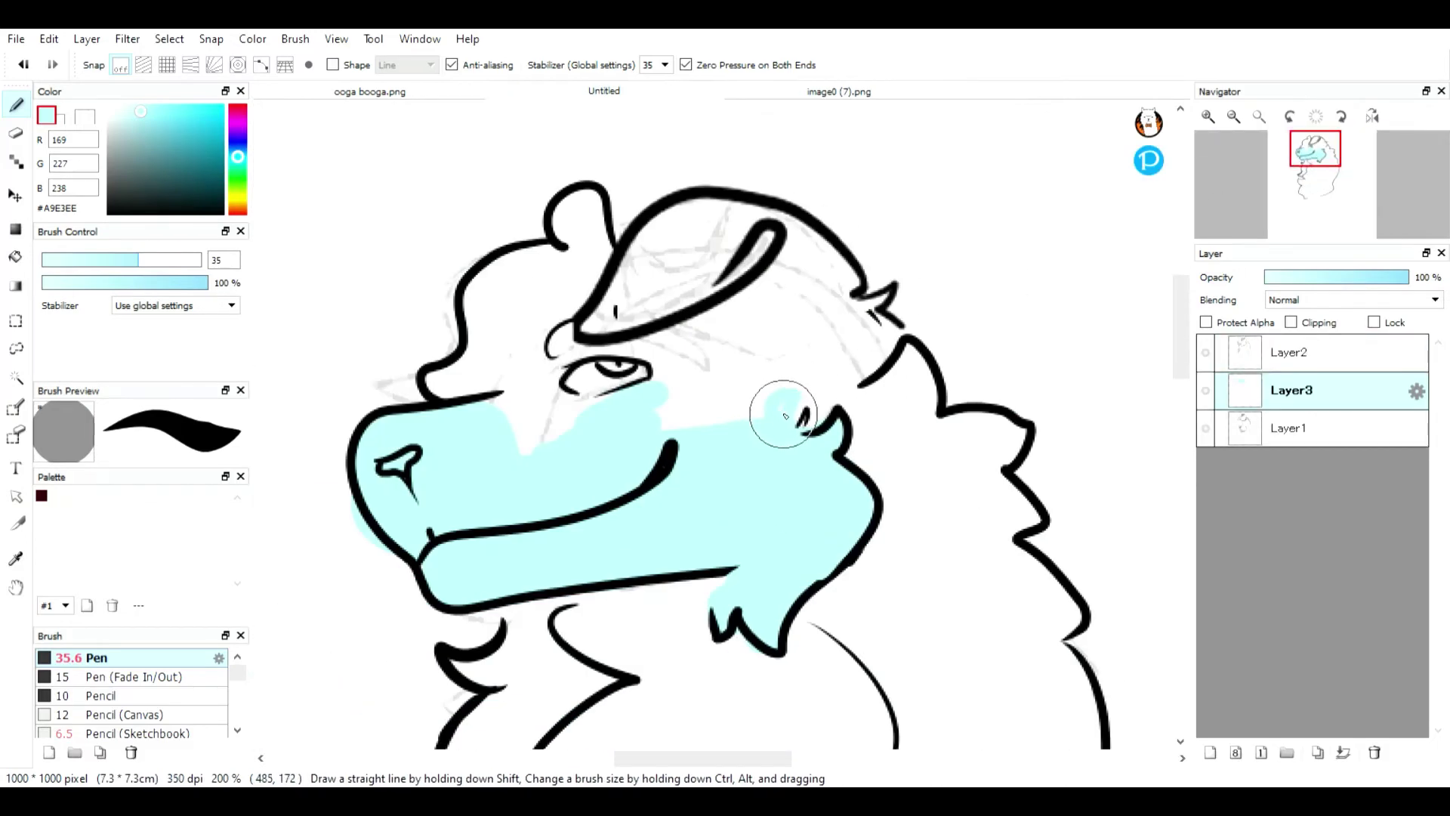
pyautogui.moveTo(874, 306)
pyautogui.mouseDown()
pyautogui.moveTo(811, 253)
pyautogui.moveTo(642, 306)
pyautogui.moveTo(679, 253)
pyautogui.moveTo(853, 347)
pyautogui.moveTo(714, 377)
pyautogui.mouseUp()
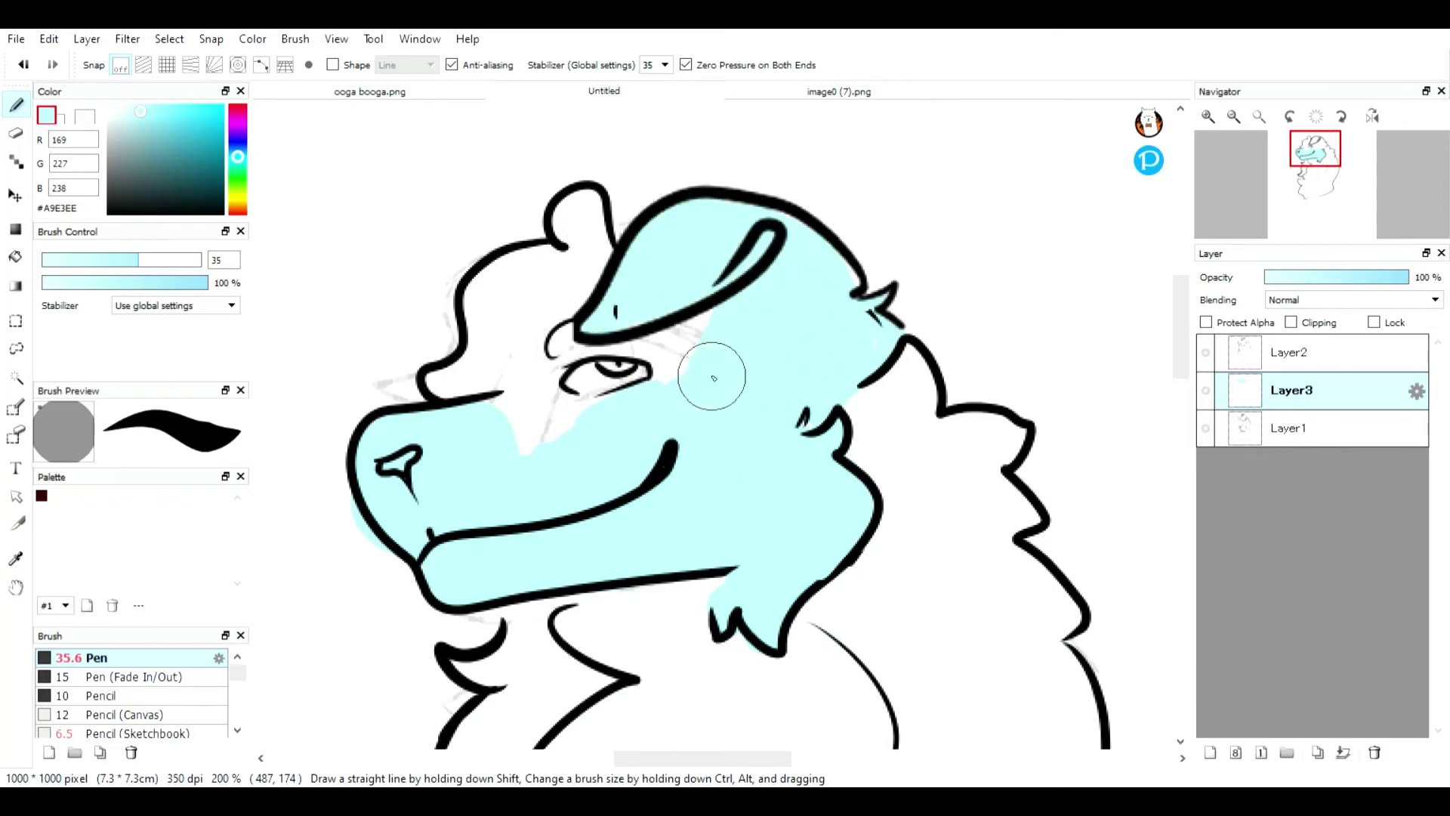
pyautogui.moveTo(572, 400)
pyautogui.mouseDown()
pyautogui.moveTo(518, 355)
pyautogui.moveTo(576, 307)
pyautogui.moveTo(631, 356)
pyautogui.mouseUp()
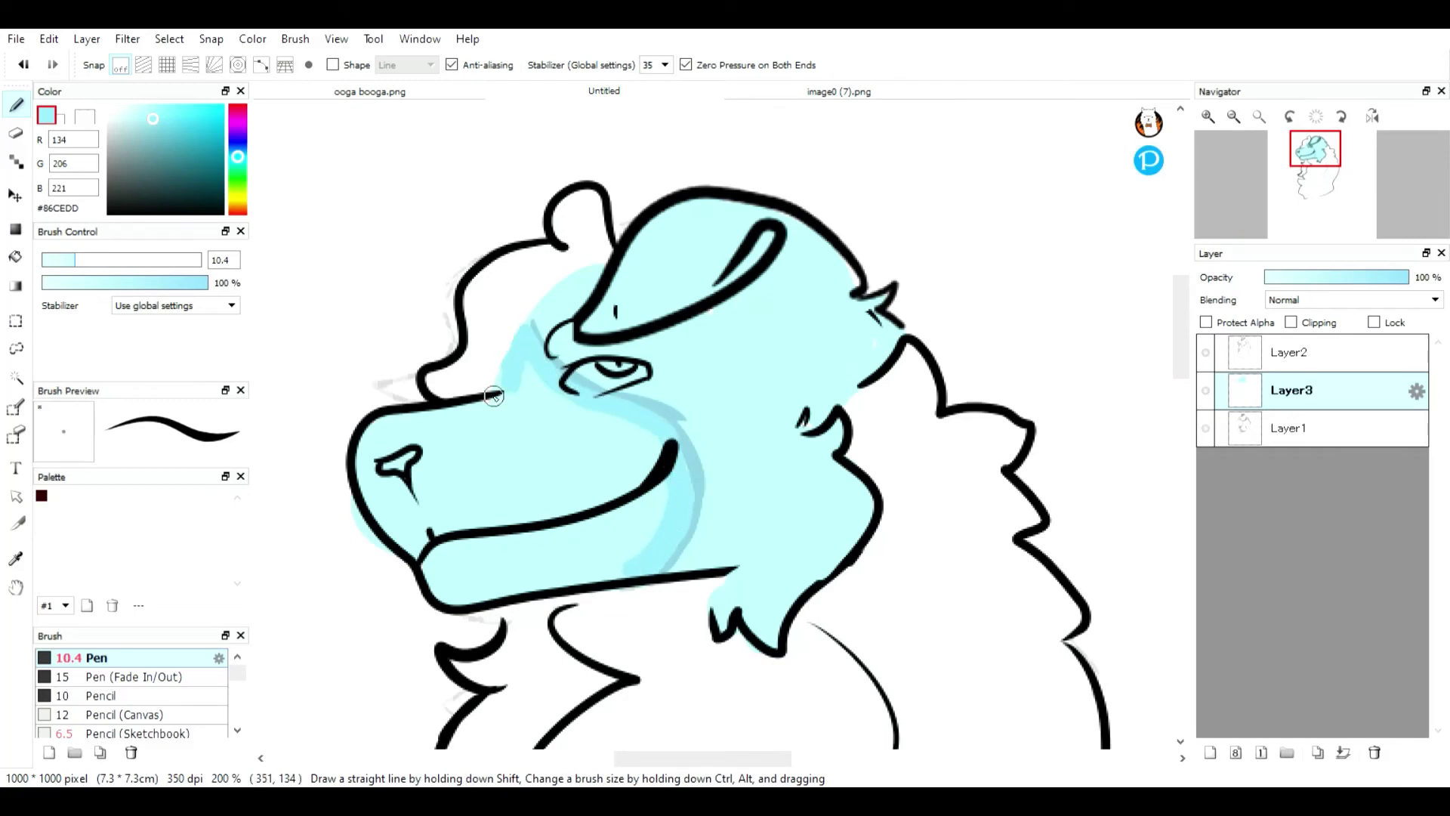
# Step: Fill the muzzle and lower jaw with the darker blue #86CEDD up to the marking's edge behind the mouth
pyautogui.moveTo(494, 396); pyautogui.dragTo(594, 409)
pyautogui.moveTo(650, 509); pyautogui.dragTo(559, 438)
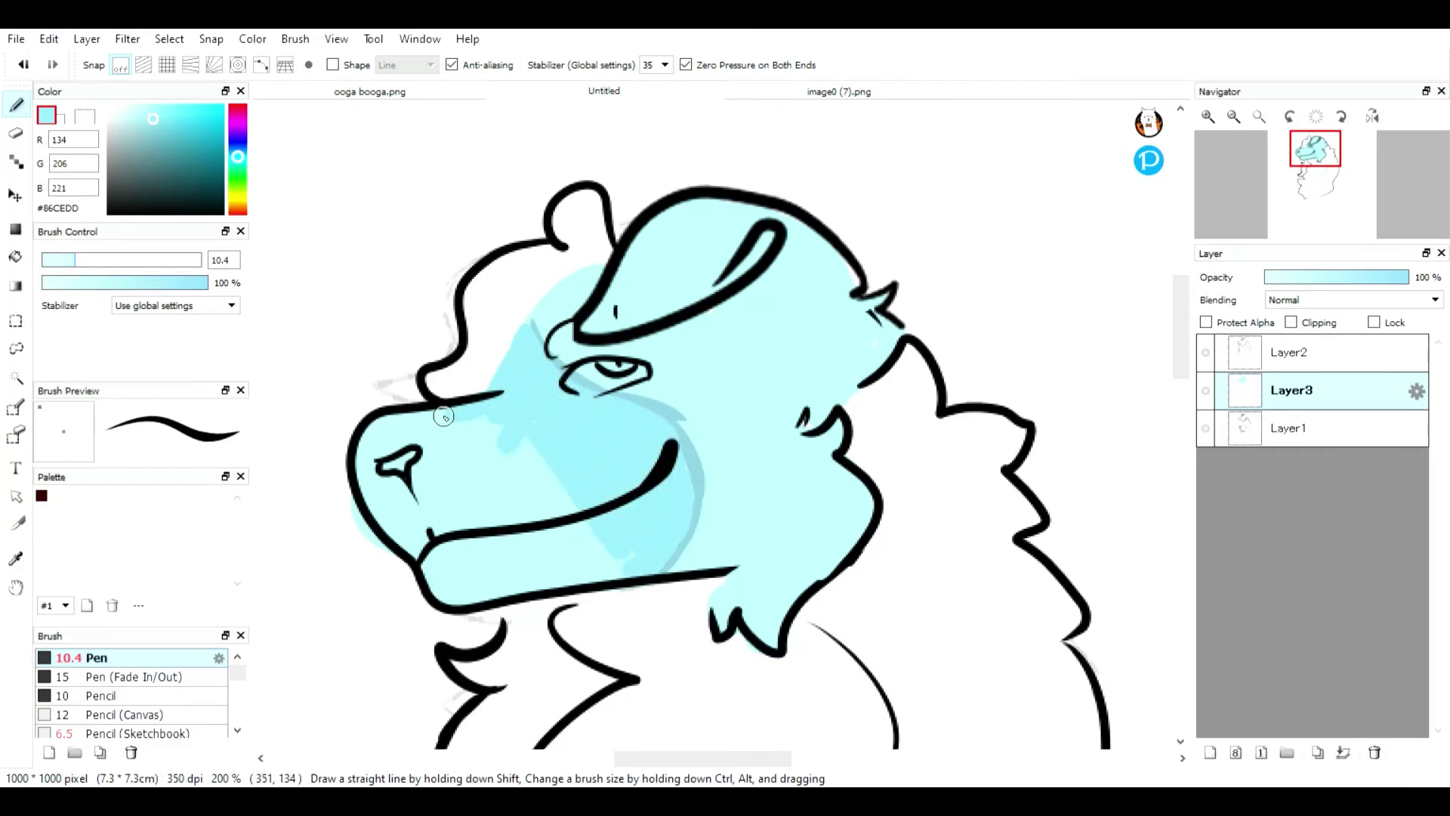
pyautogui.moveTo(382, 477); pyautogui.dragTo(415, 493)
pyautogui.moveTo(423, 487); pyautogui.dragTo(712, 420)
pyautogui.moveTo(521, 483)
pyautogui.mouseDown()
pyautogui.moveTo(435, 427)
pyautogui.moveTo(528, 552)
pyautogui.moveTo(452, 533)
pyautogui.moveTo(534, 582)
pyautogui.moveTo(604, 561)
pyautogui.mouseUp()
# Step: Sample the grey-blue #7DB6C7, reduce the Pen to 7.7, shade the muzzle marking's edge near the brow and undo the last stroke
pyautogui.click(15, 558)
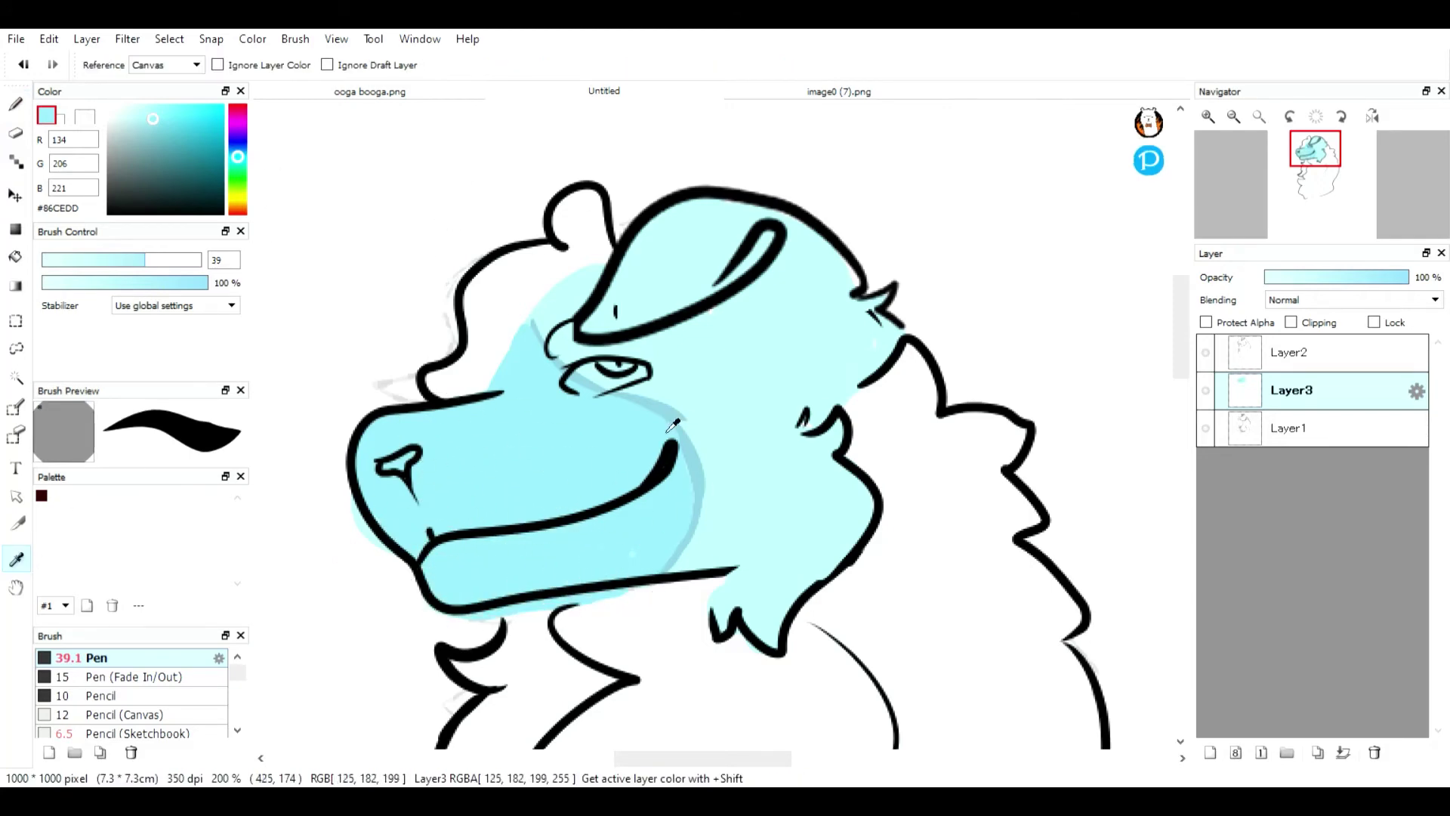
pyautogui.click(694, 460)
pyautogui.click(16, 105)
pyautogui.moveTo(110, 263); pyautogui.dragTo(67, 262)
pyautogui.moveTo(528, 318)
pyautogui.mouseDown()
pyautogui.moveTo(638, 406)
pyautogui.moveTo(671, 567)
pyautogui.moveTo(542, 346)
pyautogui.mouseUp()
pyautogui.hotkey('ctrl', 'z')
# Step: Sample the pale colour #E3F8FB from the reference and try a light stripe at the mouth corner, stepping back and forth through the strokes
pyautogui.click(606, 92)
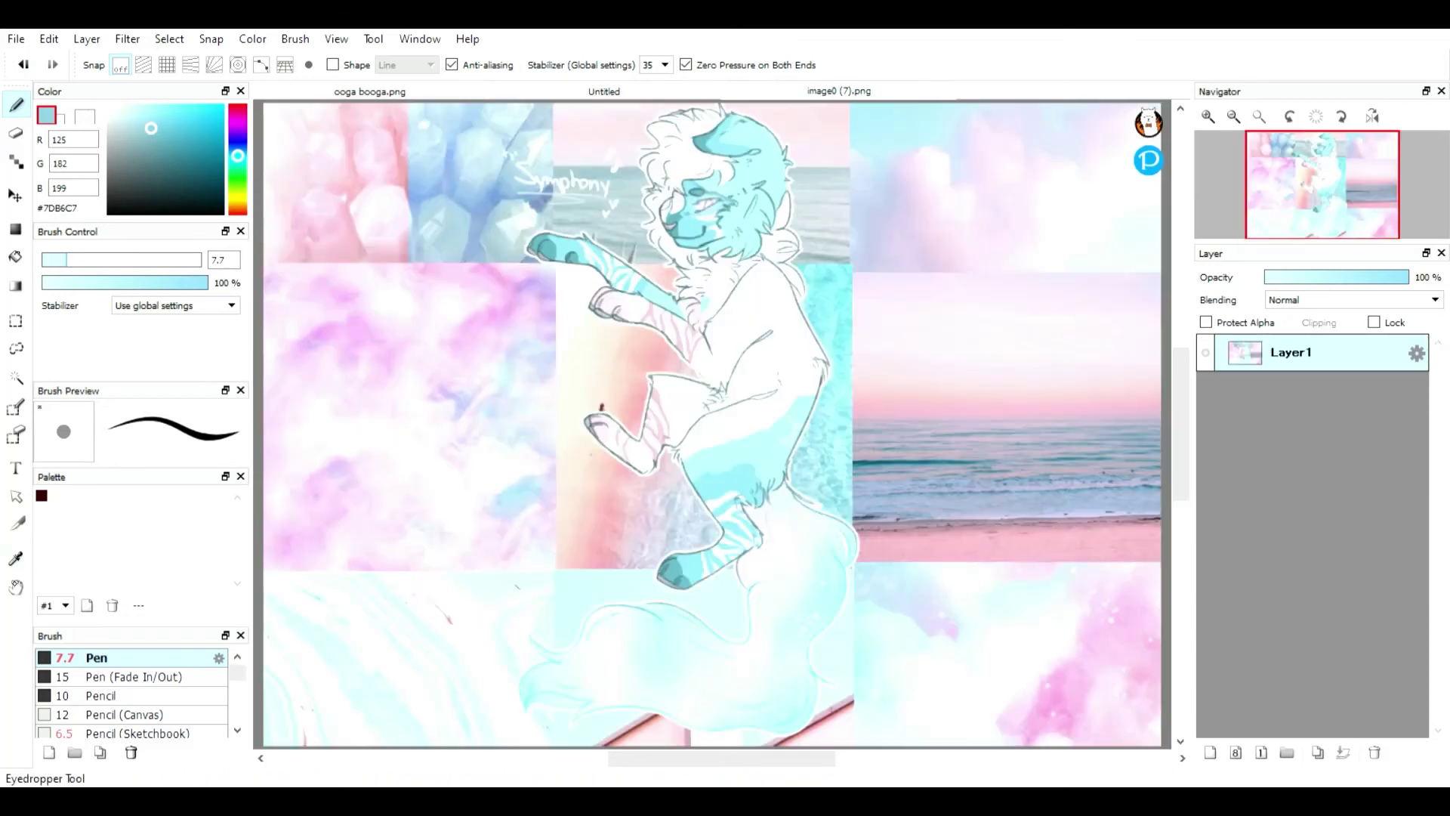
pyautogui.keyDown('alt'); pyautogui.click(606, 99); pyautogui.keyUp('alt')
pyautogui.click(607, 96)
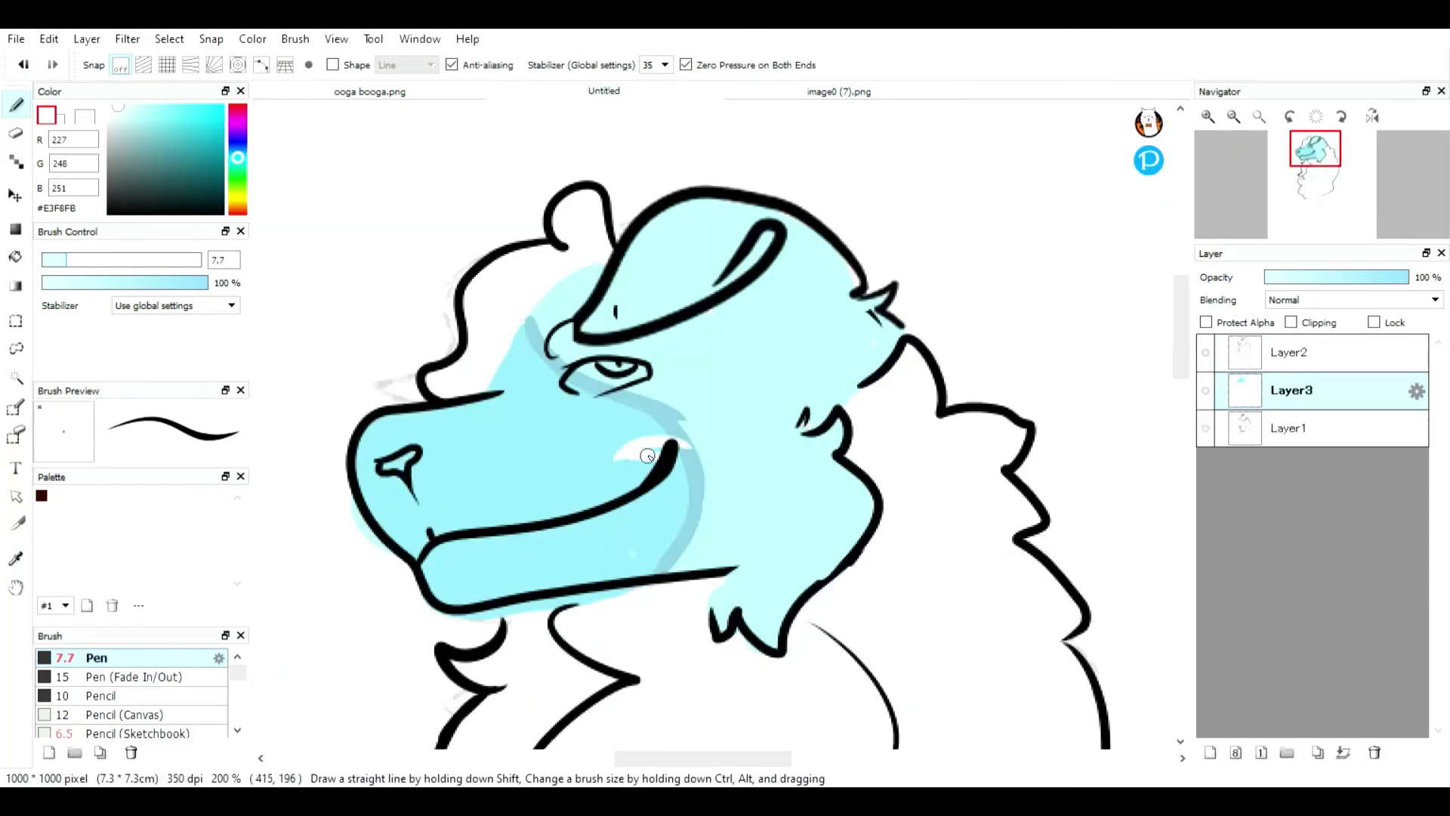
pyautogui.moveTo(693, 472)
pyautogui.mouseDown()
pyautogui.moveTo(701, 485)
pyautogui.moveTo(646, 466)
pyautogui.moveTo(789, 470)
pyautogui.mouseUp()
pyautogui.doubleClick(22, 65)
pyautogui.click(52, 64)
# Step: Draw pale fur stripes from the mouth corner across the cheek and a curved patch on the rear lower jaw
pyautogui.click(1208, 116)
pyautogui.moveTo(1314, 154); pyautogui.dragTo(1313, 151)
pyautogui.moveTo(726, 423); pyautogui.dragTo(840, 455)
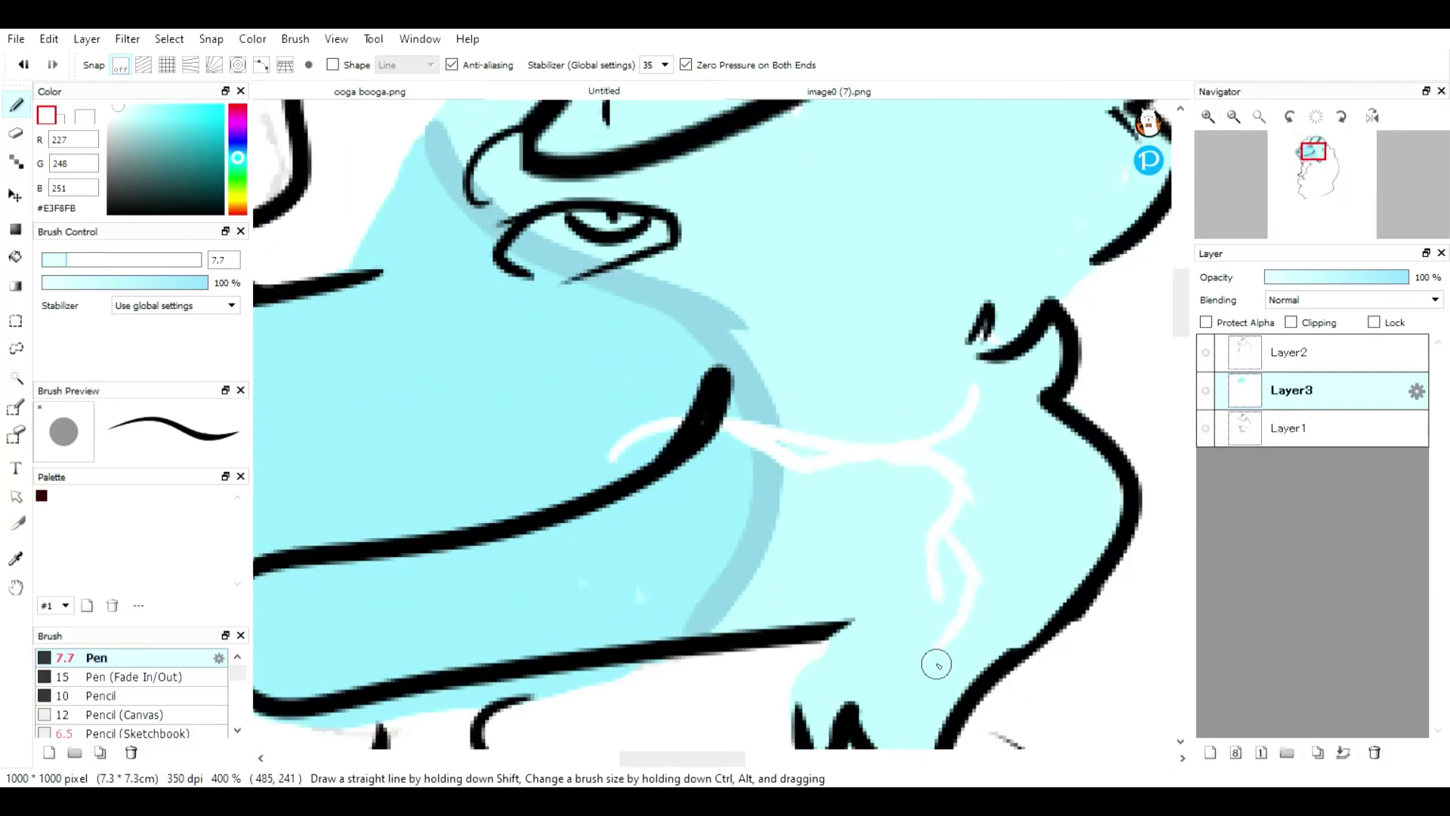
pyautogui.moveTo(651, 602); pyautogui.dragTo(760, 560)
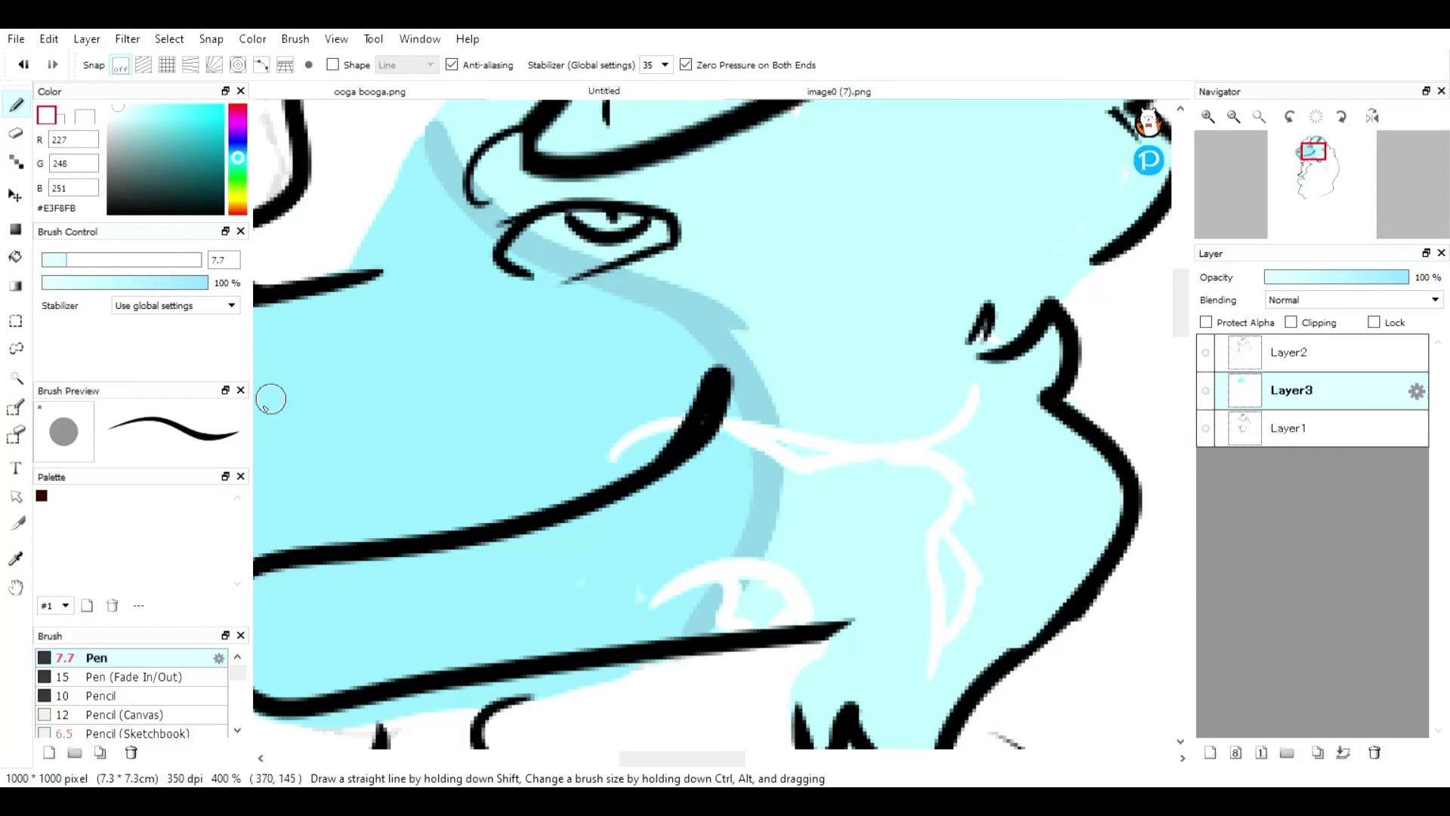
# Step: Paint over parts of the cheek stripes with light blue #A9E3EE at Pen size 5.1 and add faint fur strands in #9DD0DA
pyautogui.click(16, 558)
pyautogui.click(838, 393)
pyautogui.click(15, 105)
pyautogui.click(57, 260)
pyautogui.moveTo(857, 419); pyautogui.dragTo(847, 480)
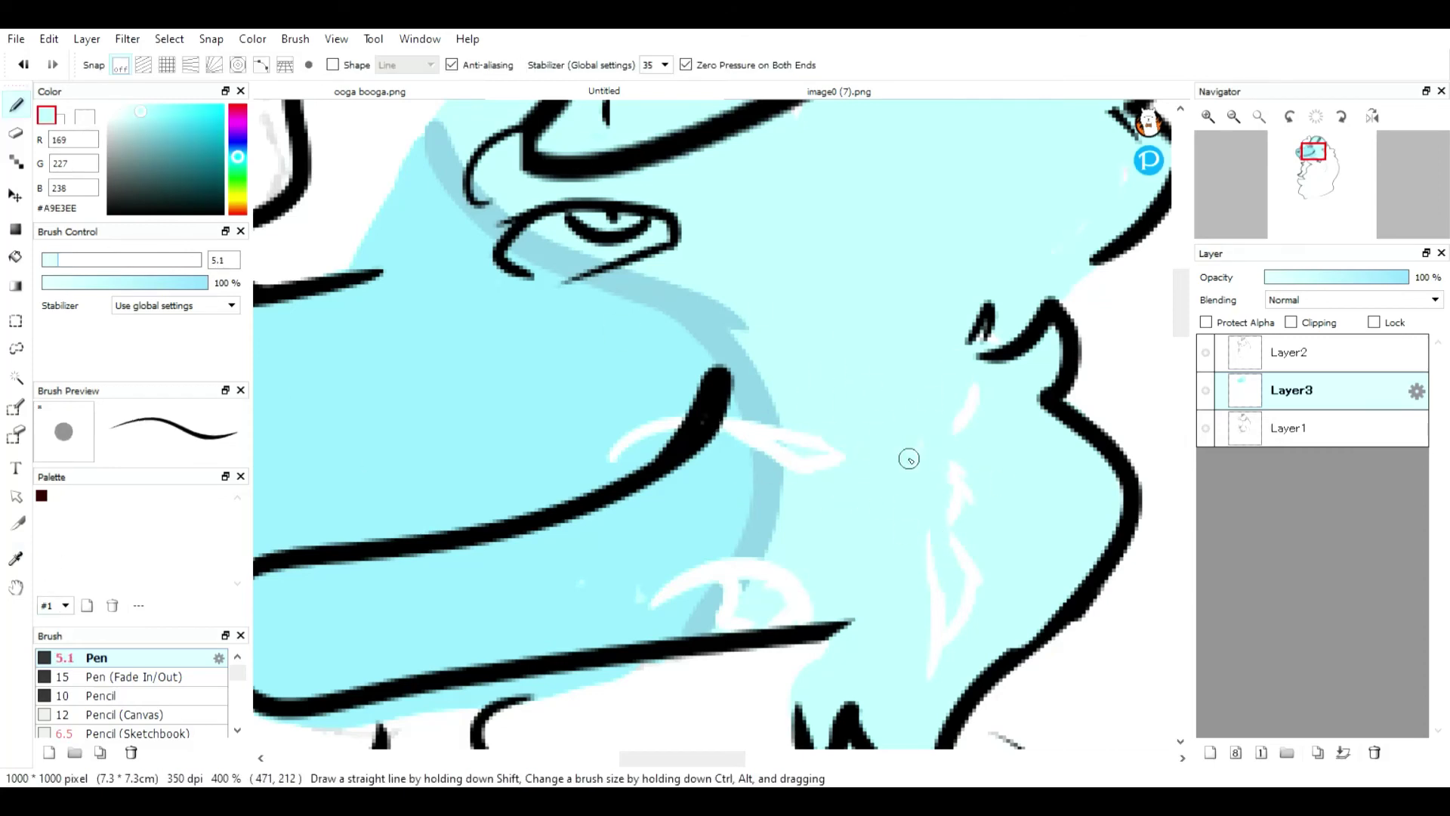
pyautogui.moveTo(825, 560); pyautogui.dragTo(853, 565)
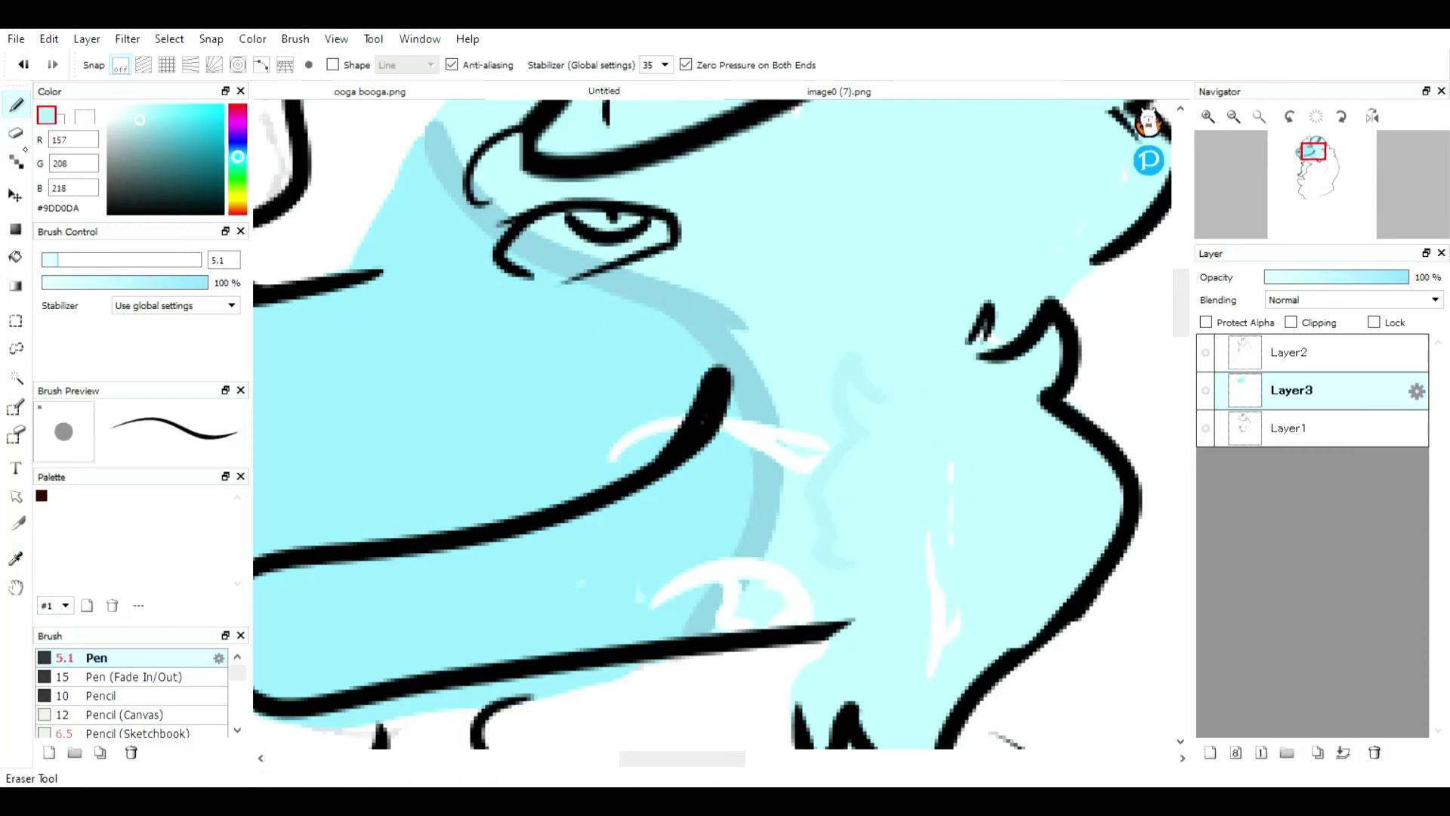
# Step: Resample the cheek's light blue and cover the leftover pale streaks at the back of the cheek
pyautogui.click(16, 134)
pyautogui.click(16, 558)
pyautogui.click(955, 443)
pyautogui.click(16, 105)
pyautogui.moveTo(934, 604)
pyautogui.mouseDown()
pyautogui.moveTo(945, 457)
pyautogui.moveTo(933, 674)
pyautogui.mouseUp()
# Step: Add a new layer above Layer3 and fill the white of the eye with a pale tone
pyautogui.click(1260, 121)
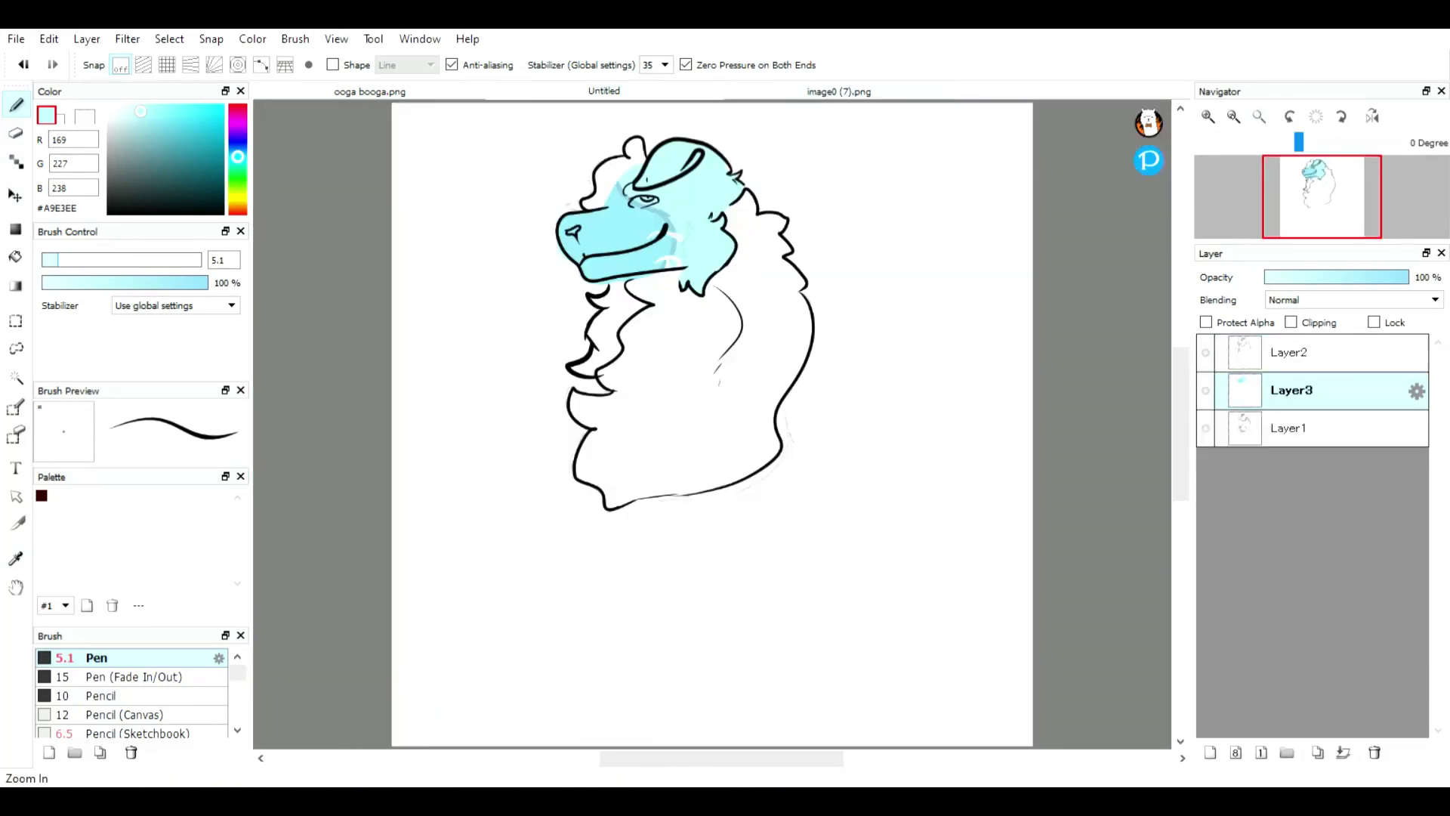
pyautogui.click(1207, 116)
pyautogui.click(1208, 116)
pyautogui.click(1311, 172)
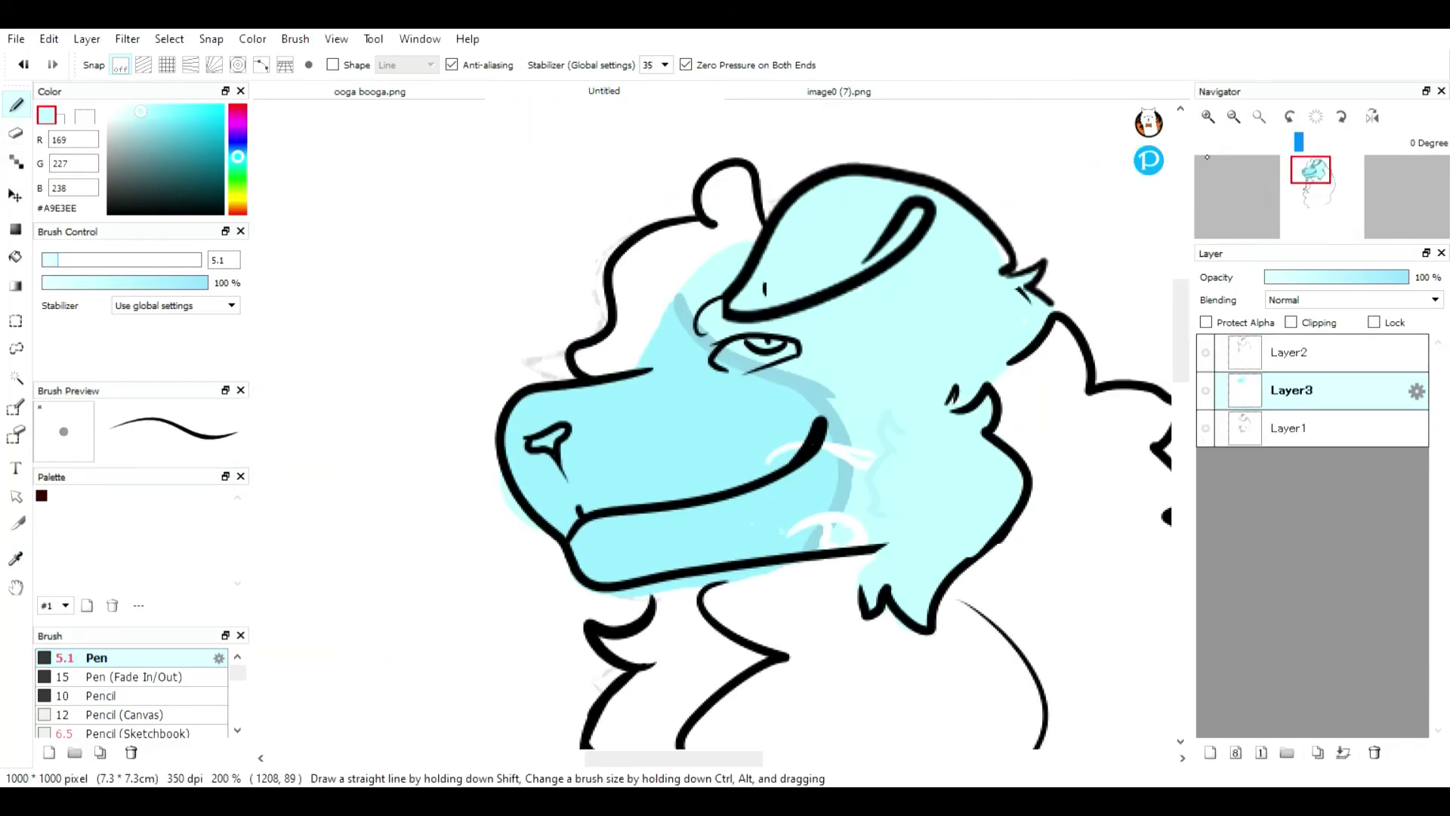
pyautogui.click(133, 109)
pyautogui.click(1209, 752)
pyautogui.click(1207, 116)
pyautogui.click(132, 108)
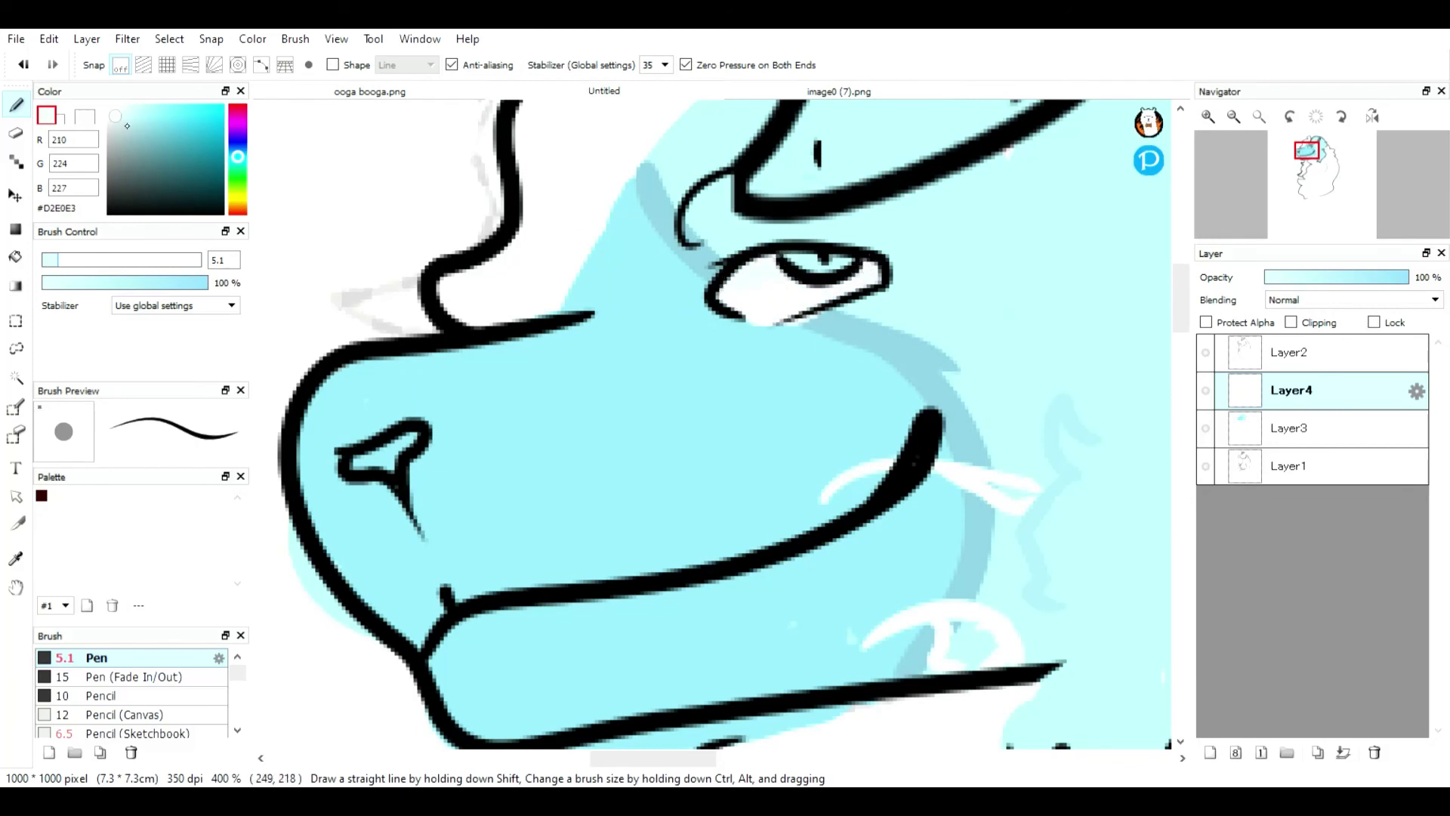
# Step: Tint the iris pale pink #F7DAEC on Layer4 with the Pen at size 5.1 and touch up the eye white in #FFFFFF
pyautogui.keyDown('alt'); pyautogui.click(731, 297); pyautogui.keyUp('alt')
pyautogui.moveTo(239, 674)
pyautogui.mouseDown()
pyautogui.moveTo(249, 719)
pyautogui.moveTo(254, 698)
pyautogui.mouseUp()
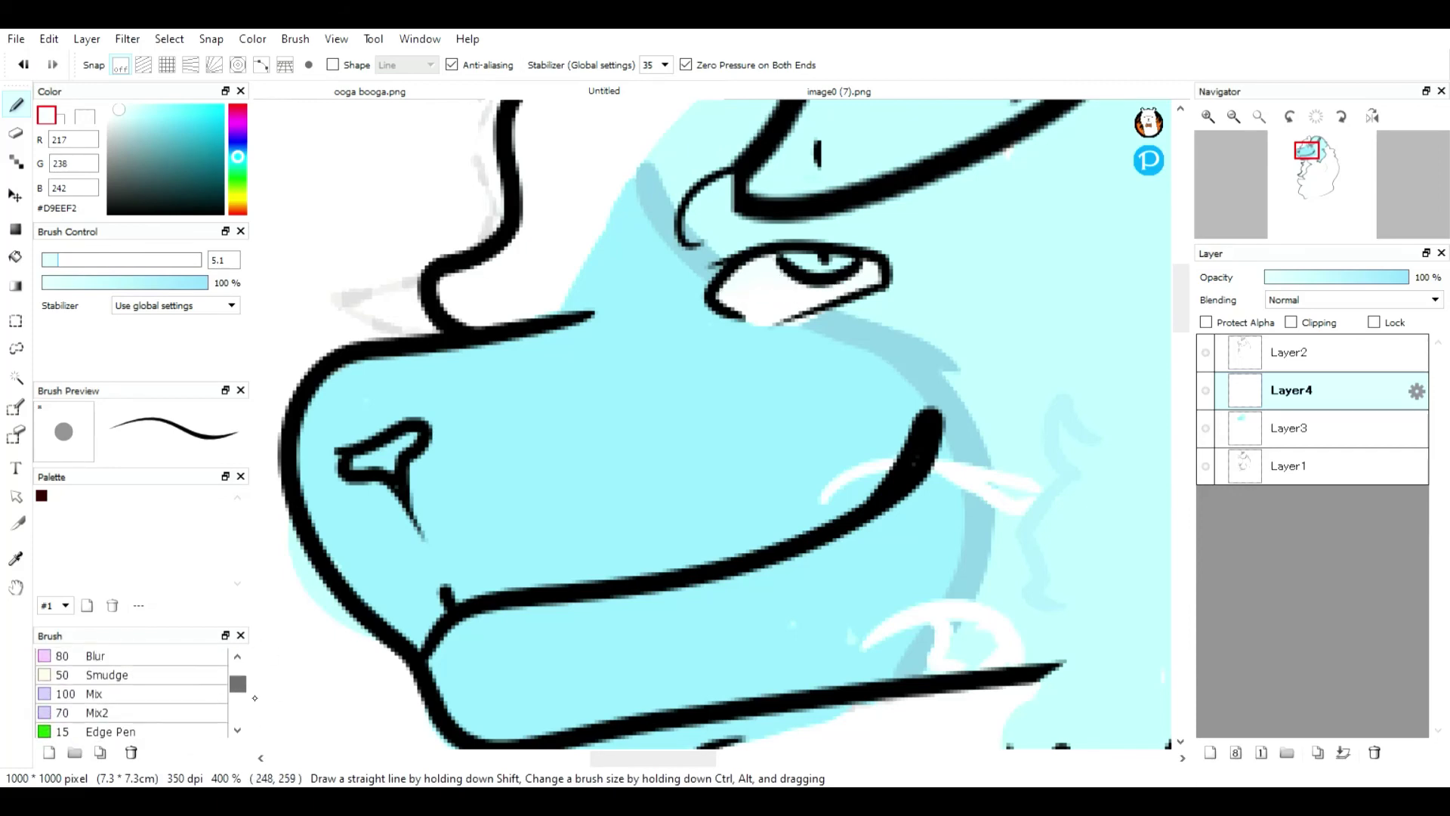
pyautogui.press('e')
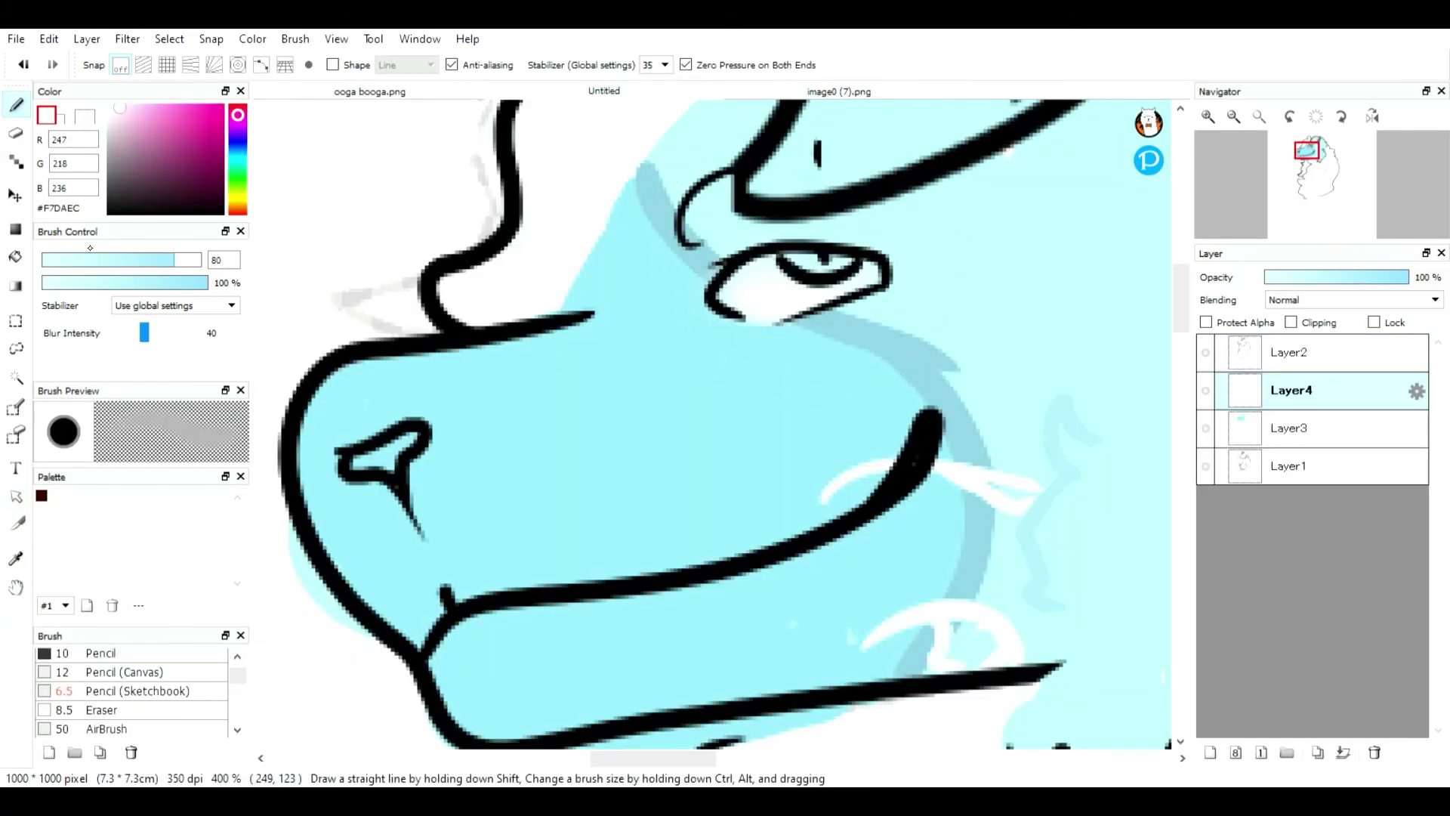
pyautogui.moveTo(239, 676); pyautogui.dragTo(232, 668)
pyautogui.click(204, 662)
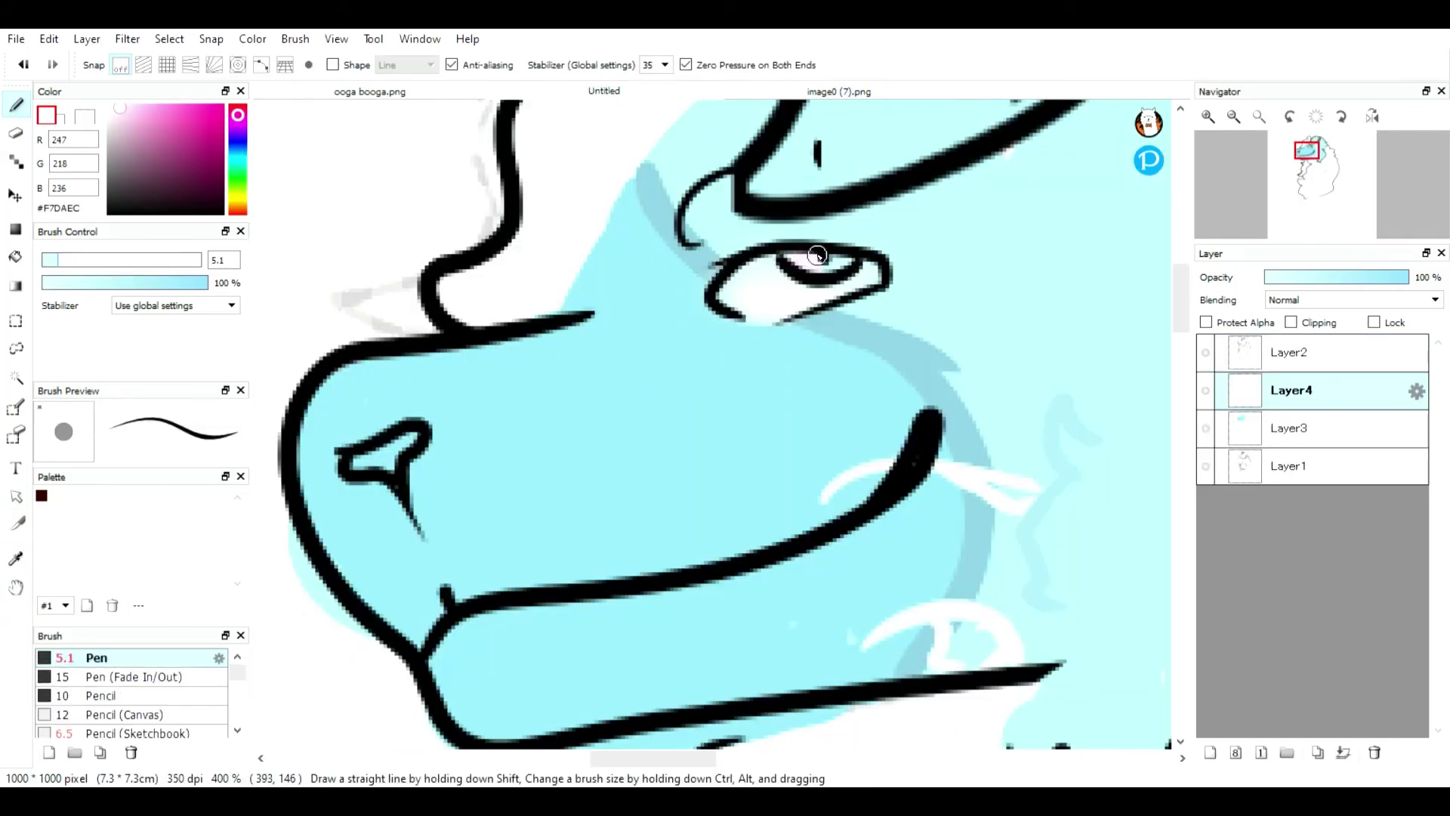
pyautogui.click(1258, 117)
pyautogui.click(1208, 116)
pyautogui.click(1208, 116)
pyautogui.rightClick(927, 412)
pyautogui.moveTo(1312, 166)
pyautogui.mouseDown()
pyautogui.moveTo(1297, 147)
pyautogui.moveTo(1310, 150)
pyautogui.mouseUp()
pyautogui.click(1207, 116)
pyautogui.click(1207, 116)
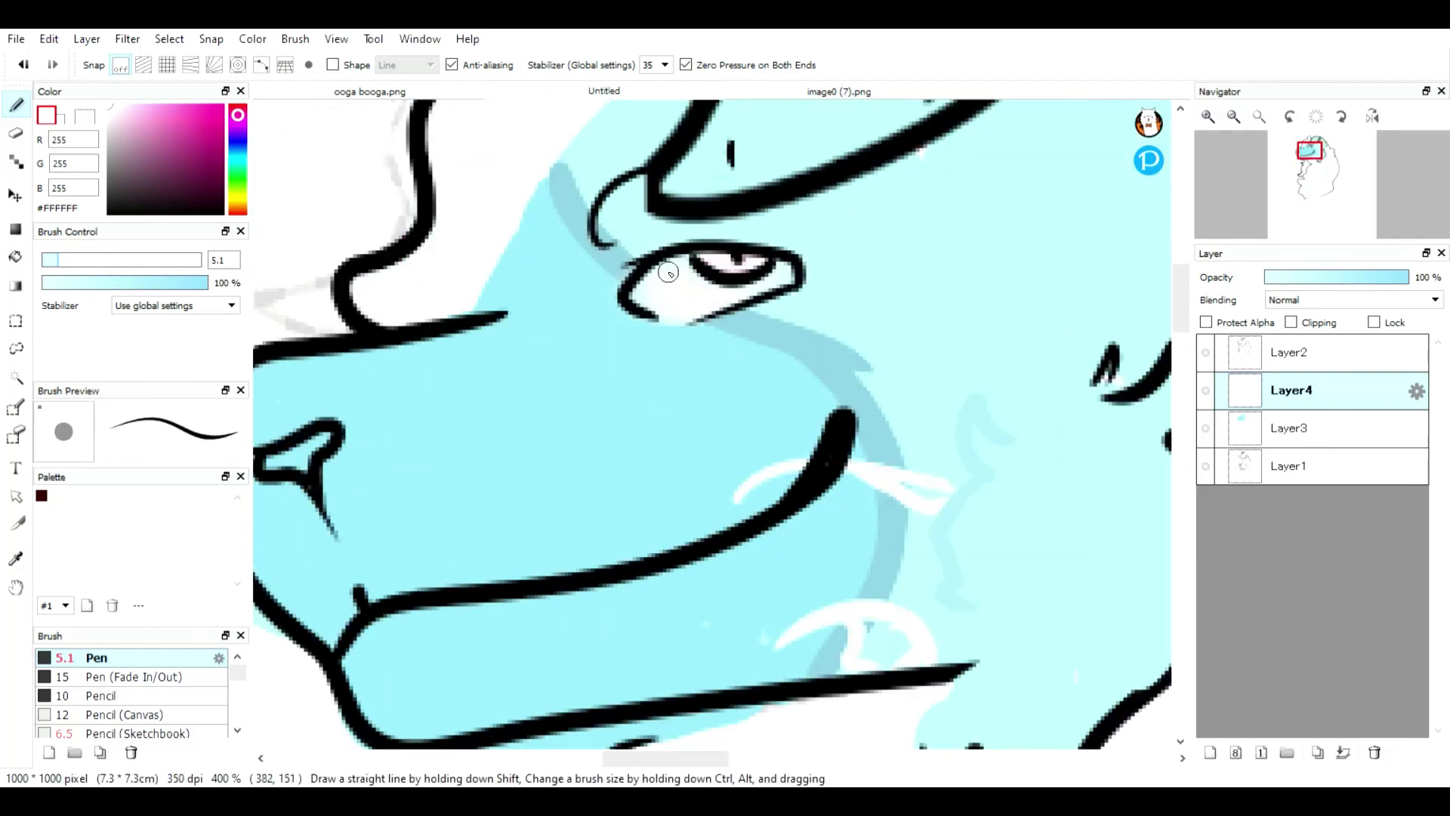
# Step: Sample the iris's pale pink #EEDAEC and fill the inside of the nose outline with it on Layer4
pyautogui.hotkey('ctrl', '0')
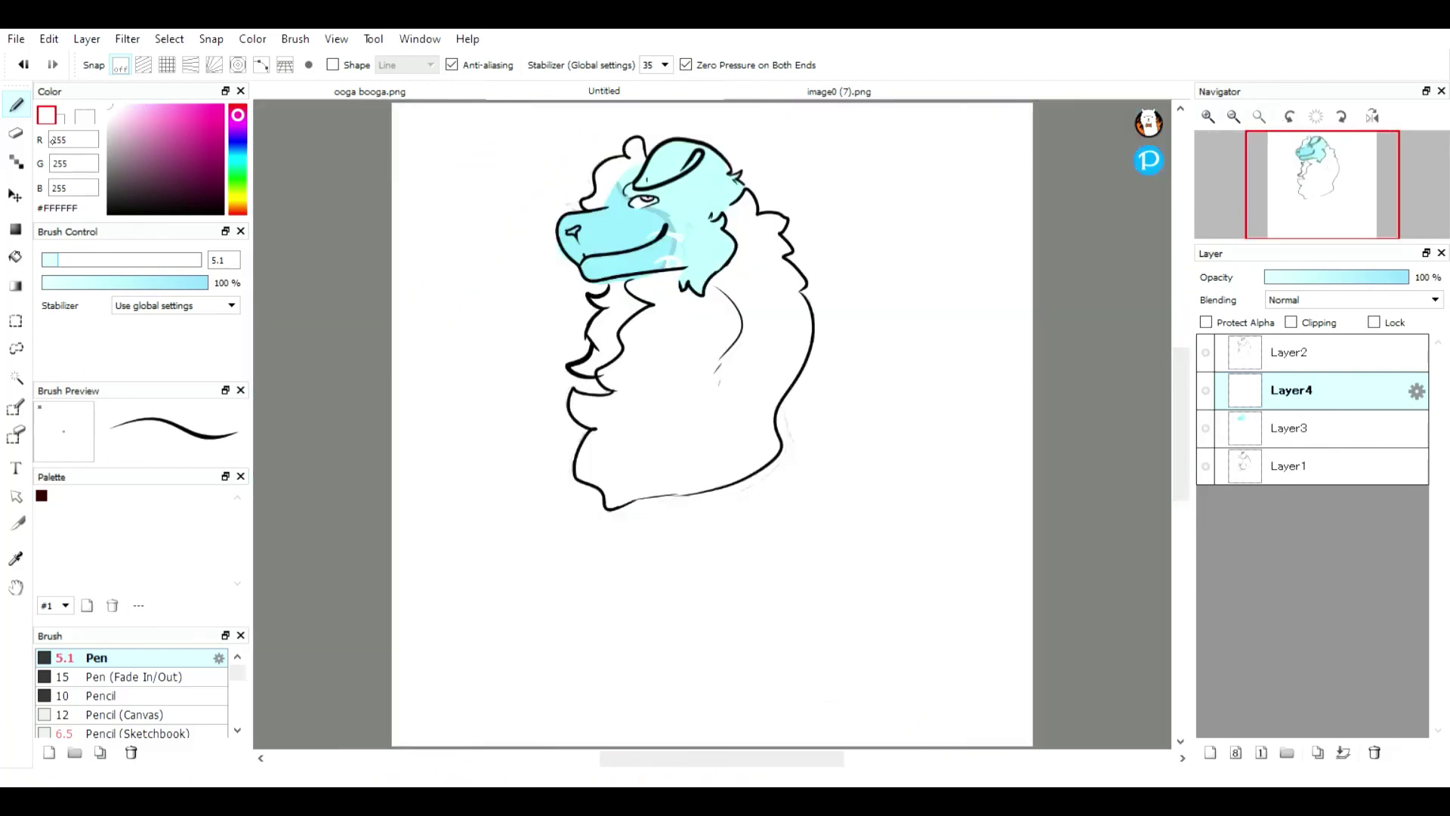
pyautogui.click(15, 558)
pyautogui.click(645, 200)
pyautogui.click(17, 105)
pyautogui.click(1207, 116)
pyautogui.click(1208, 116)
pyautogui.click(1208, 116)
pyautogui.click(1208, 116)
pyautogui.moveTo(1312, 178); pyautogui.dragTo(1299, 147)
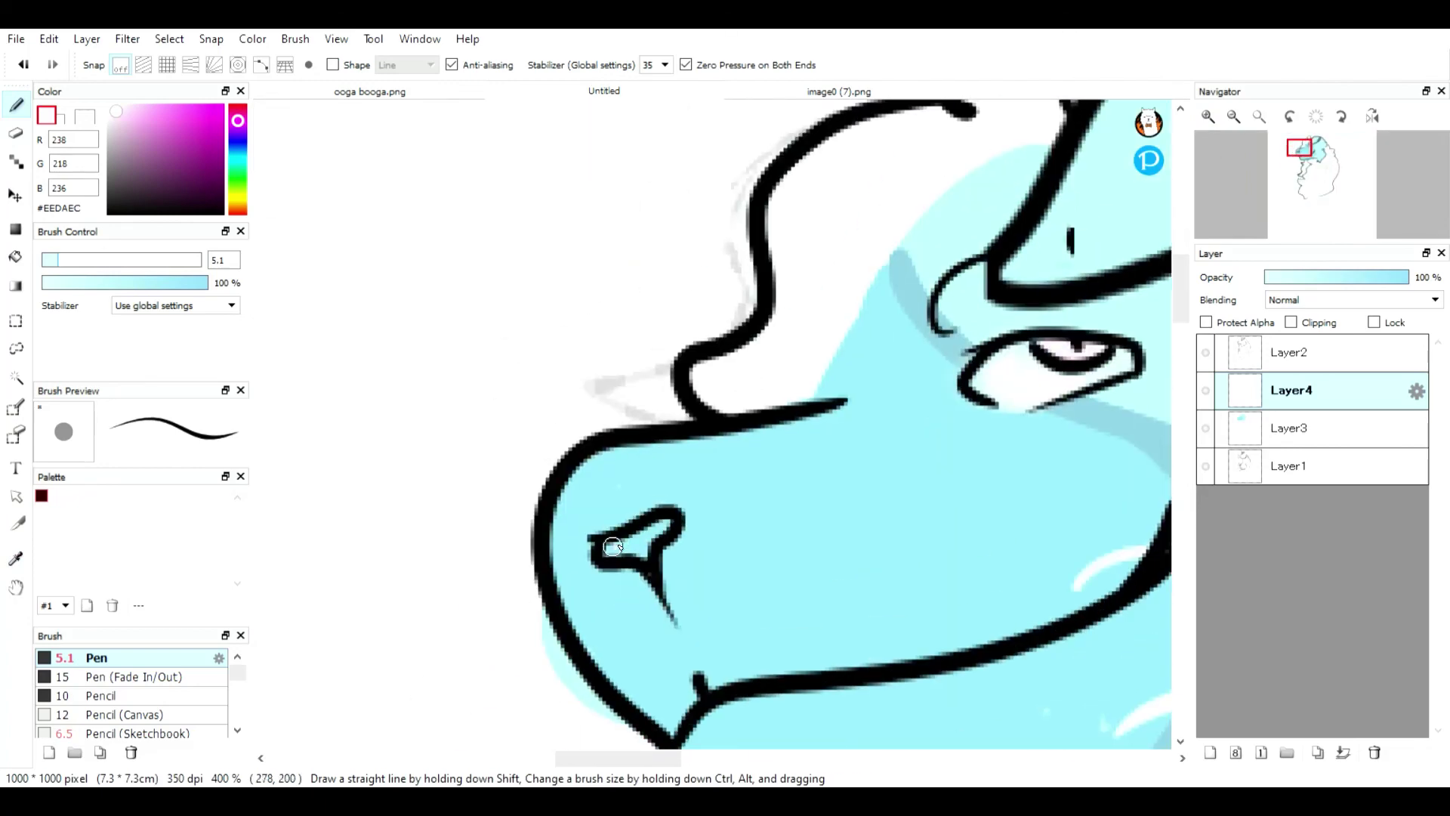
# Step: Erase the light blue overspill outside the front of the muzzle on Layer3 at size 8.5, undoing the last stroke under the jaw
pyautogui.click(15, 133)
pyautogui.click(1310, 428)
pyautogui.moveTo(621, 725); pyautogui.dragTo(535, 613)
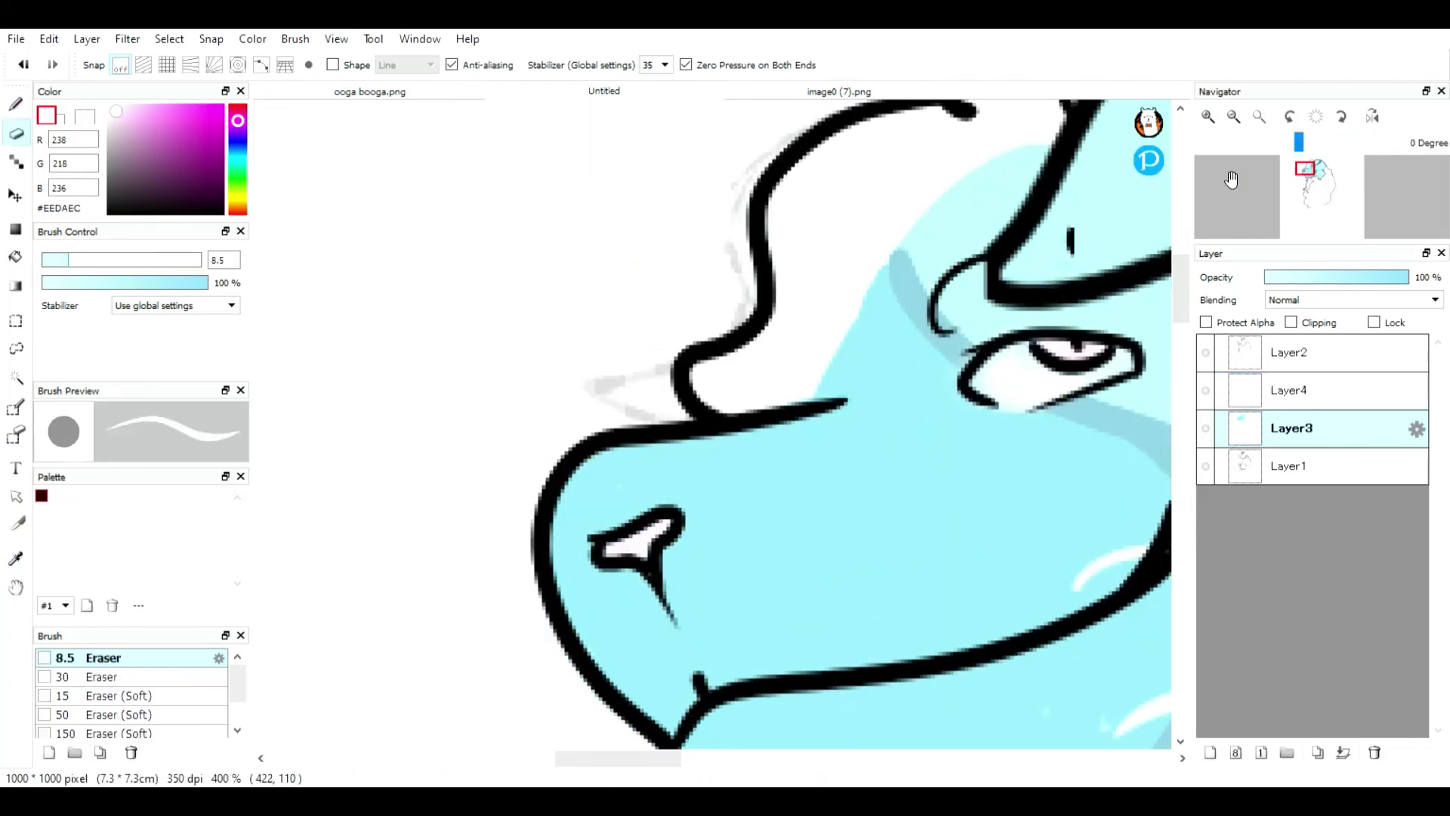
pyautogui.moveTo(1299, 148); pyautogui.dragTo(1299, 155)
pyautogui.moveTo(759, 560)
pyautogui.mouseDown()
pyautogui.moveTo(1096, 490)
pyautogui.moveTo(813, 561)
pyautogui.moveTo(1103, 508)
pyautogui.mouseUp()
pyautogui.hotkey('ctrl', 'z')
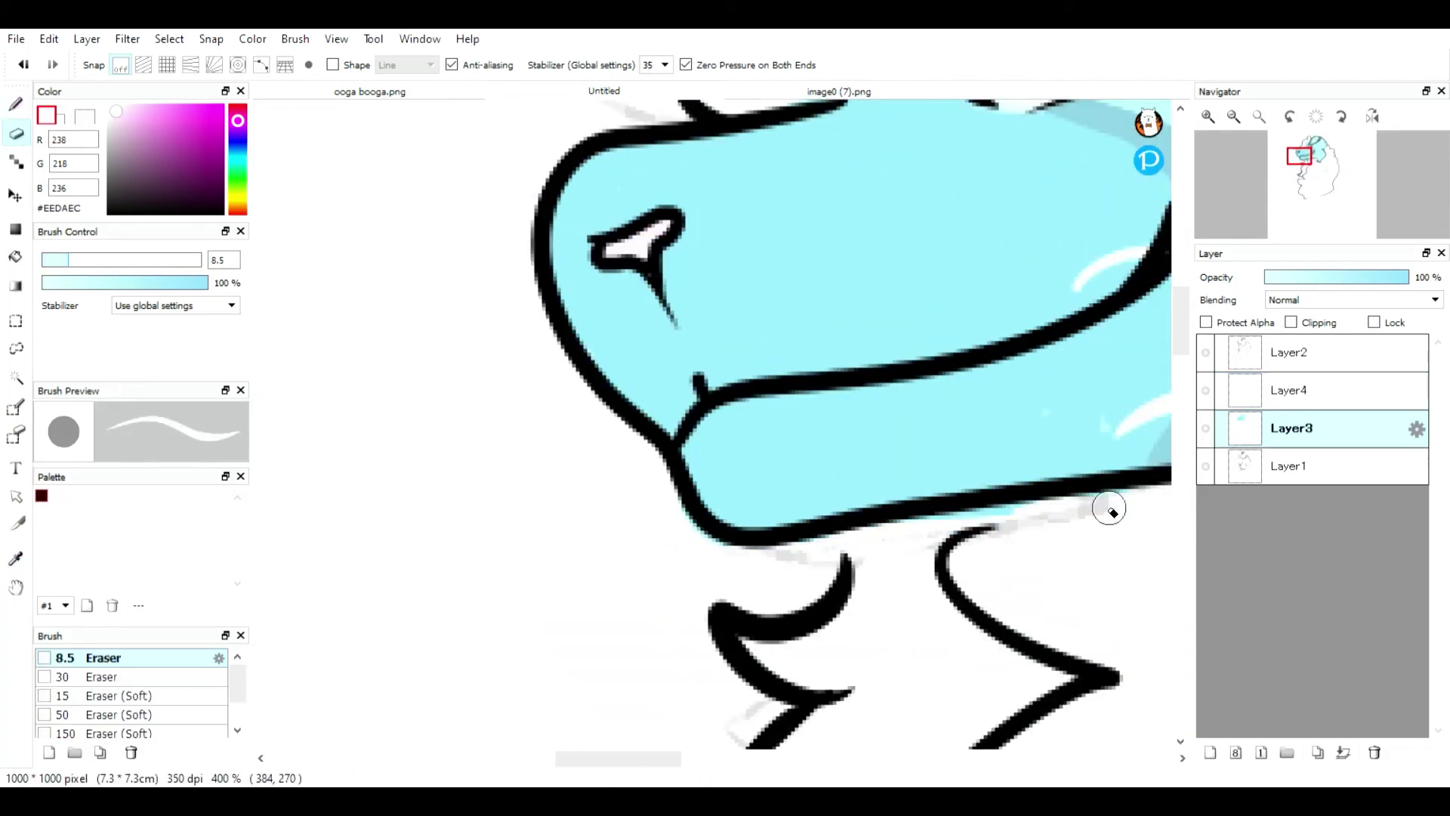
# Step: Cover the overspill and faint grey streaks below the lower jaw with near-white #F0F8FA using the Pen at size 5.1
pyautogui.click(15, 558)
pyautogui.click(882, 627)
pyautogui.press('b')
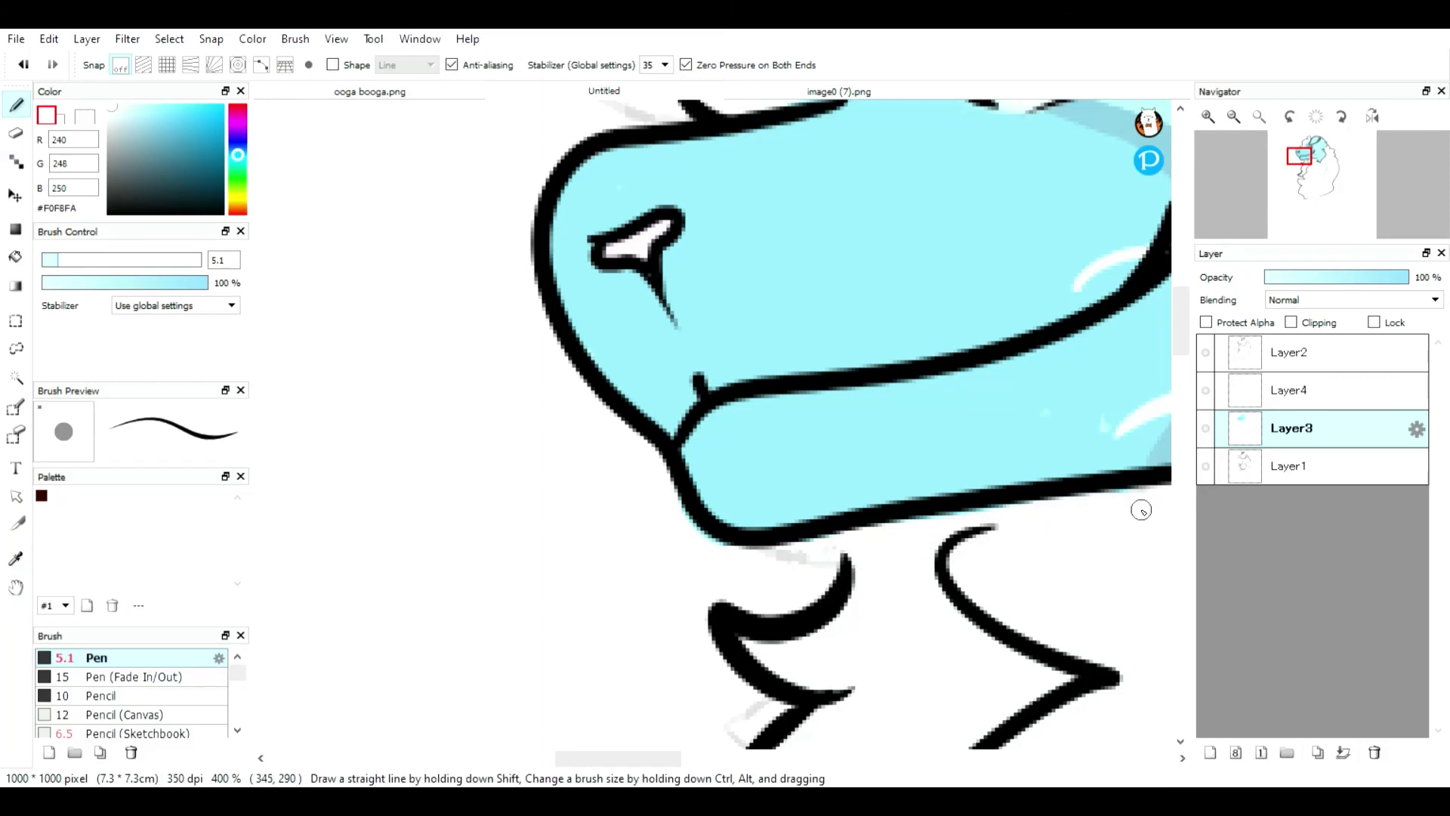
# Step: Sample the darker blue from the face, giving #86CEDD, and set the Pen size to 20 for painting on Layer3
pyautogui.click(1259, 116)
pyautogui.scroll(3, 1312, 182)
pyautogui.moveTo(1316, 180); pyautogui.dragTo(1303, 176)
pyautogui.click(15, 558)
pyautogui.click(861, 257)
pyautogui.click(106, 259)
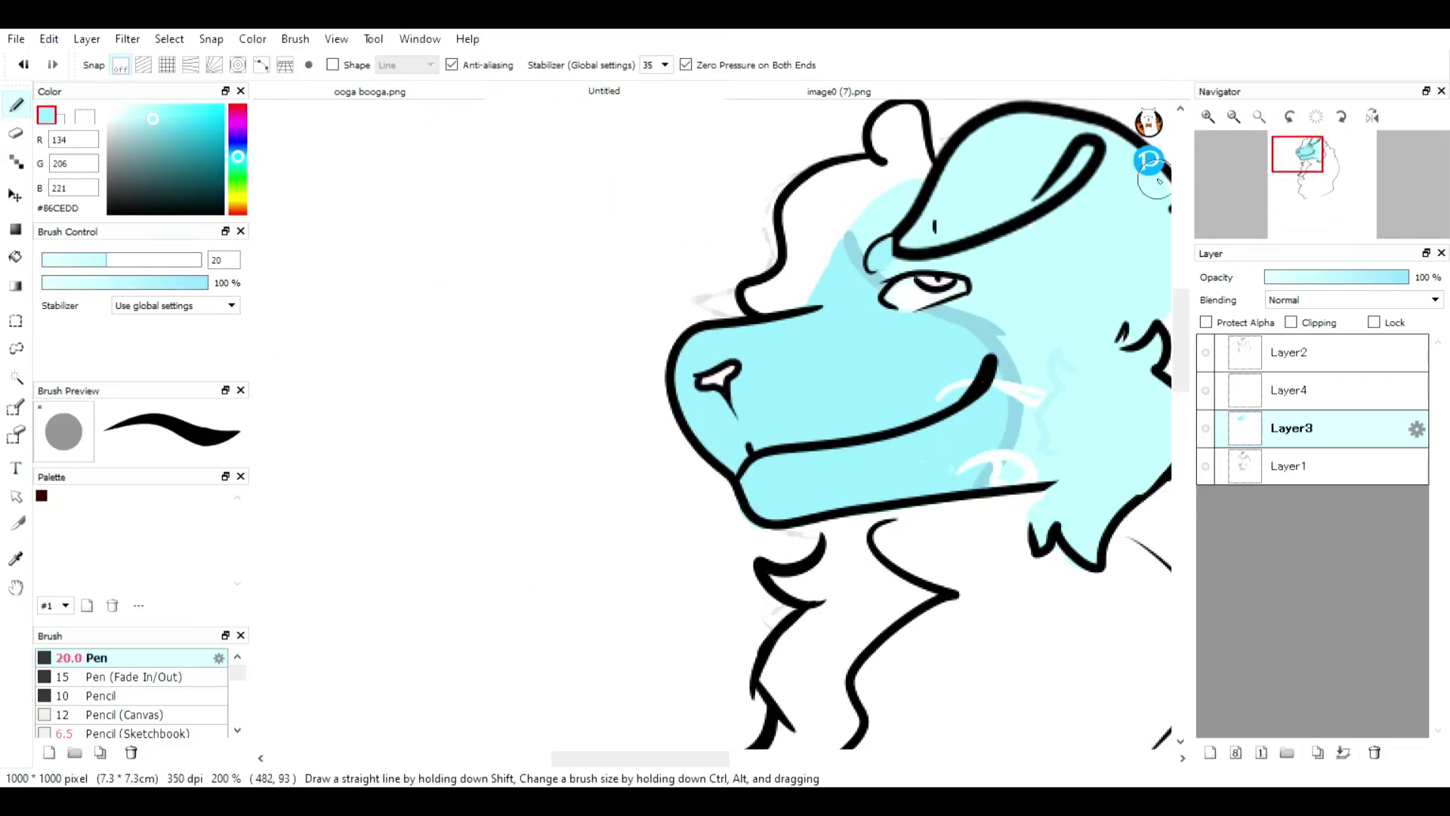